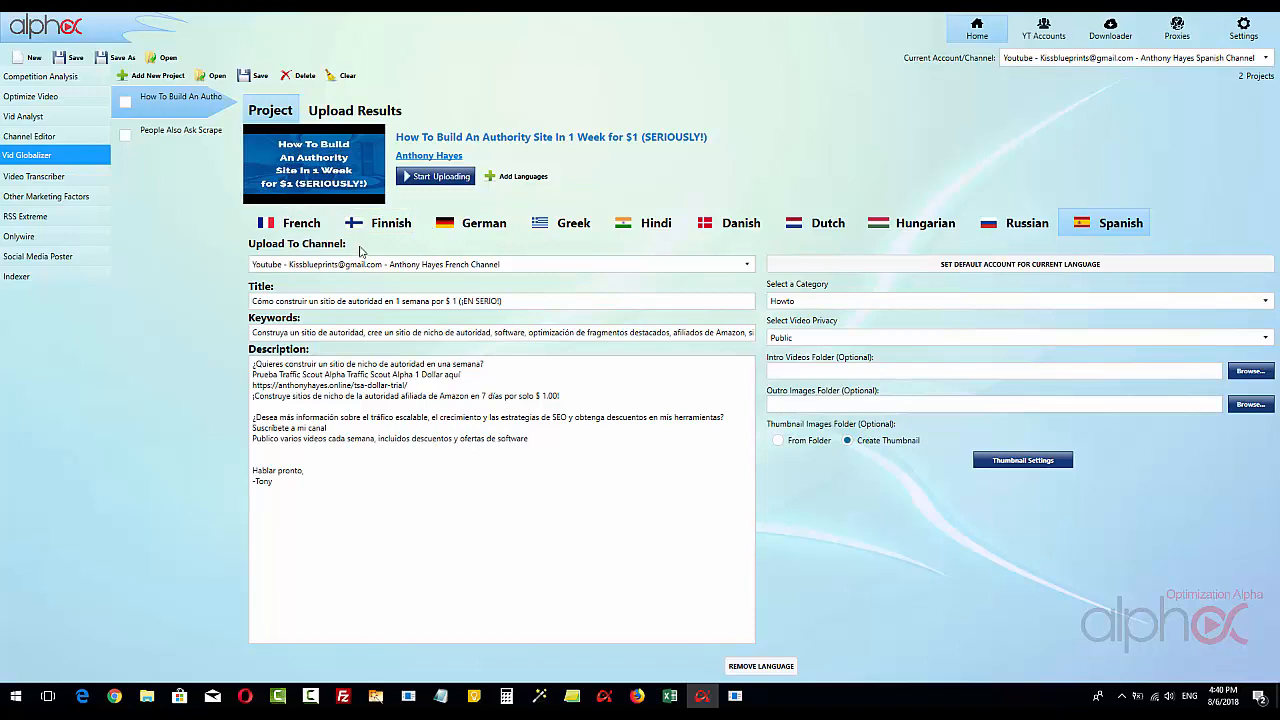
Step: Review the French, Finnish and Spanish versions of the authority site project's title, keywords and description
click(303, 232)
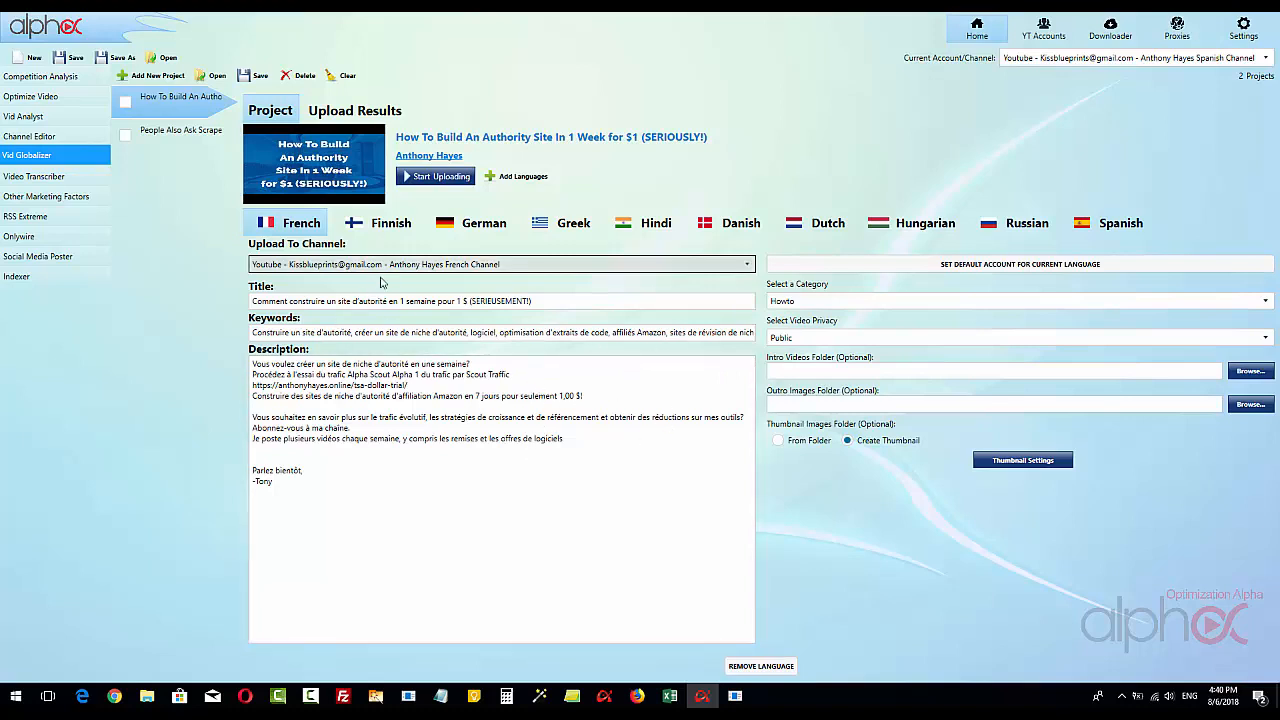
click(353, 228)
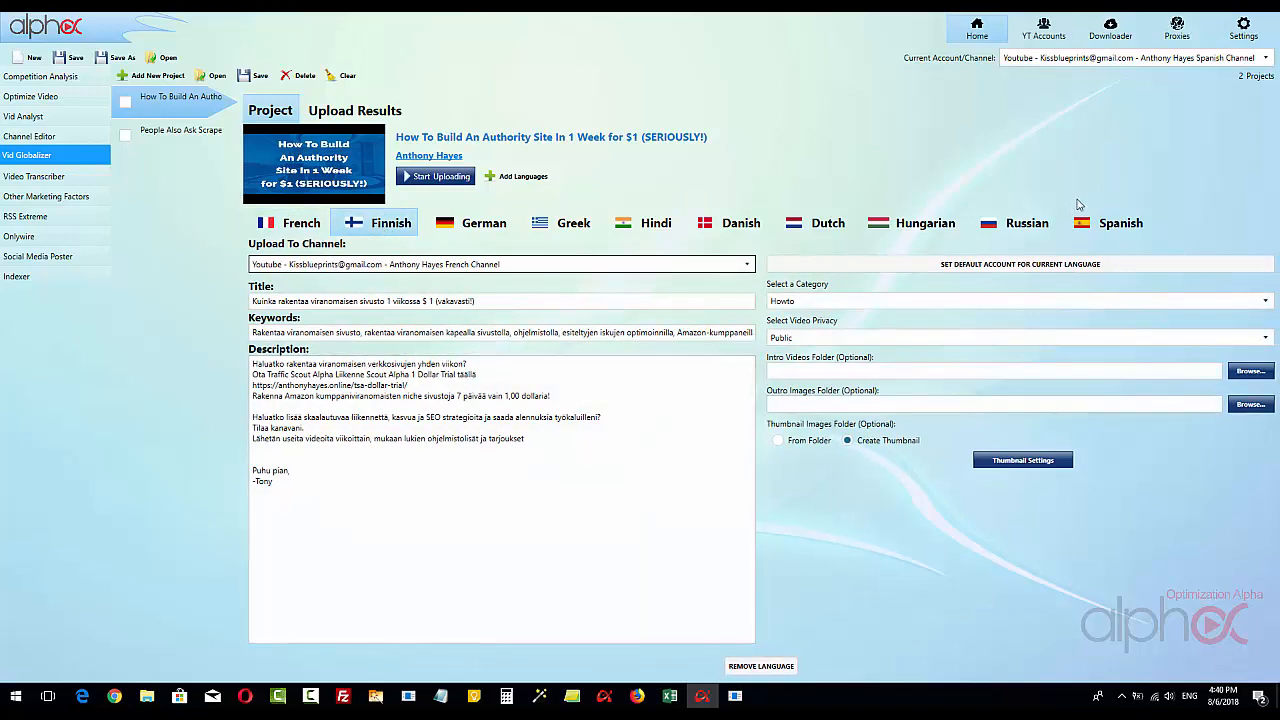
click(1130, 226)
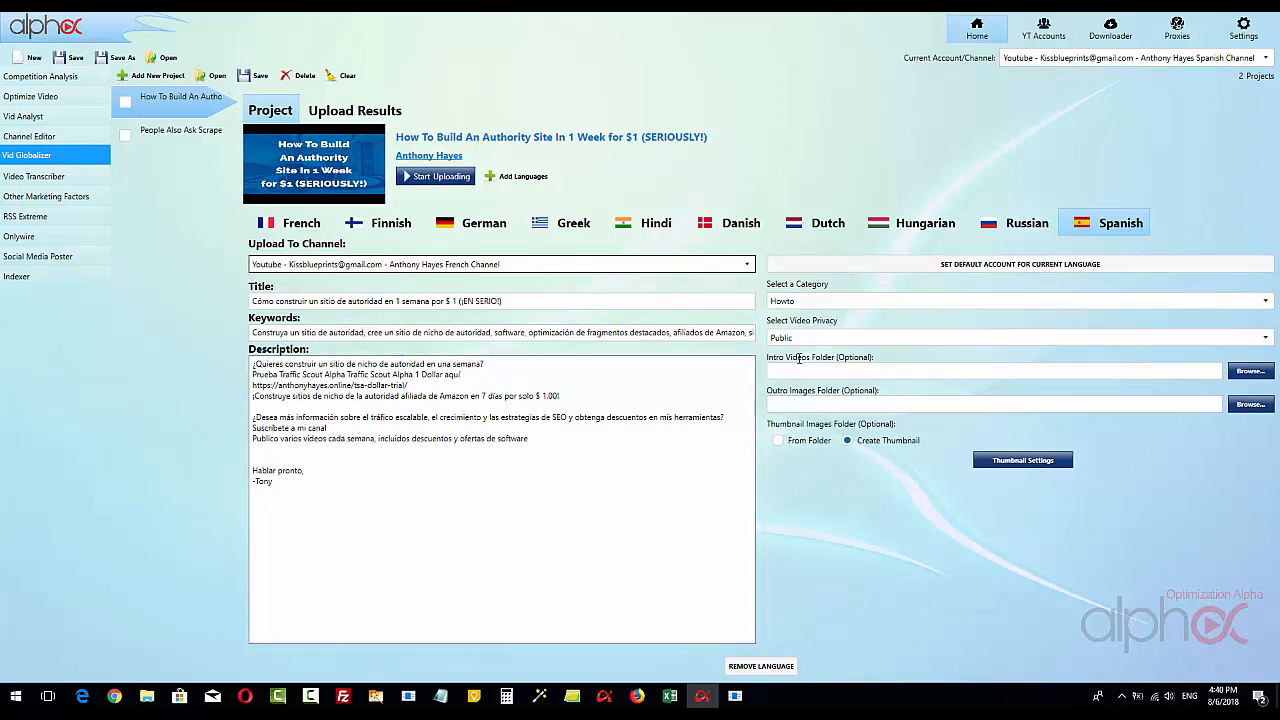
Step: Set the Russian version to upload to the Russian channel and make it the default account for that language
click(1030, 222)
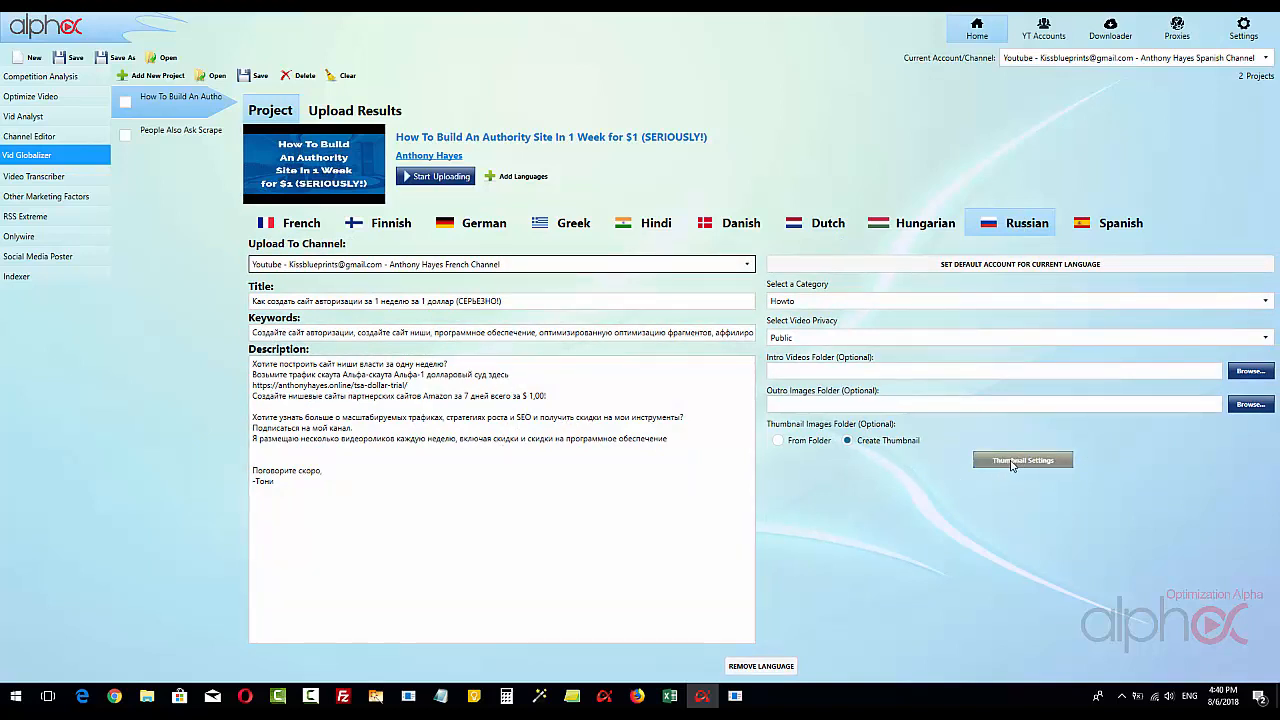
click(710, 264)
click(545, 325)
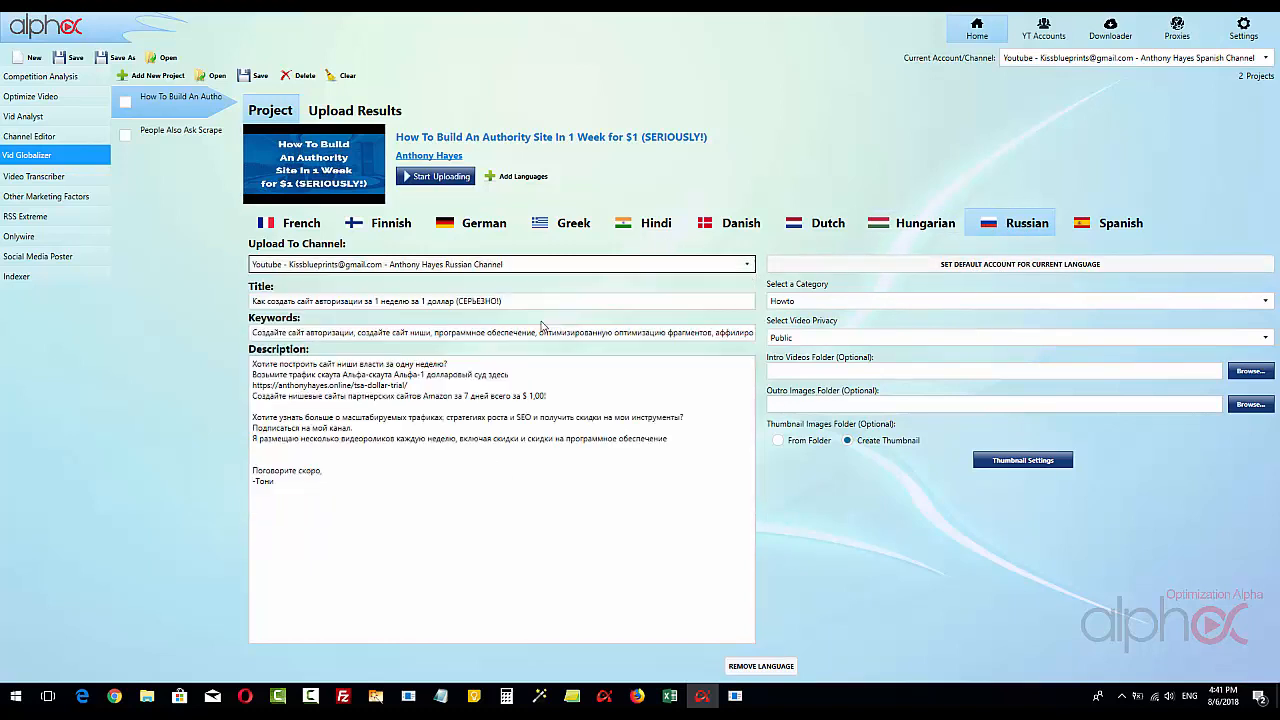
click(1036, 268)
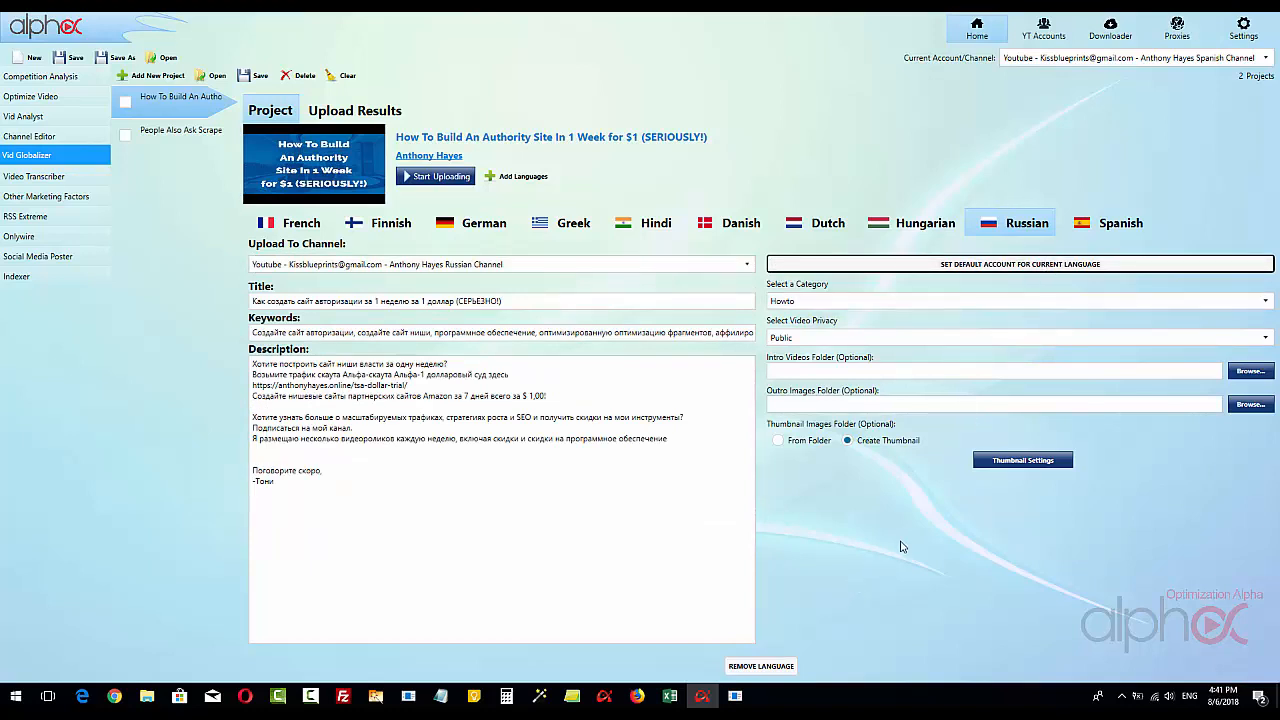
Step: Start a new project and browse YouTube for the videos of the channel kissimorg
click(146, 78)
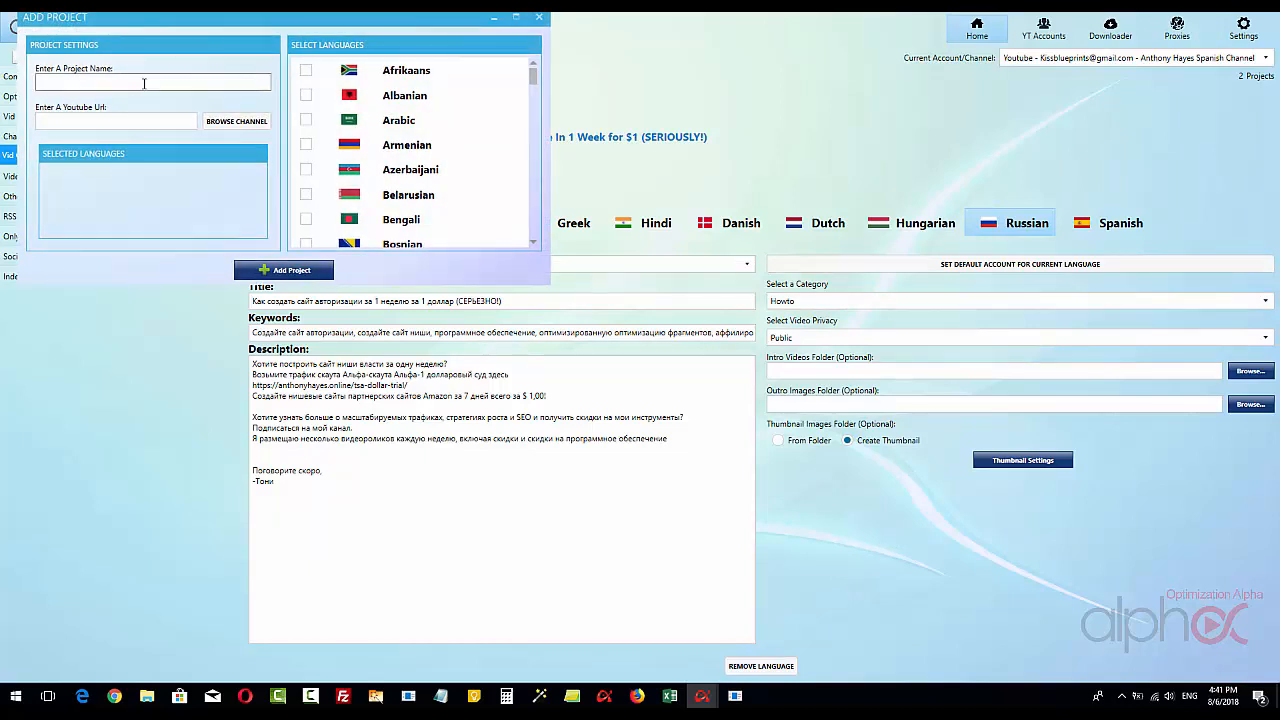
click(140, 84)
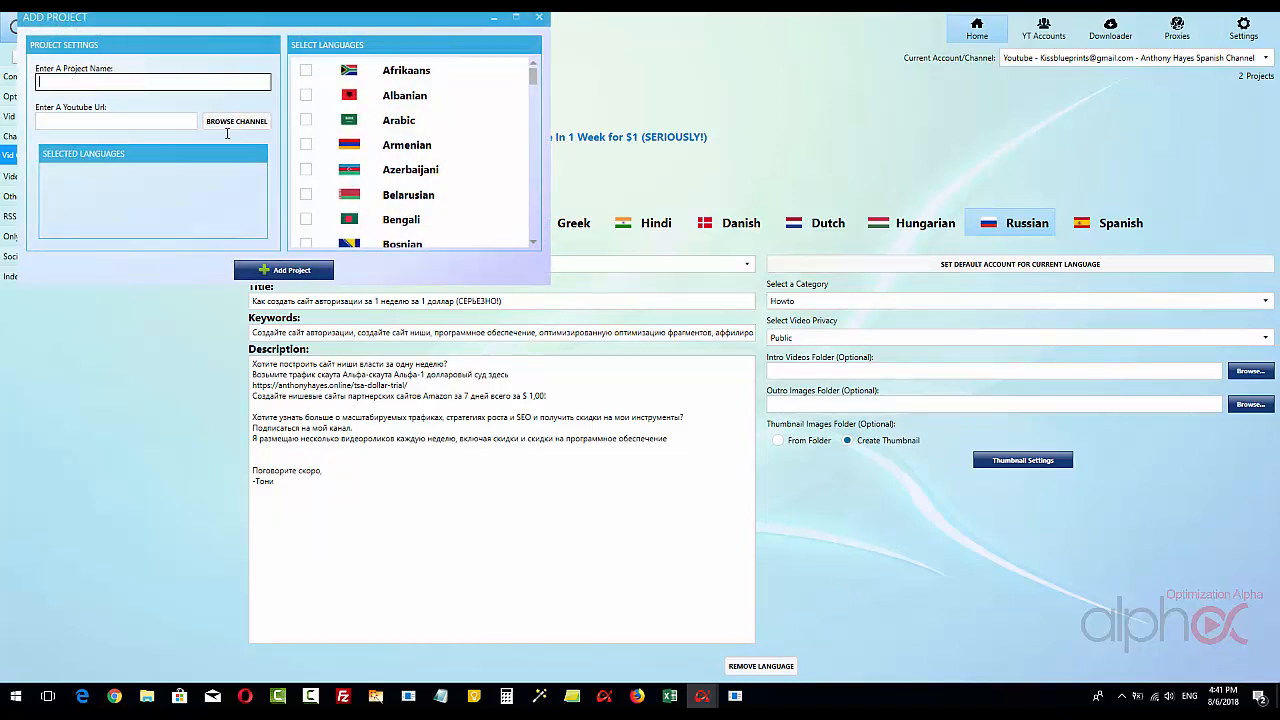
click(516, 17)
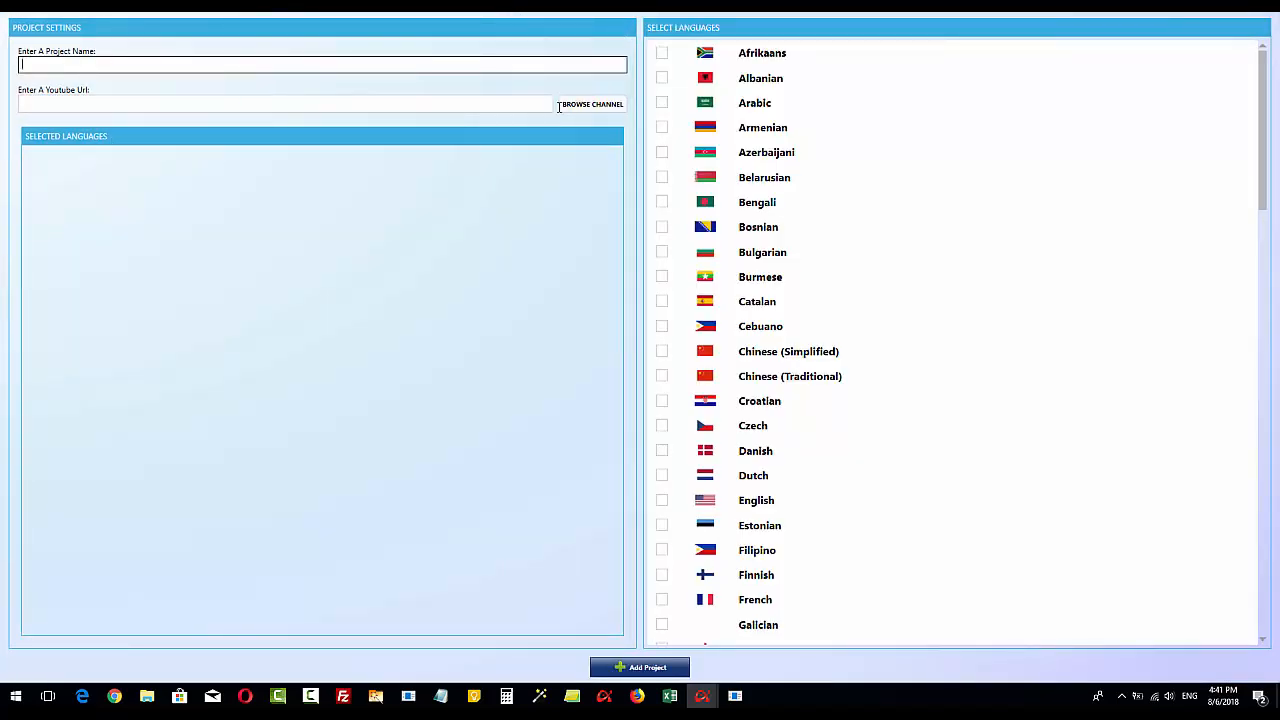
click(328, 104)
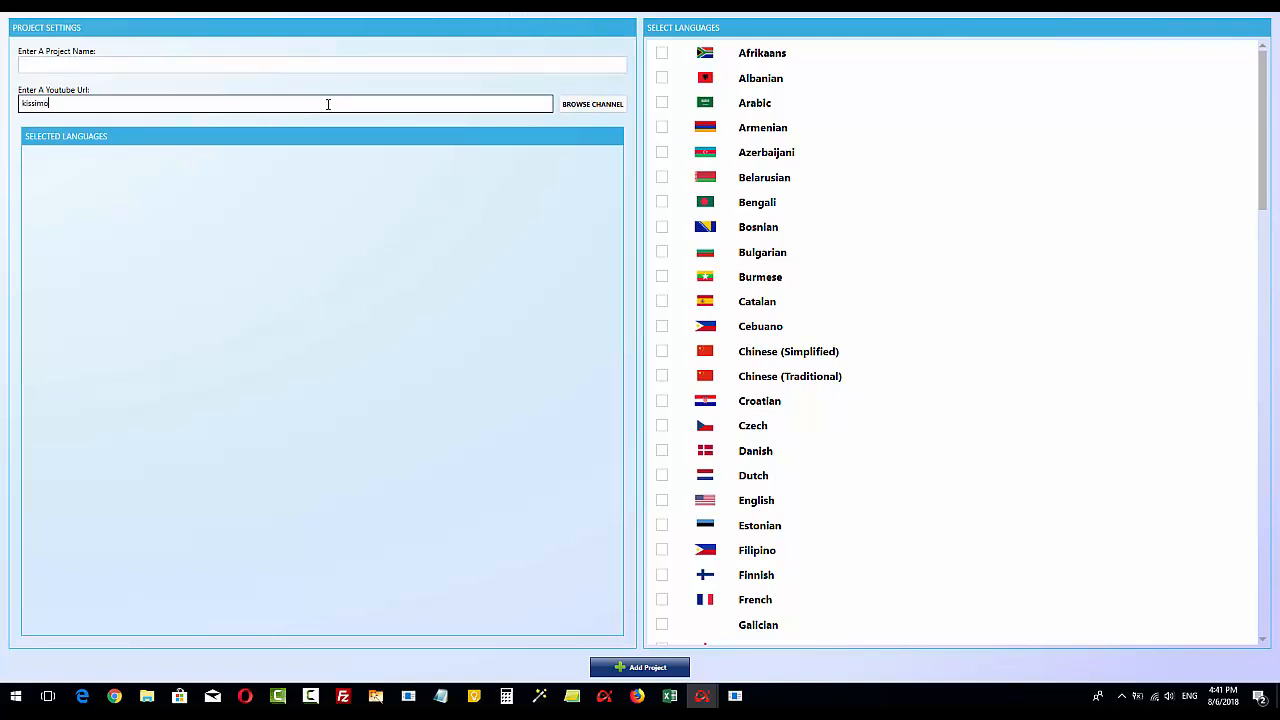
click(605, 105)
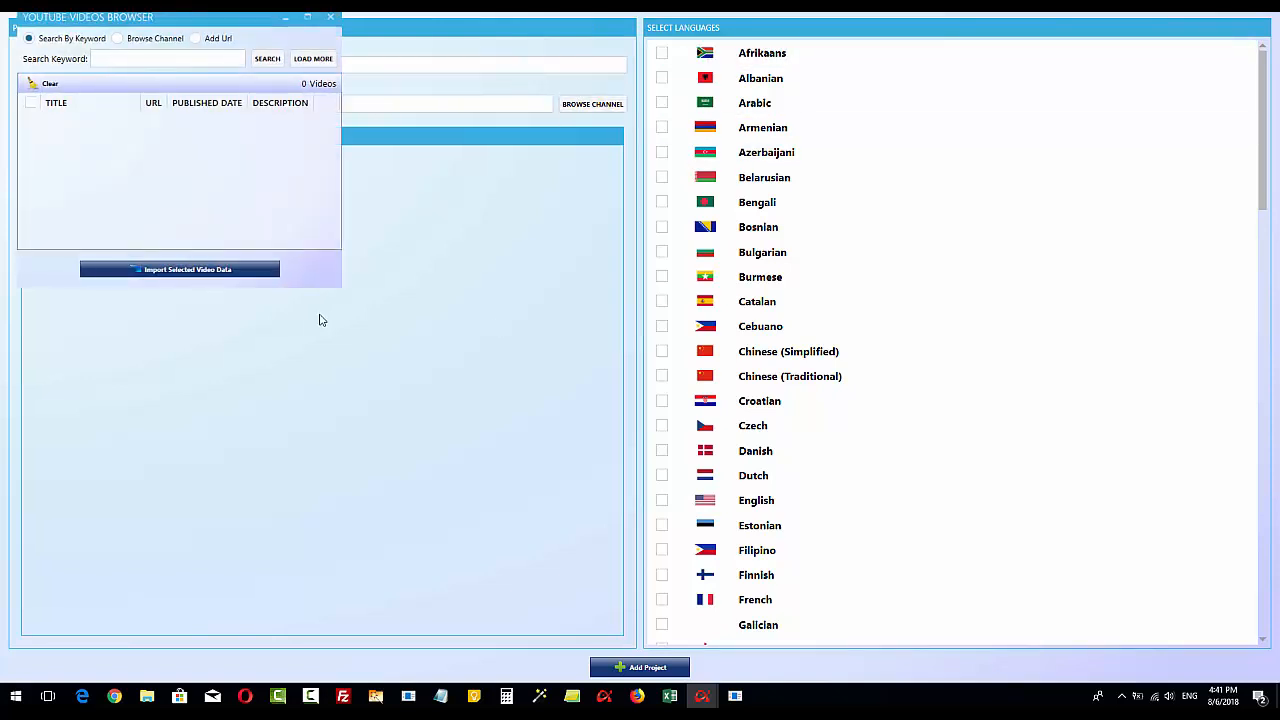
click(307, 17)
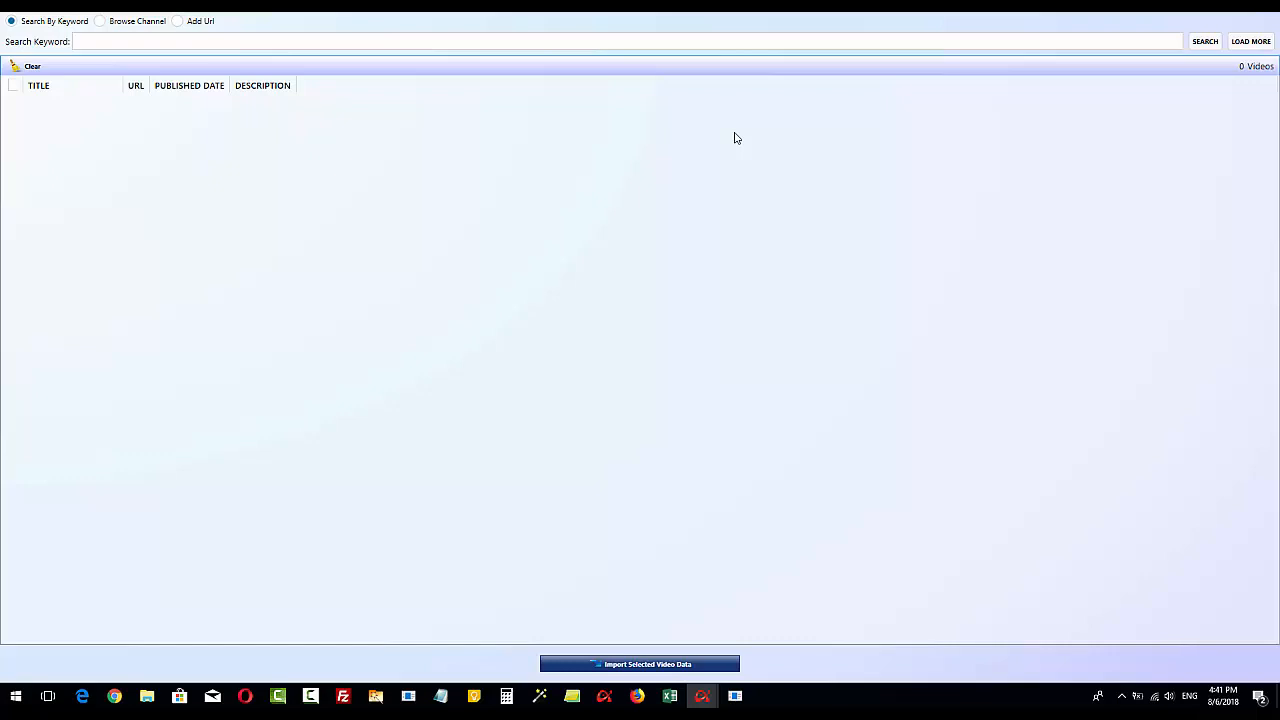
click(101, 21)
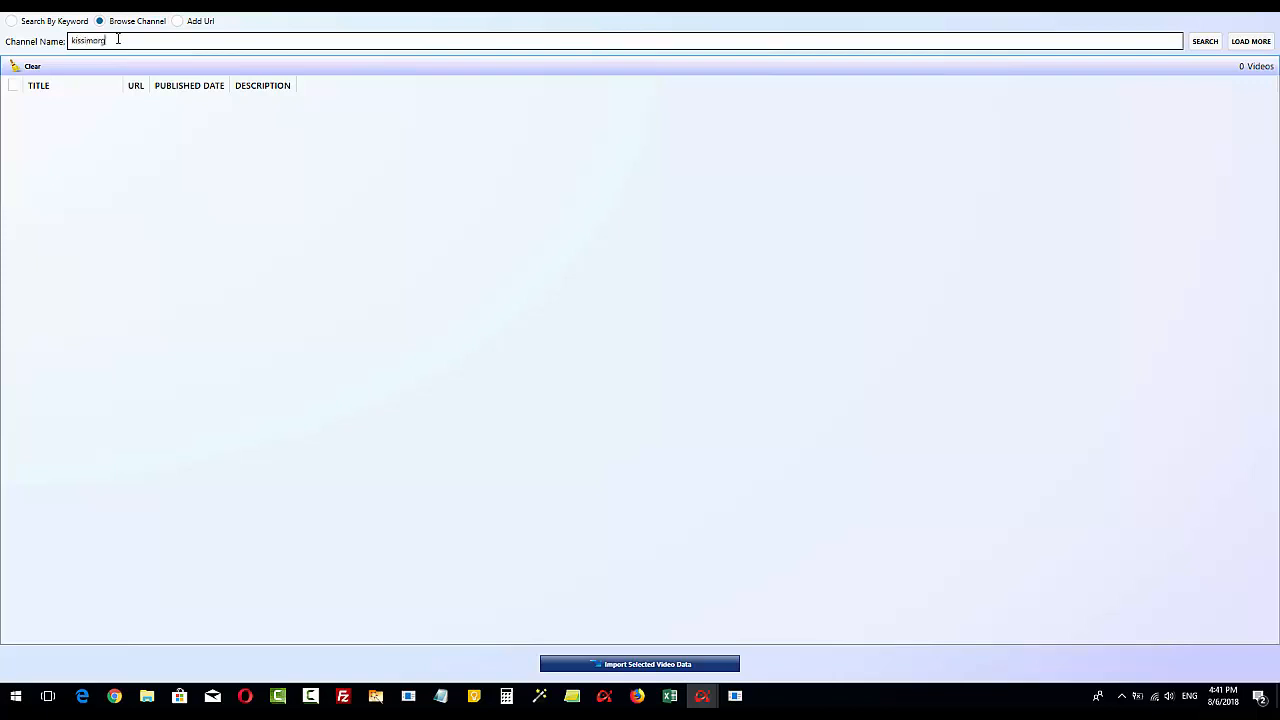
click(1204, 41)
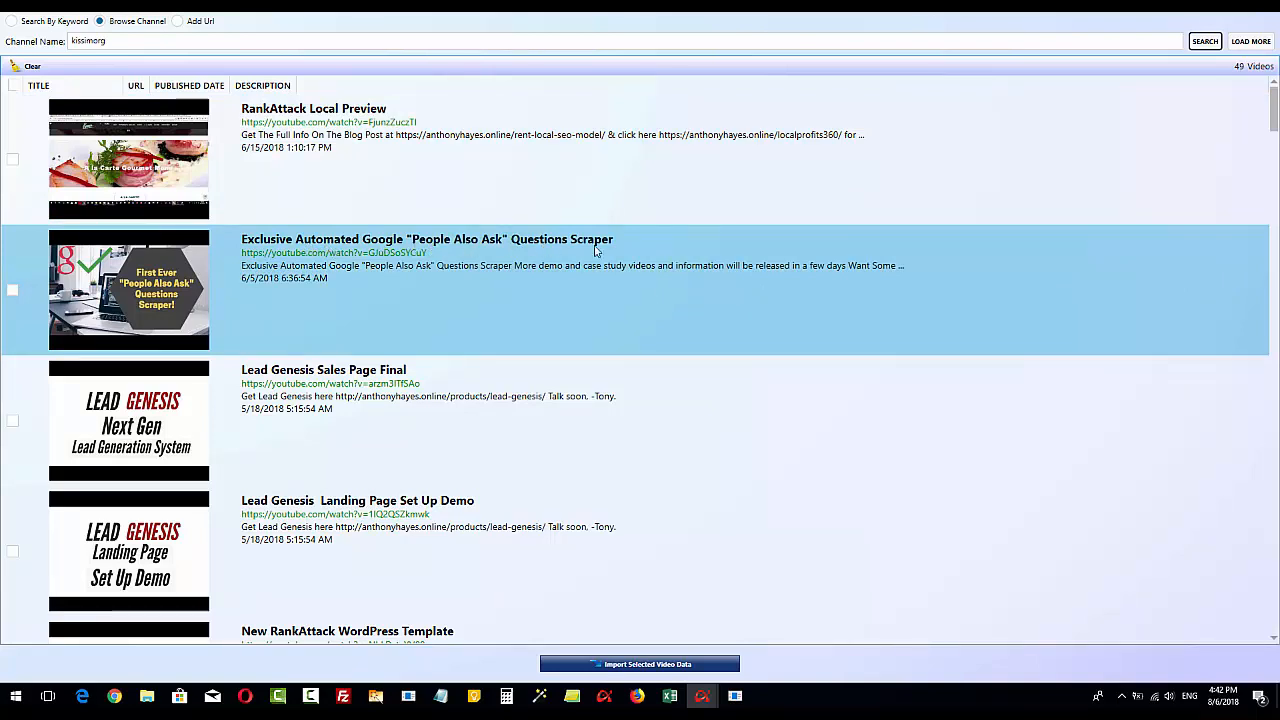
Step: Import the Exclusive Automated Google "People Also Ask" Questions Scraper video and name the project People Also Ask Scraper
click(15, 293)
click(652, 664)
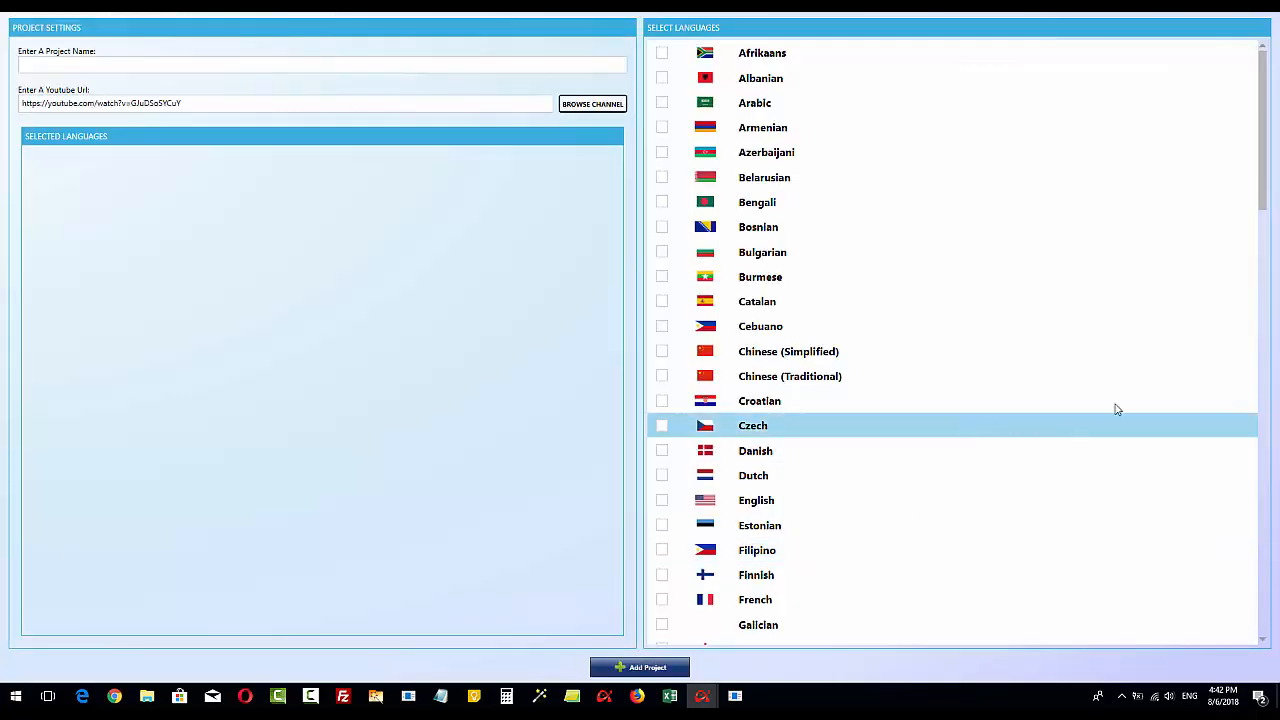
click(71, 66)
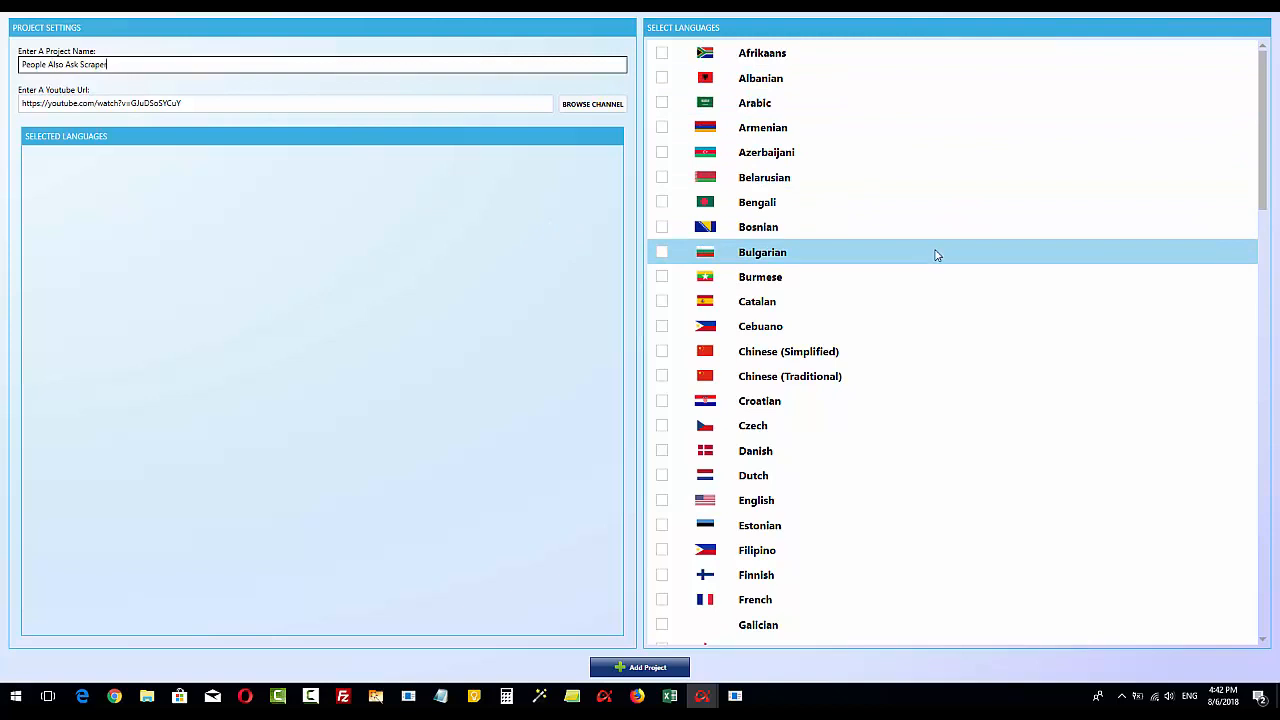
Step: Select Danish, Dutch, Italian and German as the project's translation languages
scroll(931, 250, down, 2)
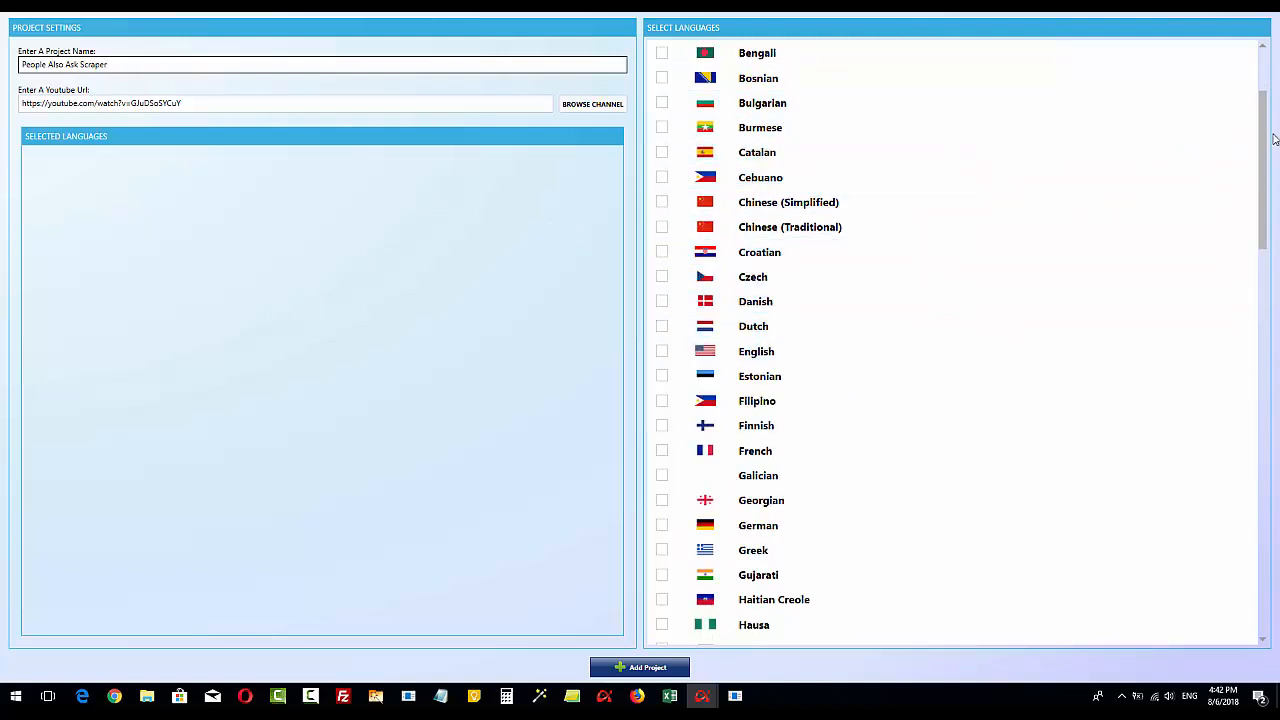
drag(1265, 148, 1248, 199)
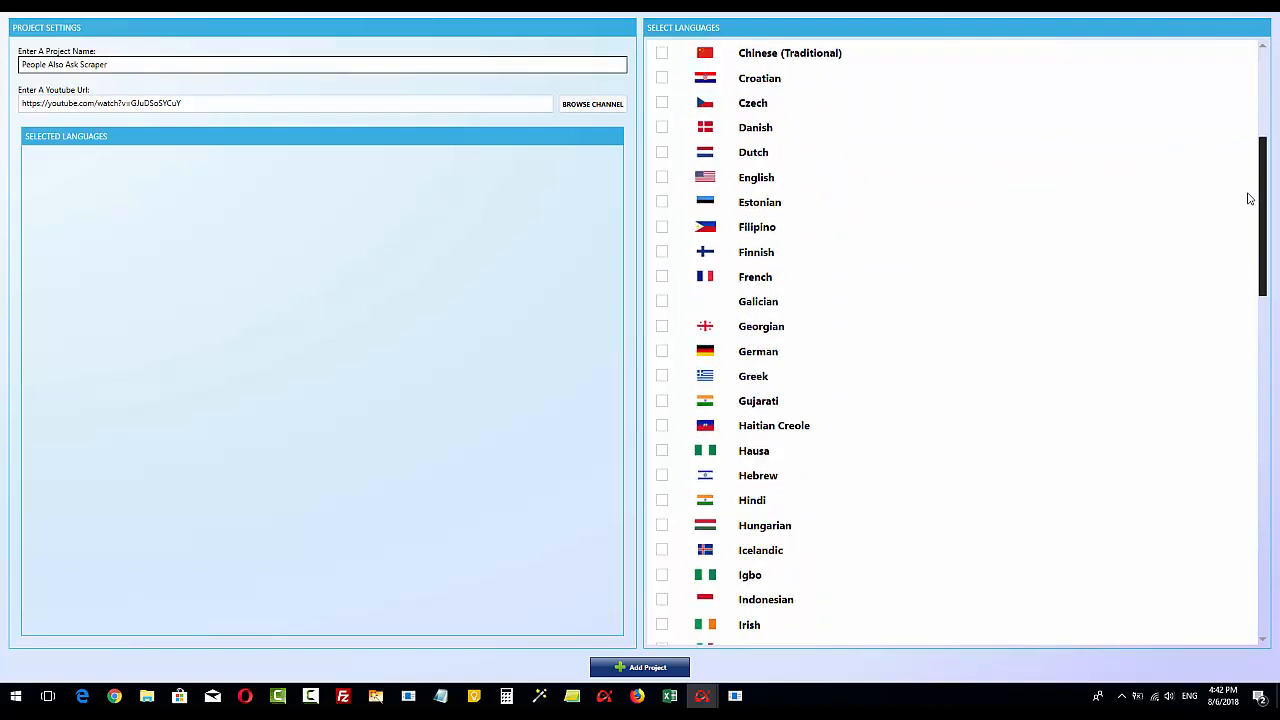
click(662, 127)
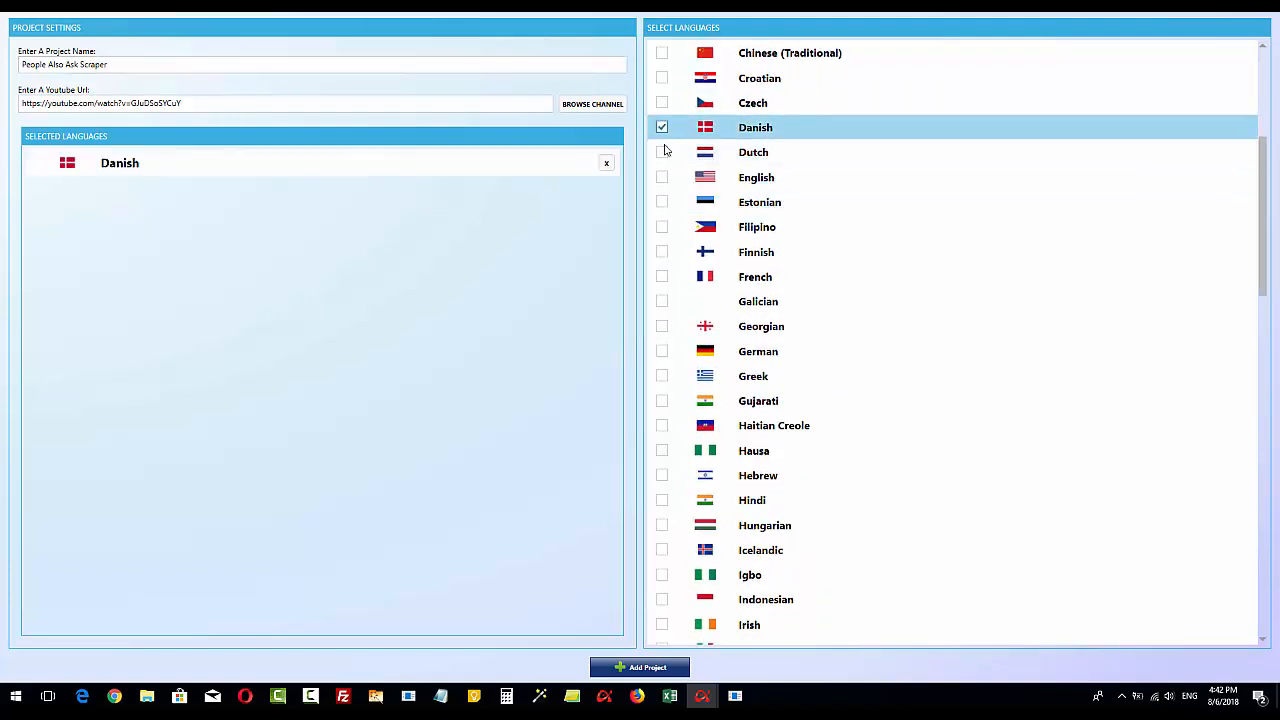
click(662, 152)
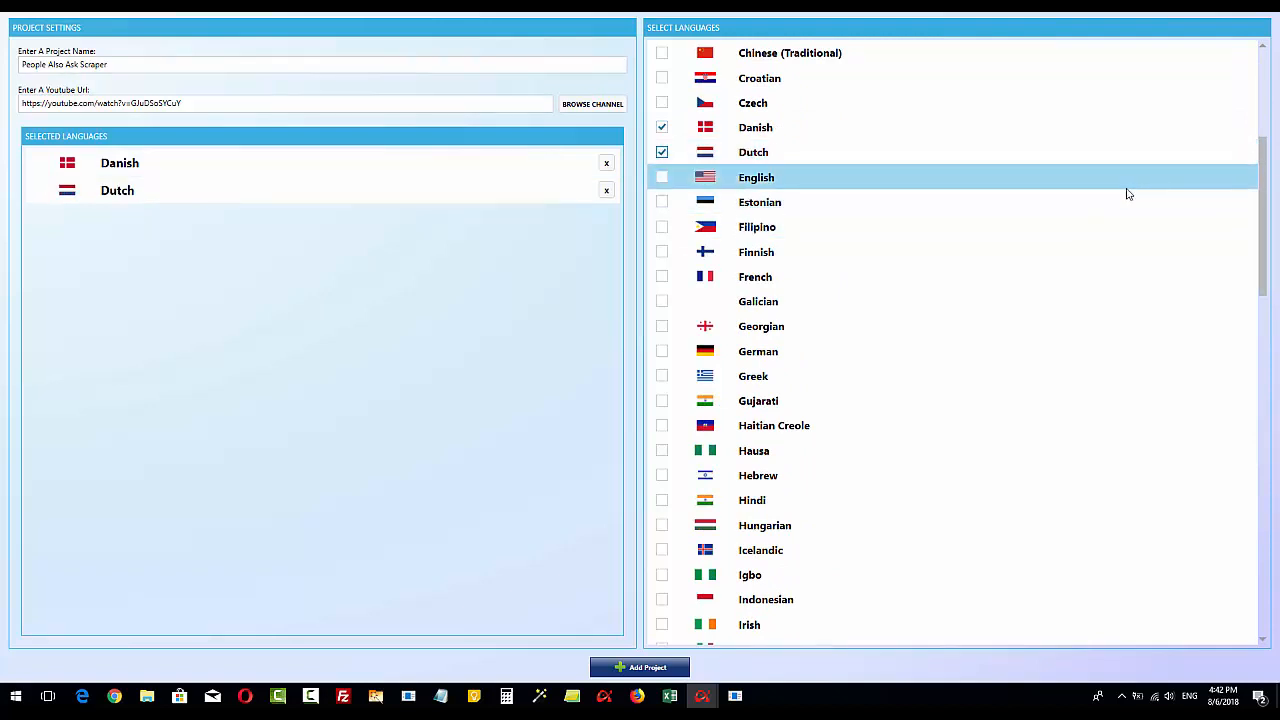
drag(1261, 235, 1260, 362)
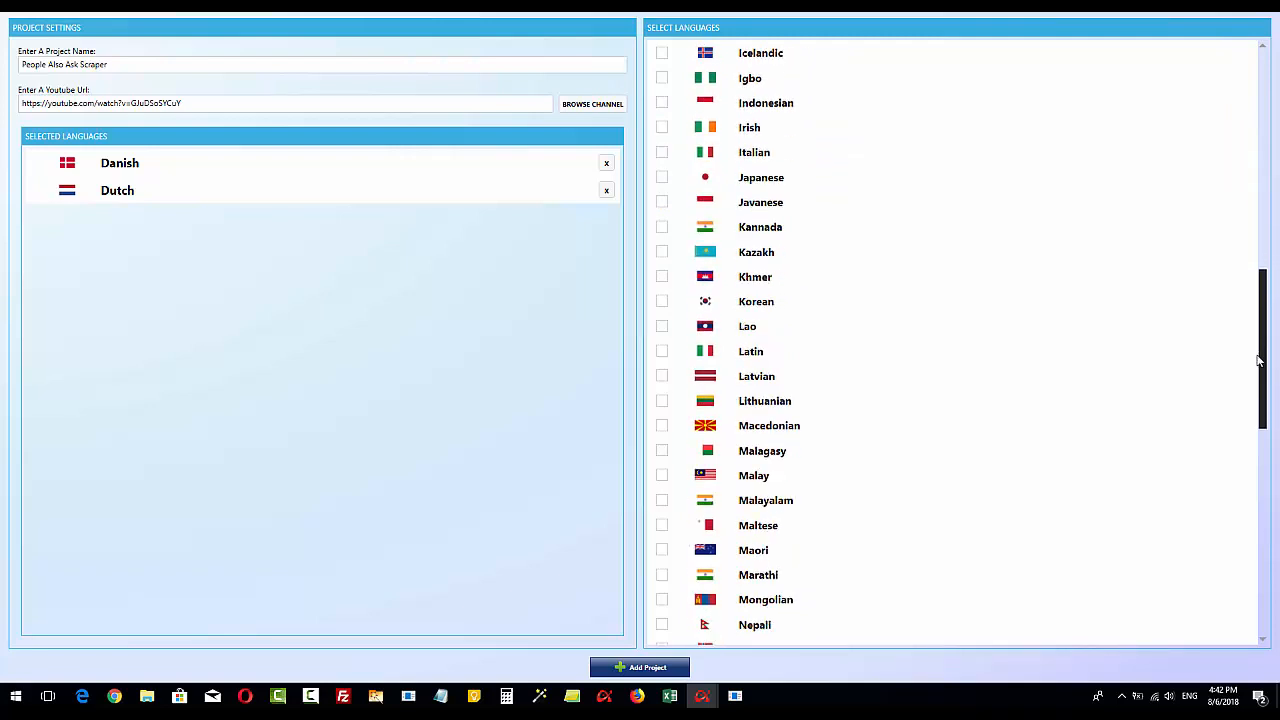
click(662, 153)
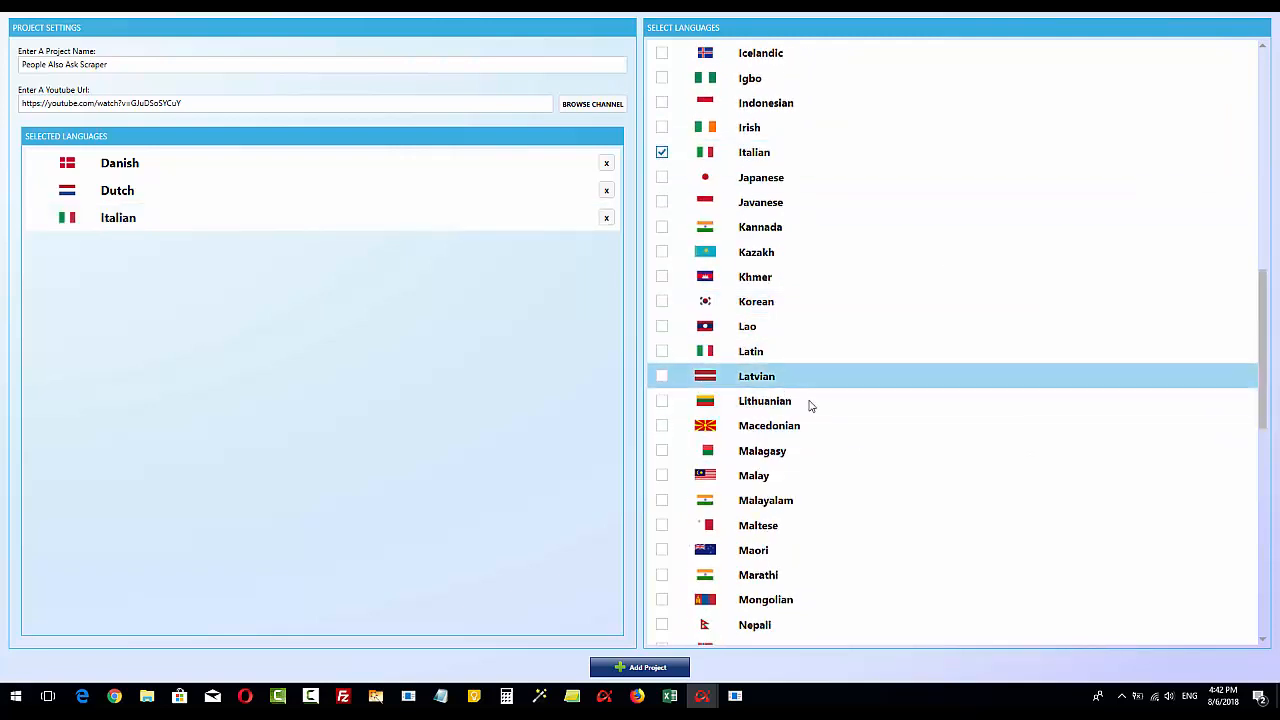
scroll(991, 477, down, 1)
scroll(991, 470, up, 4)
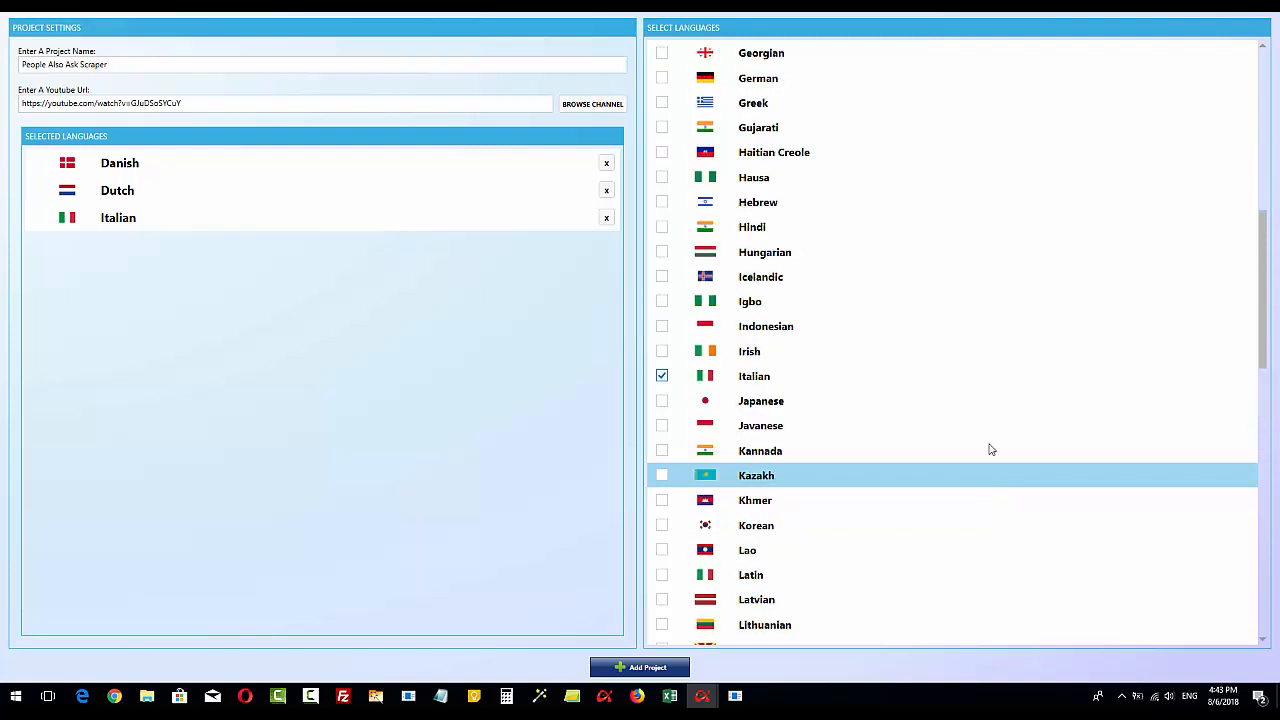
click(661, 78)
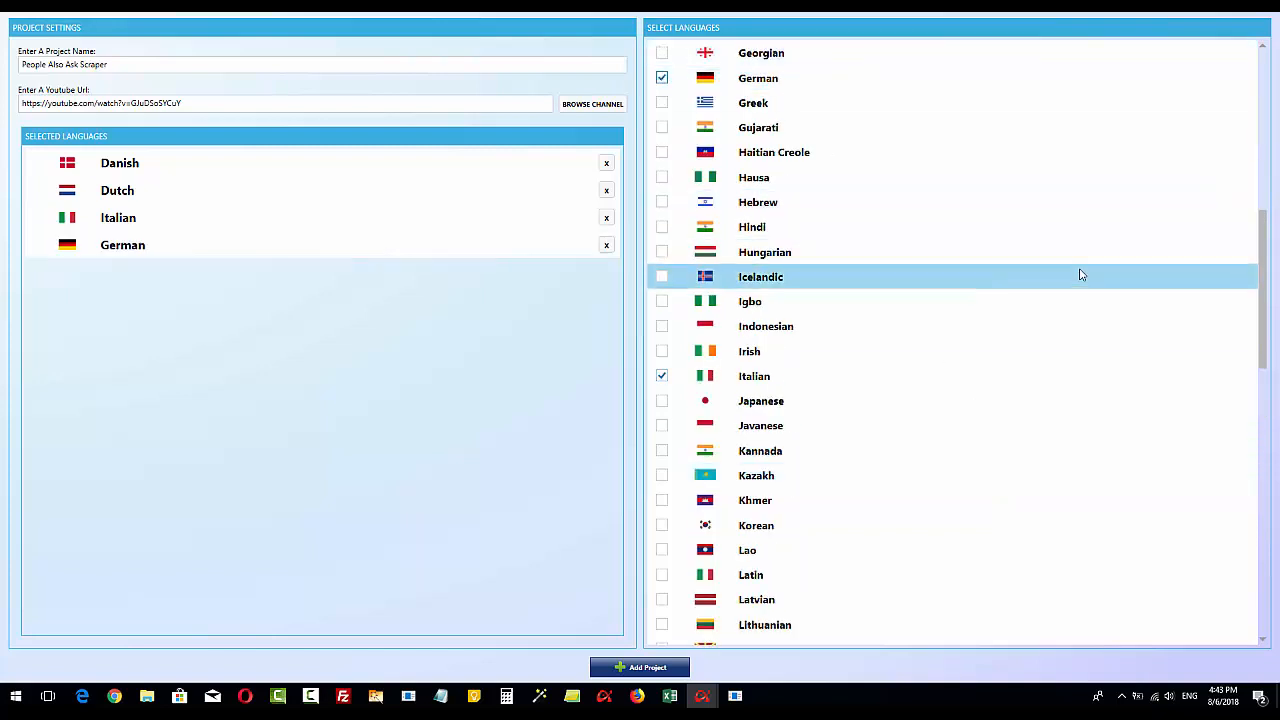
Step: Include Russian and Spanish among the project's languages and create the project
scroll(1079, 276, down, 6)
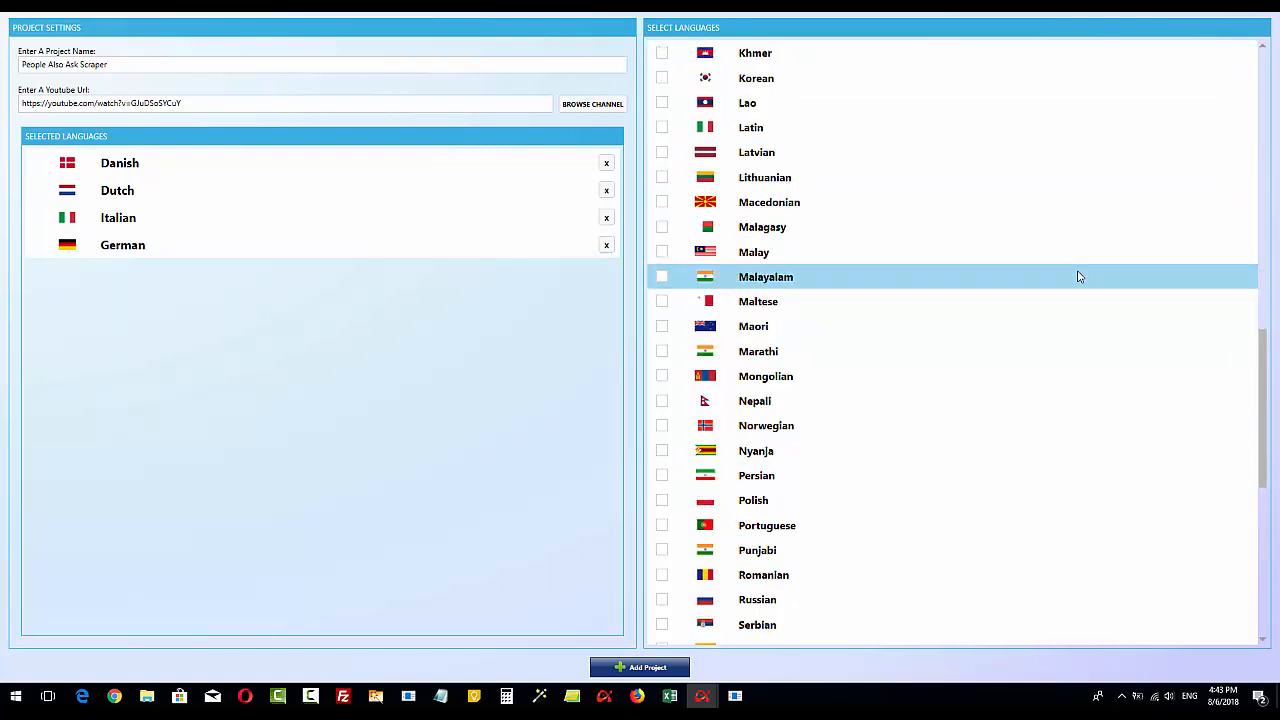
scroll(874, 523, down, 1)
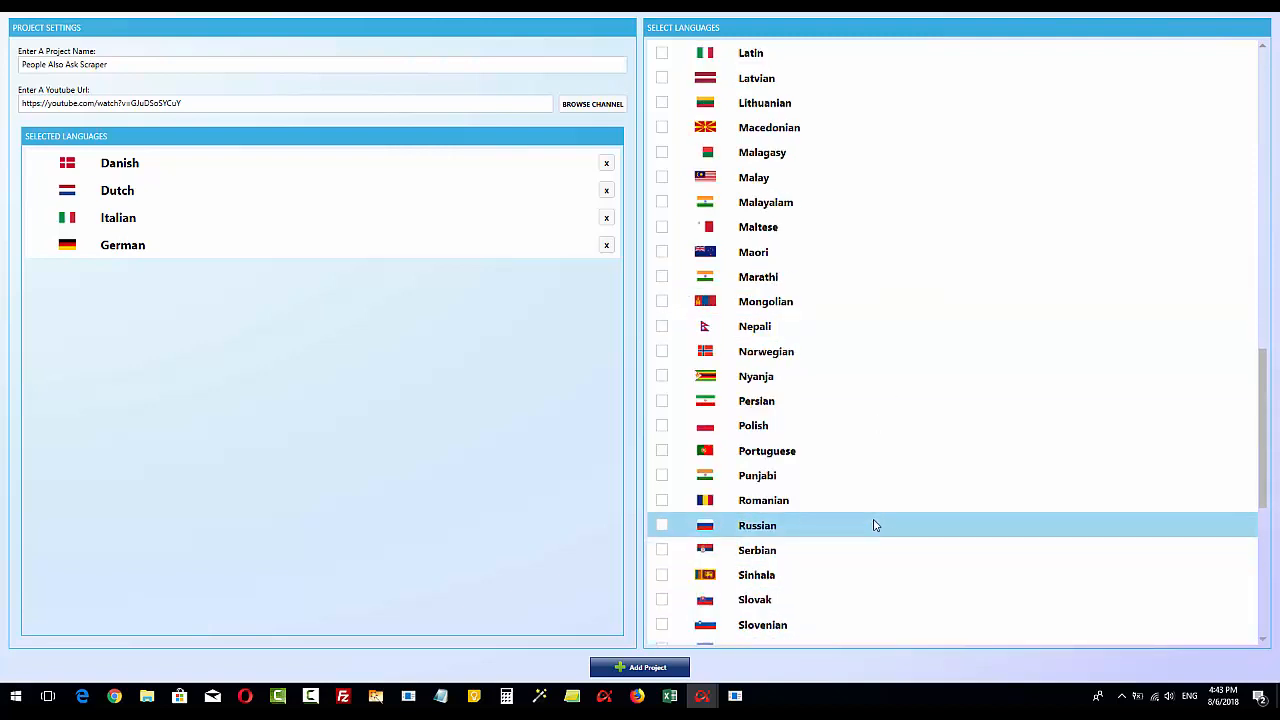
click(661, 525)
scroll(891, 591, down, 2)
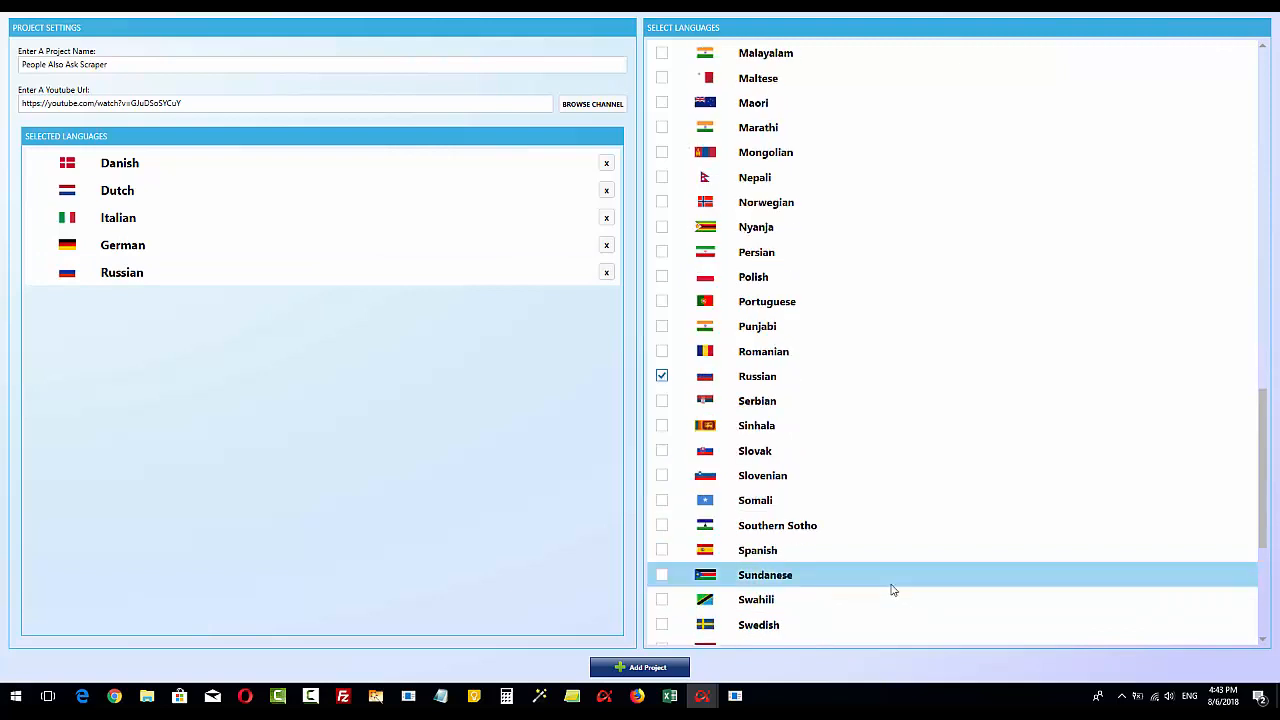
scroll(886, 537, down, 2)
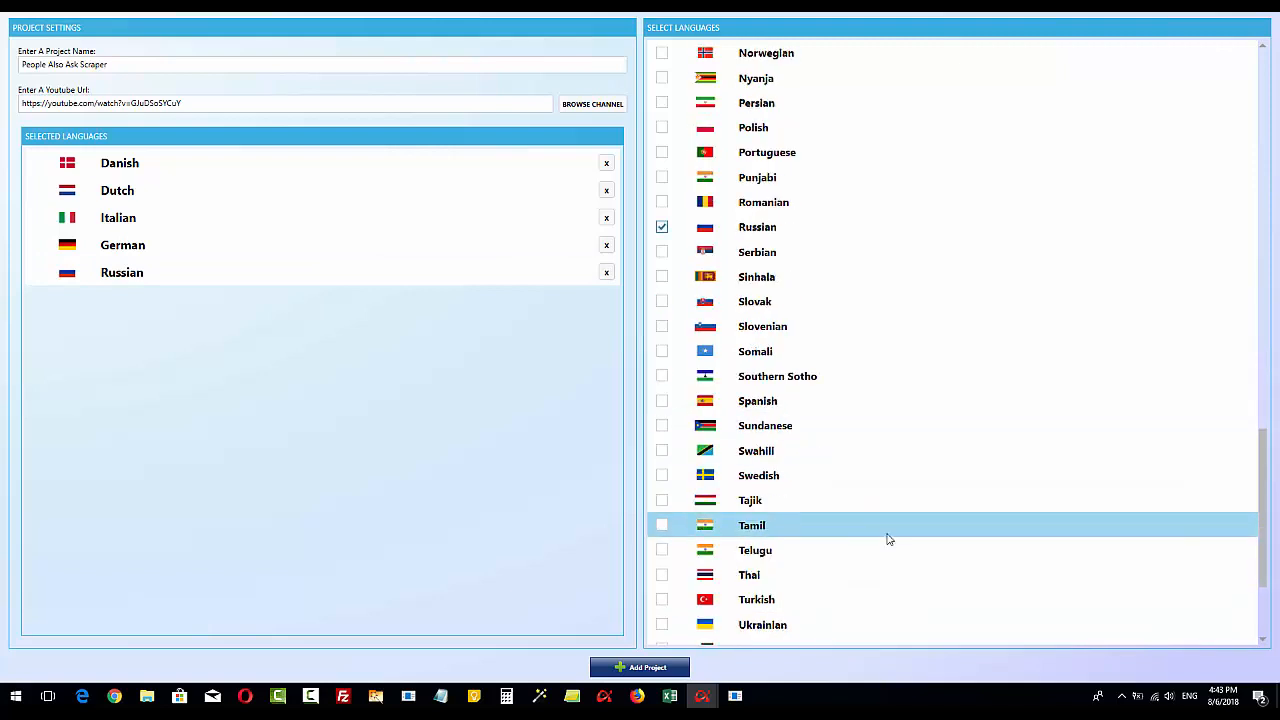
scroll(889, 540, up, 1)
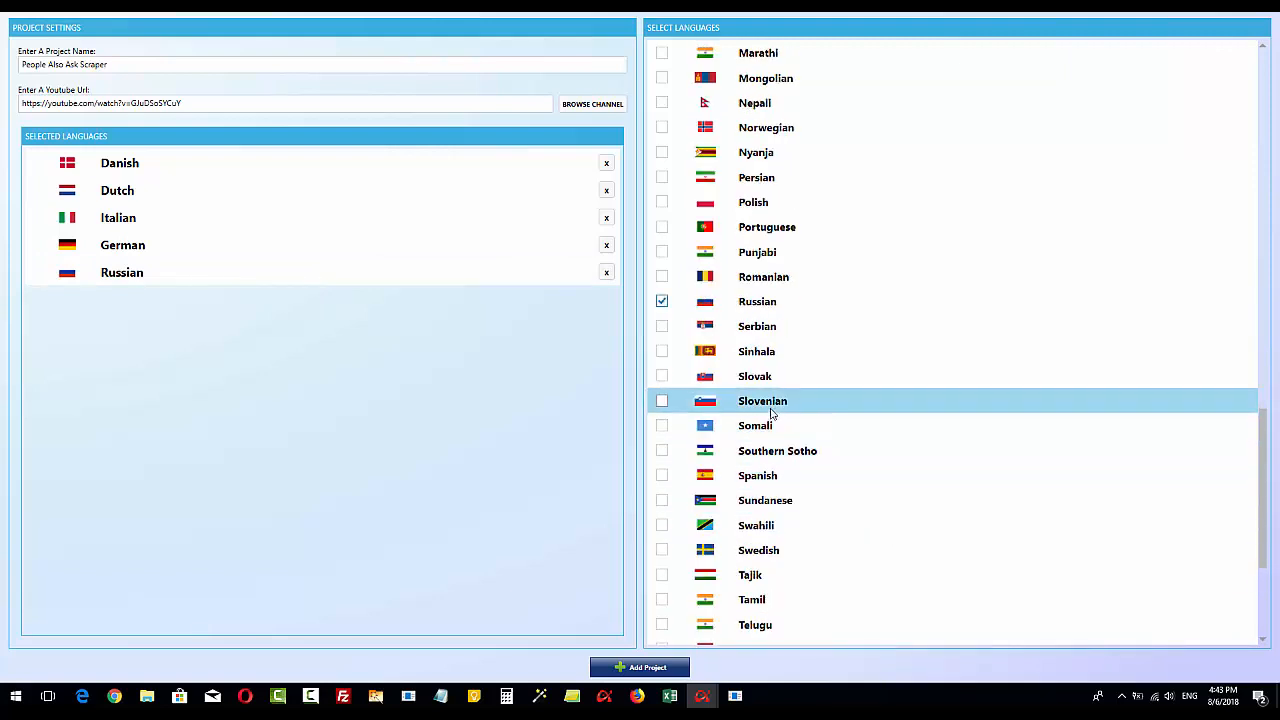
click(663, 476)
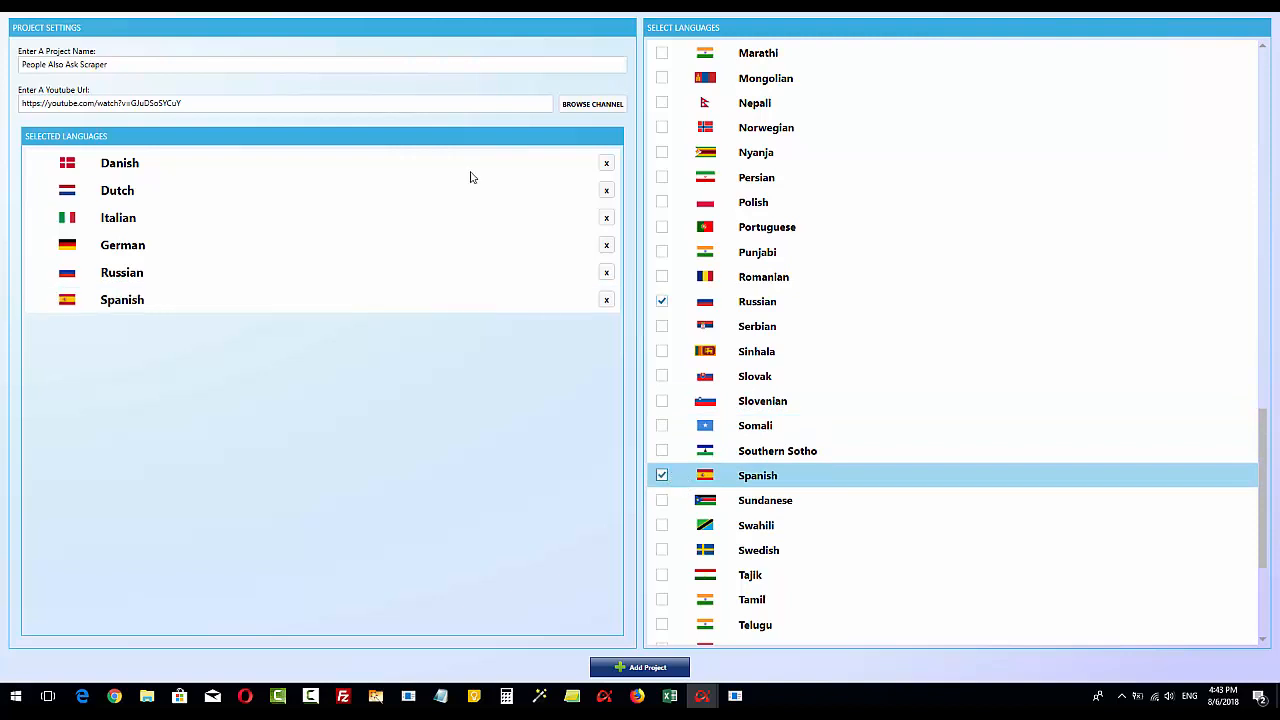
click(635, 667)
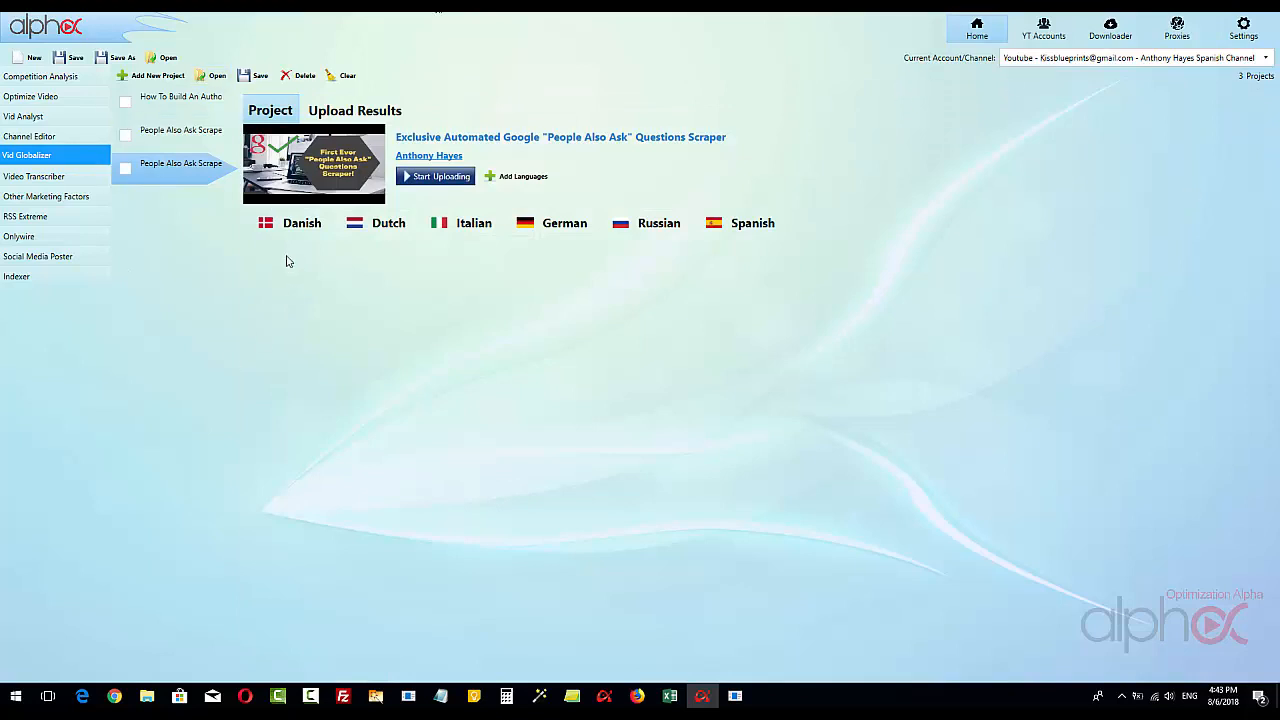
Step: Make the Danish channel the default upload account for the new project's Danish version
click(303, 228)
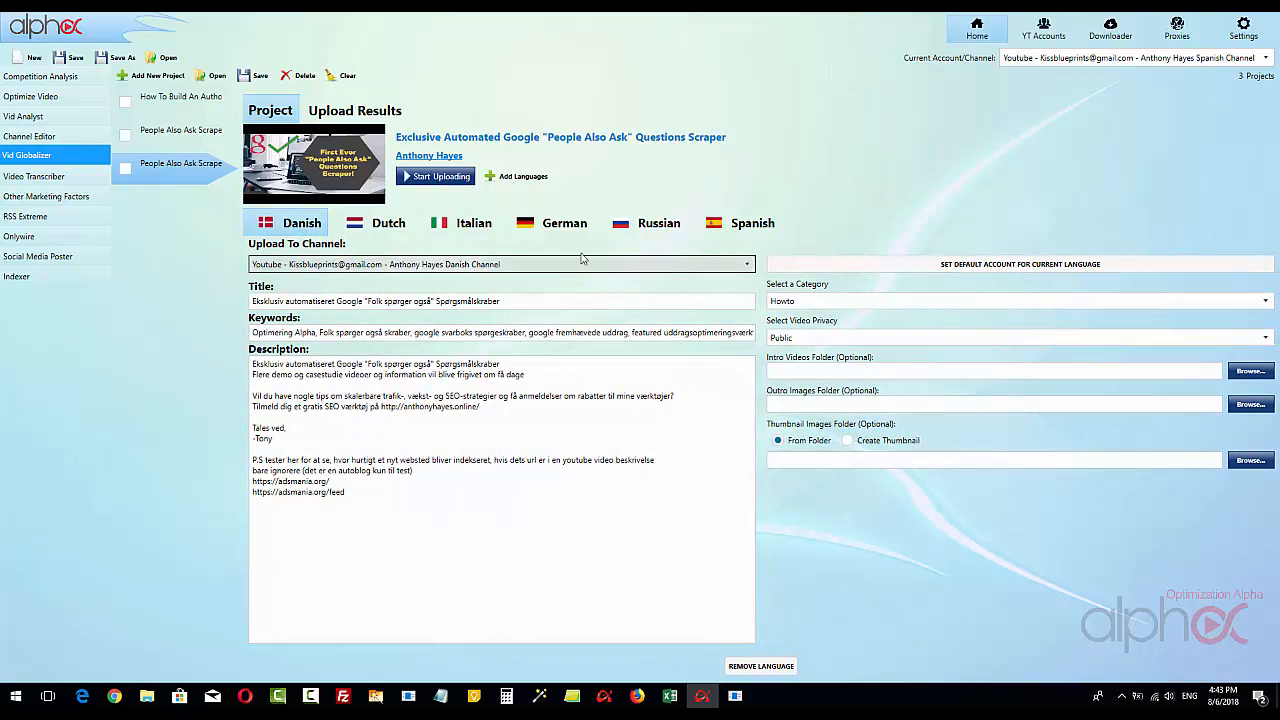
click(1054, 263)
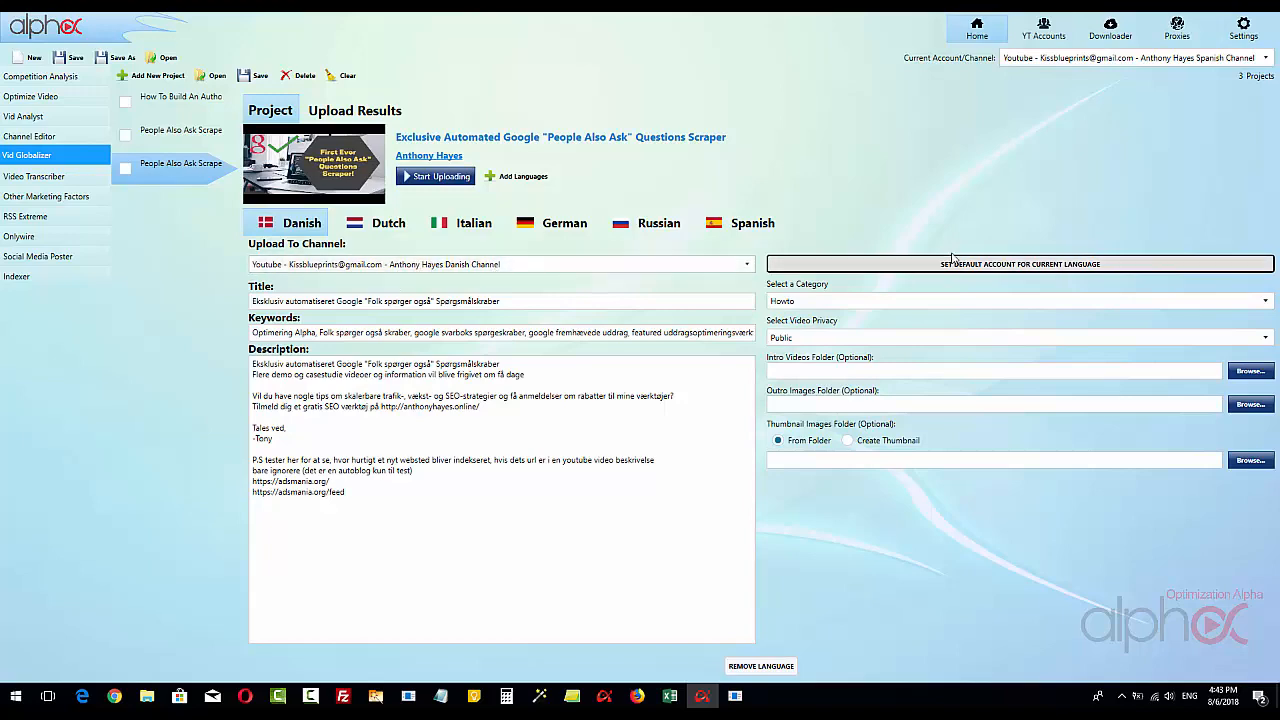
Step: Assign the Dutch channel to the project's Dutch version and make it the default account for that language
click(385, 223)
click(520, 266)
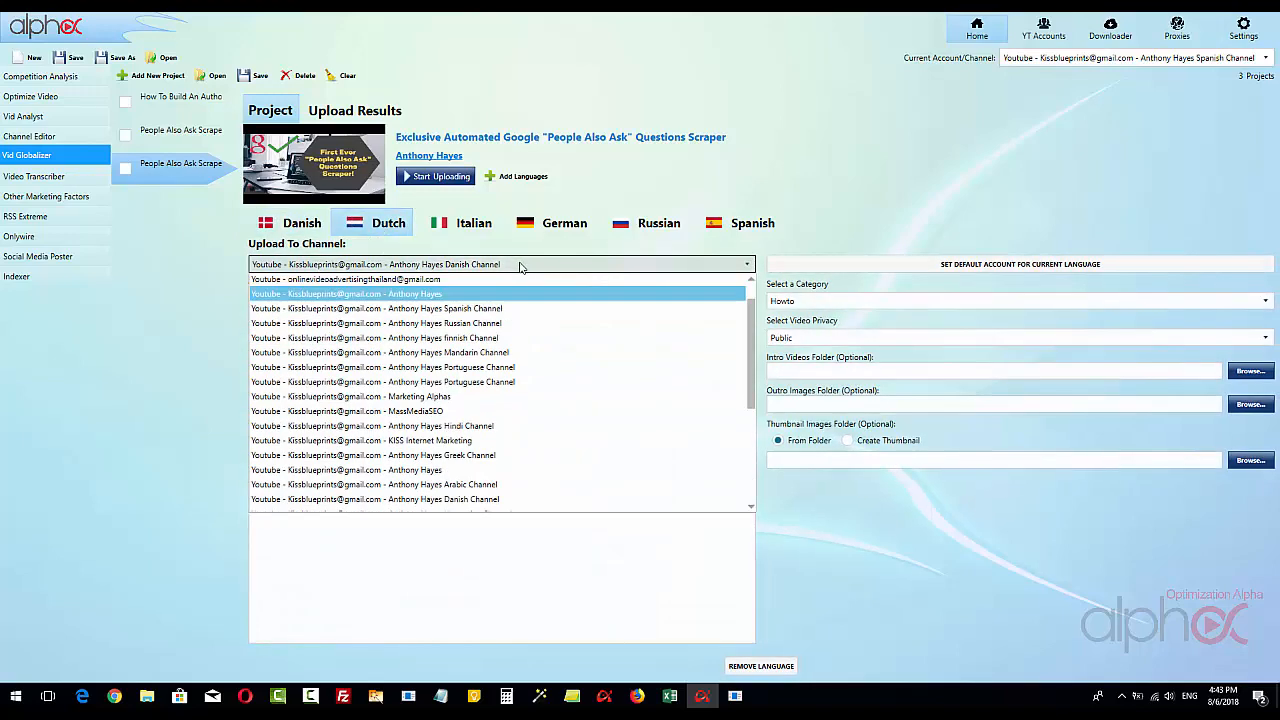
drag(745, 360, 745, 400)
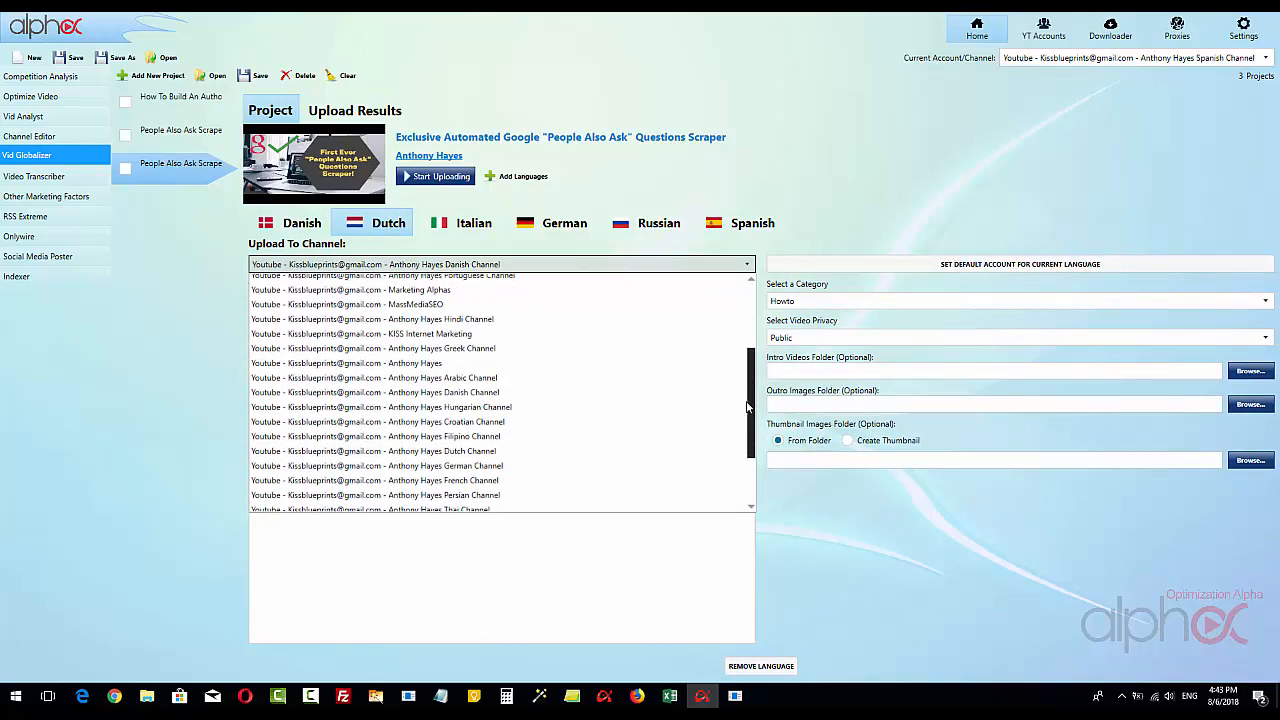
click(557, 443)
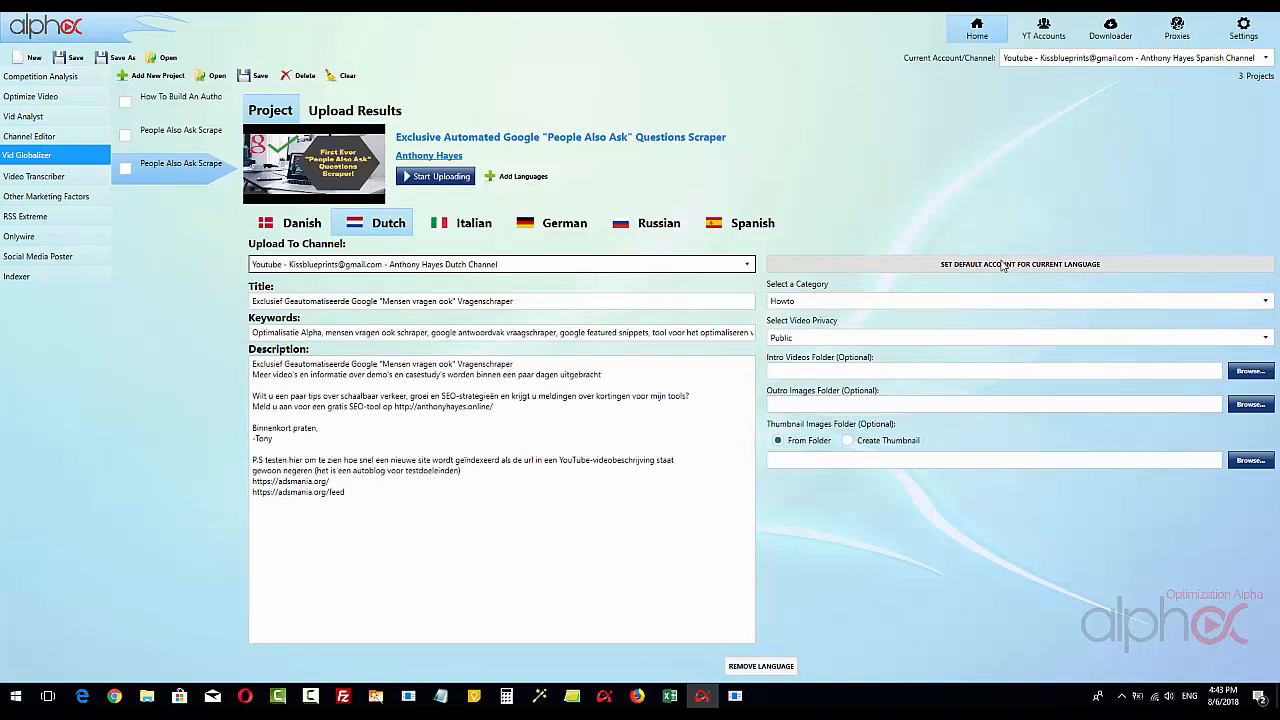
click(1002, 265)
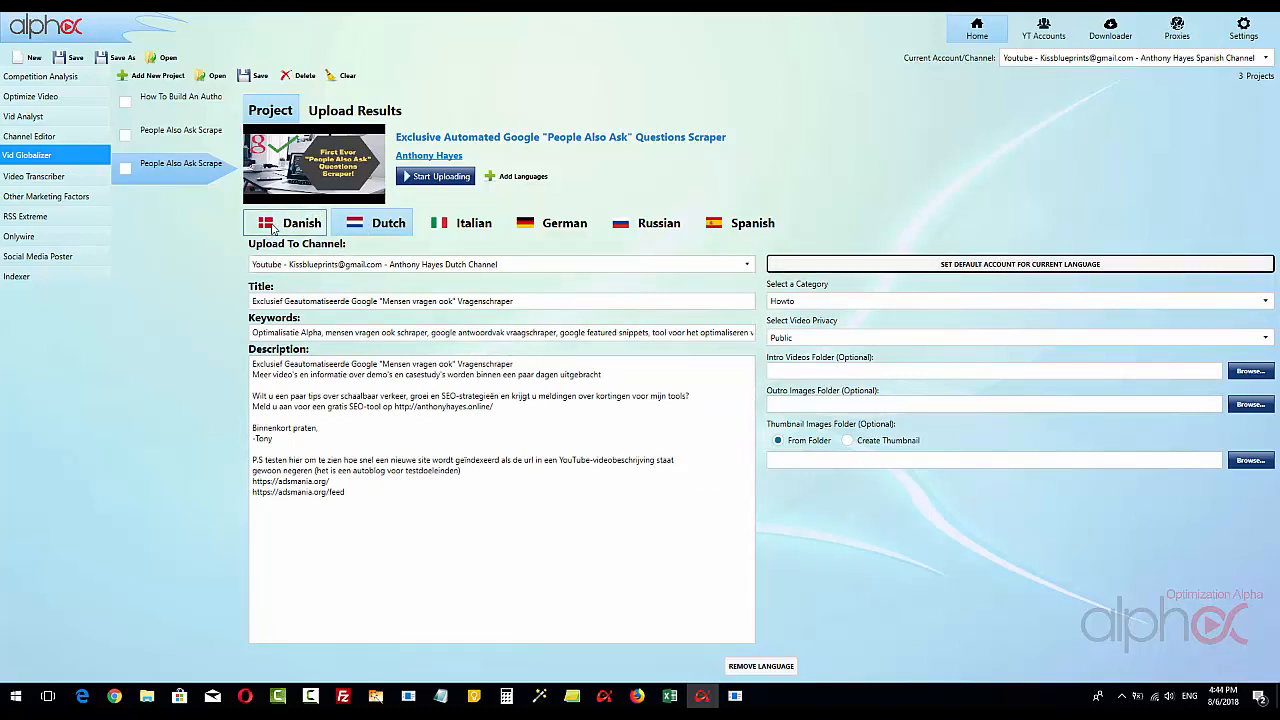
Step: Look through the upload channels for an Italian one and remove the Italian version from the project
click(455, 226)
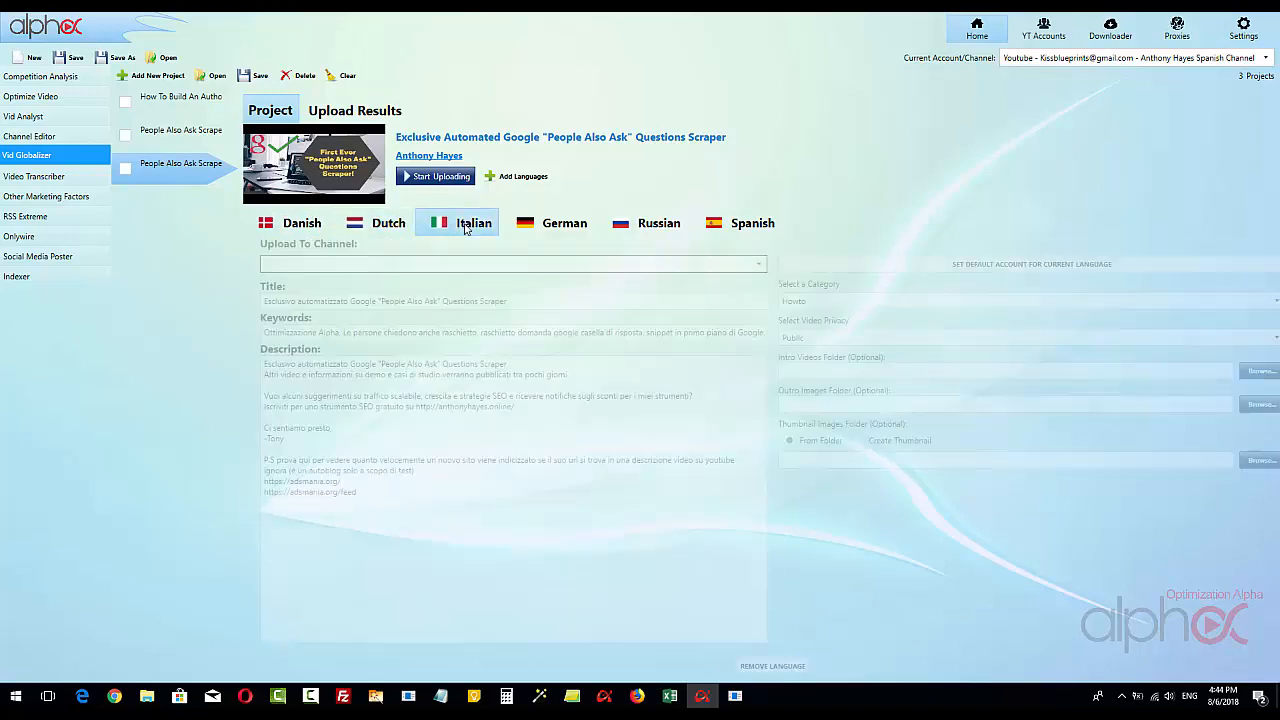
click(483, 265)
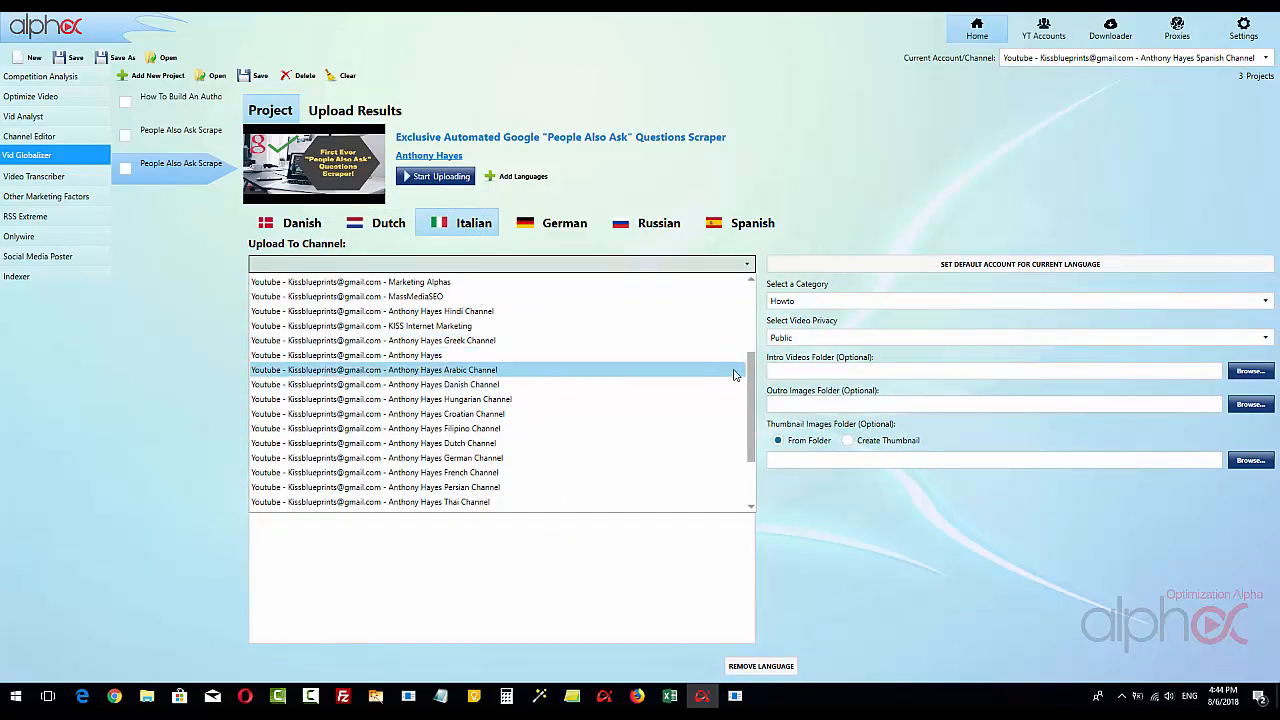
scroll(754, 455, down, 2)
mouse_move(754, 455)
mouse_down()
mouse_move(750, 288)
mouse_move(752, 428)
mouse_move(740, 313)
mouse_move(757, 478)
mouse_up()
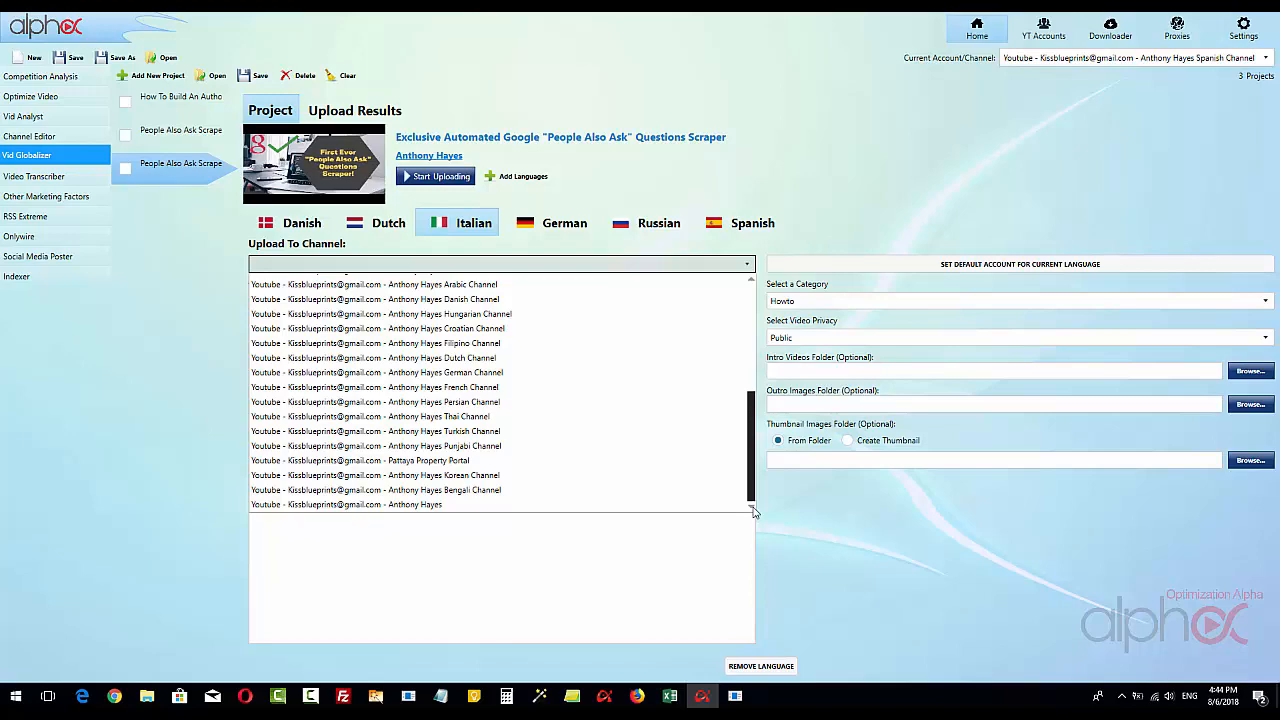
drag(756, 505, 747, 289)
click(875, 540)
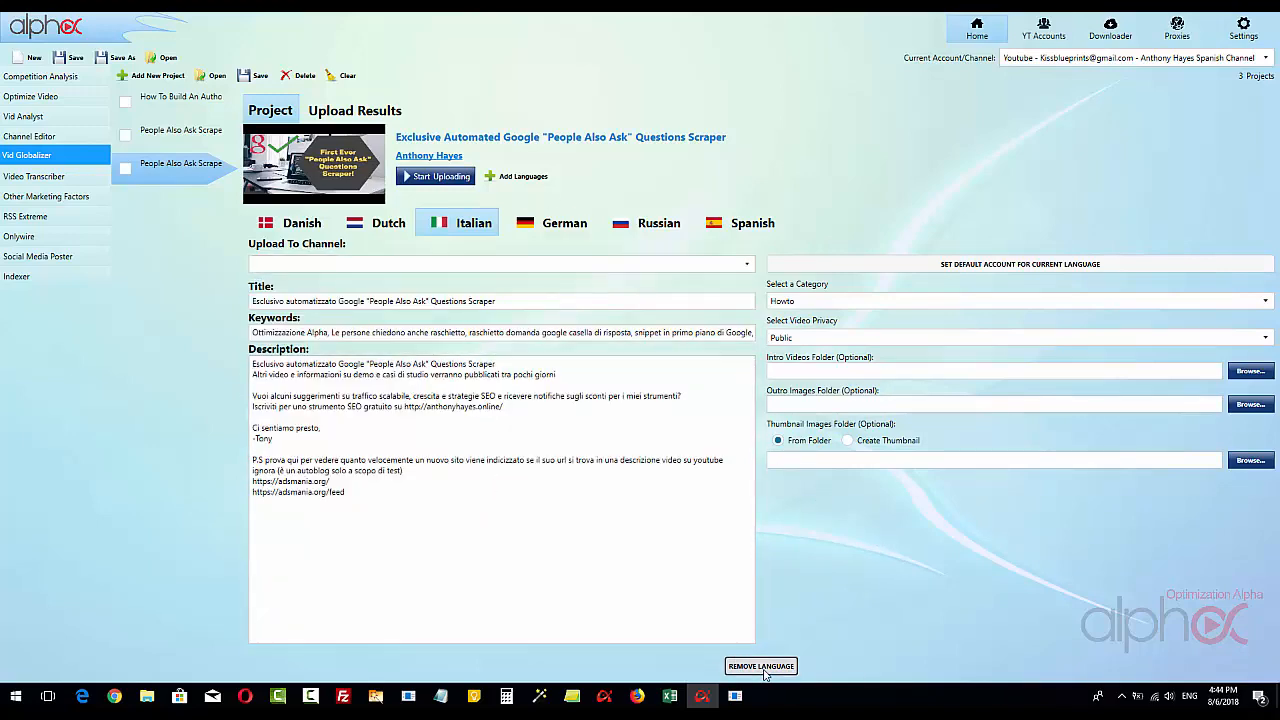
click(761, 666)
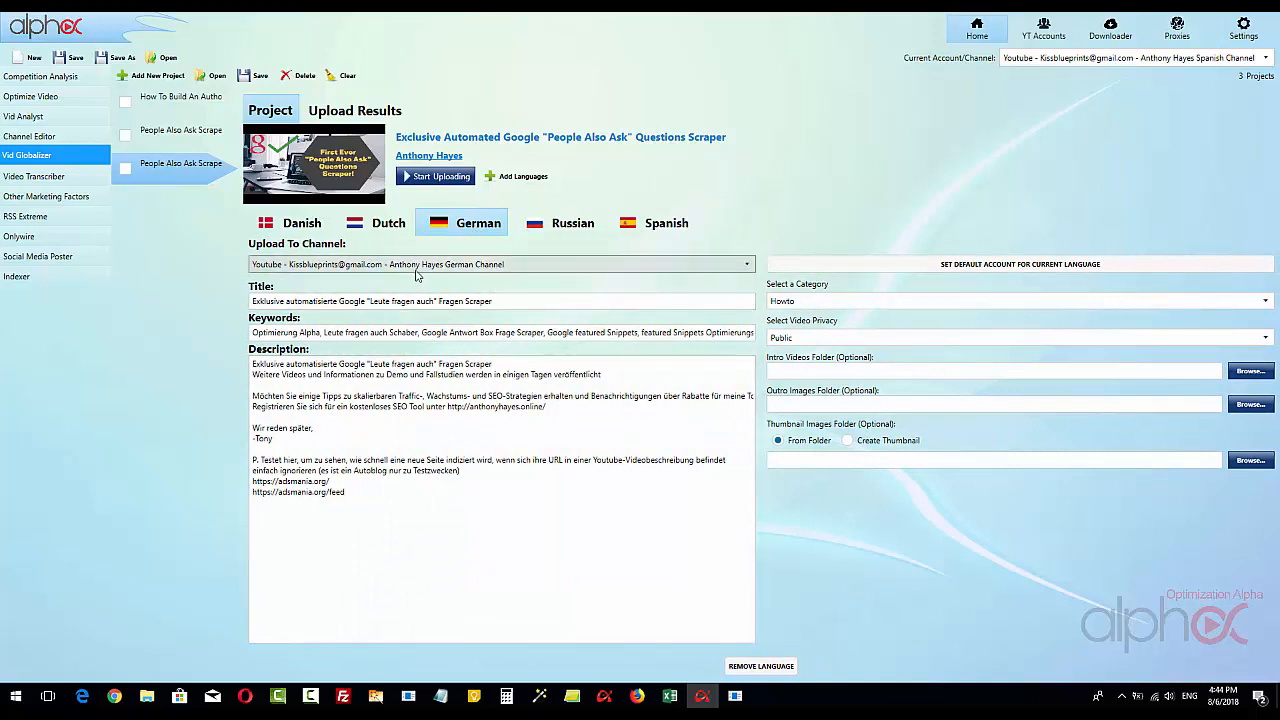
Step: Make the German channel the default account for the German version and the Russian channel the default for the Russian version
click(1065, 266)
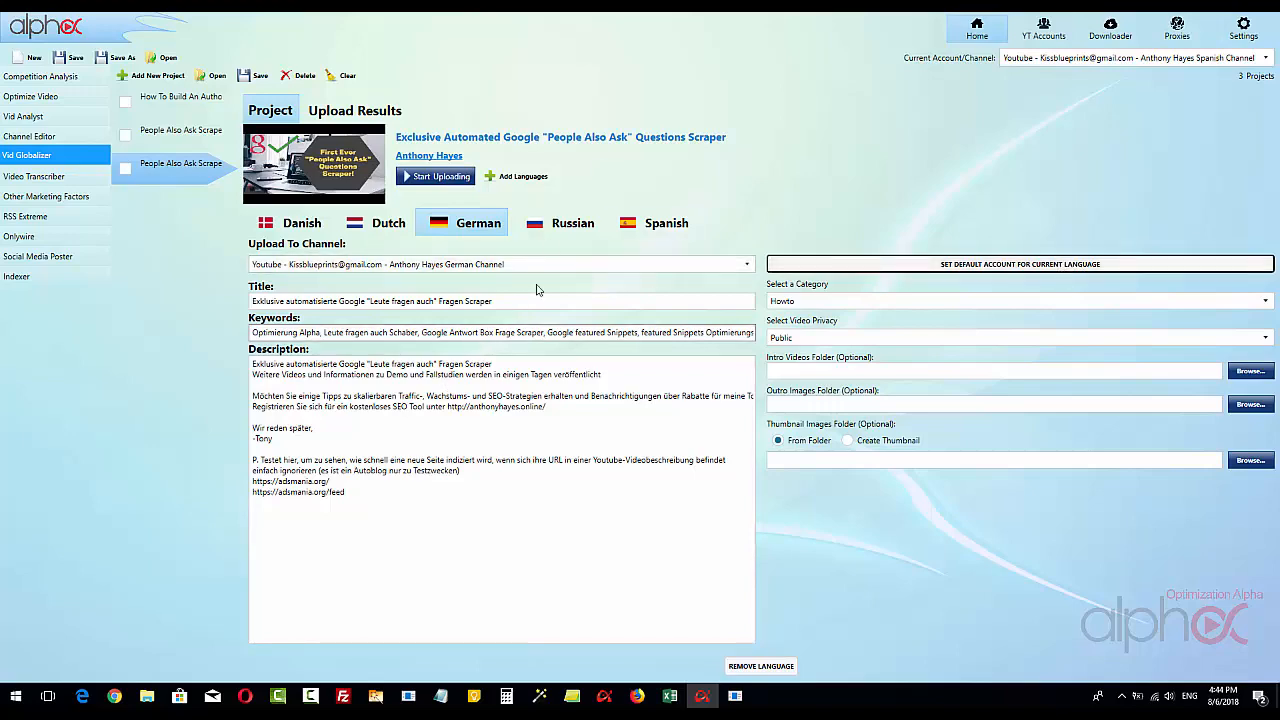
click(562, 228)
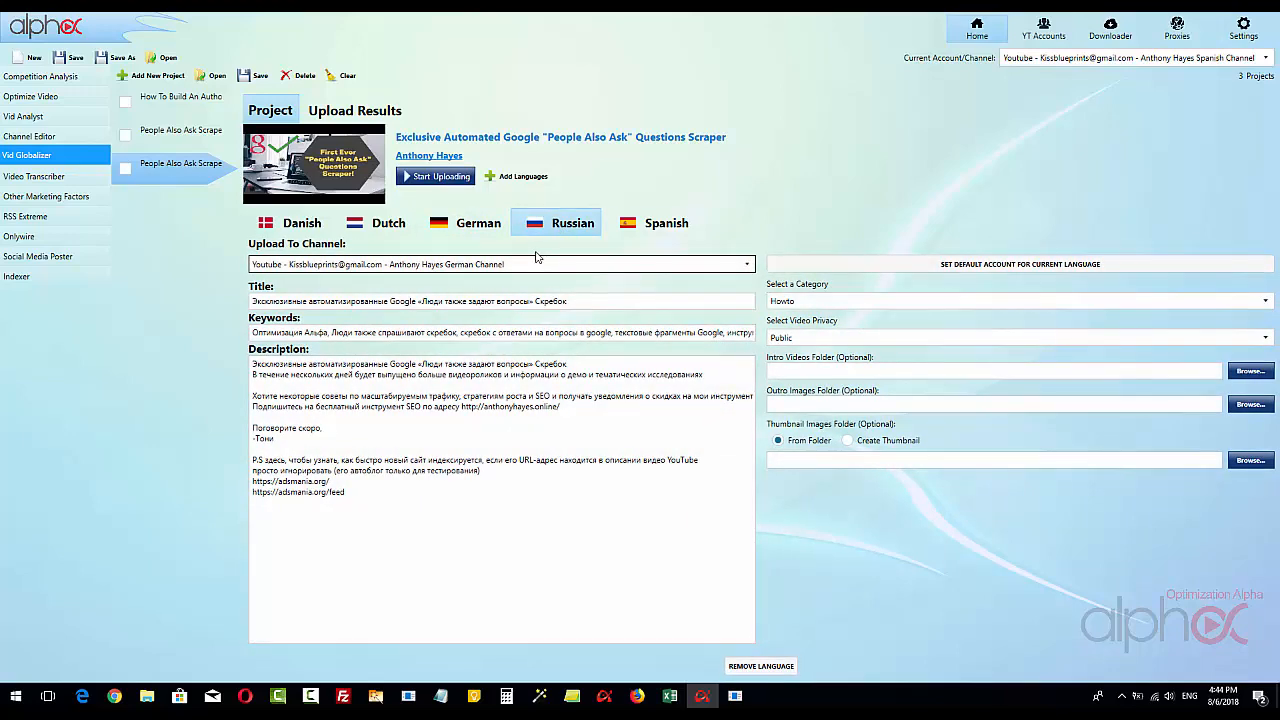
click(500, 265)
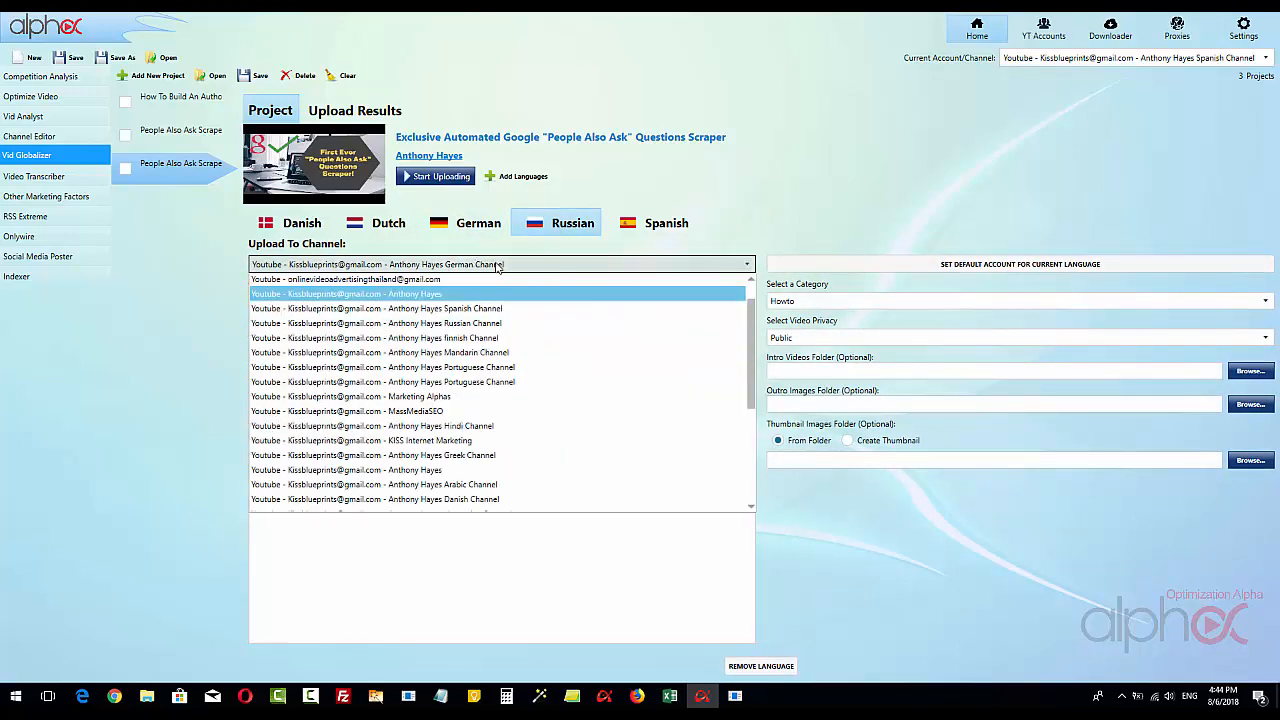
click(480, 327)
click(1001, 268)
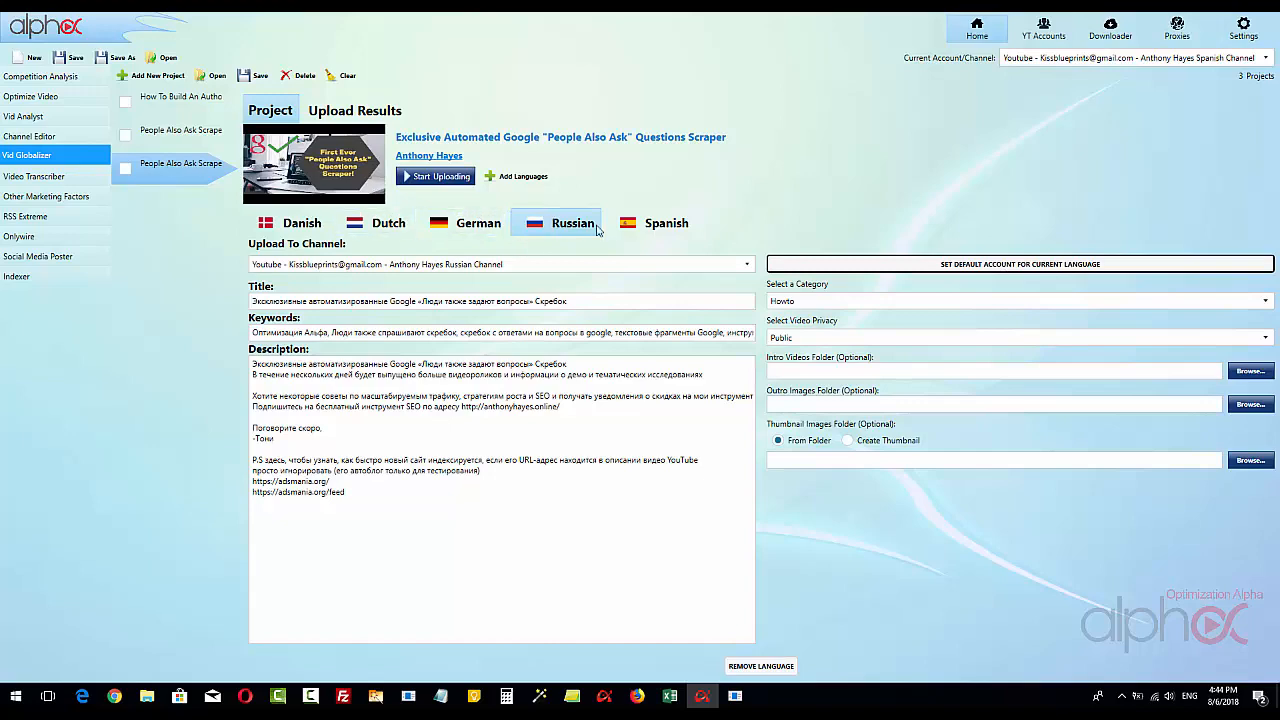
Step: Assign the Spanish channel to the project's Spanish version and make it the default account for that language
click(650, 225)
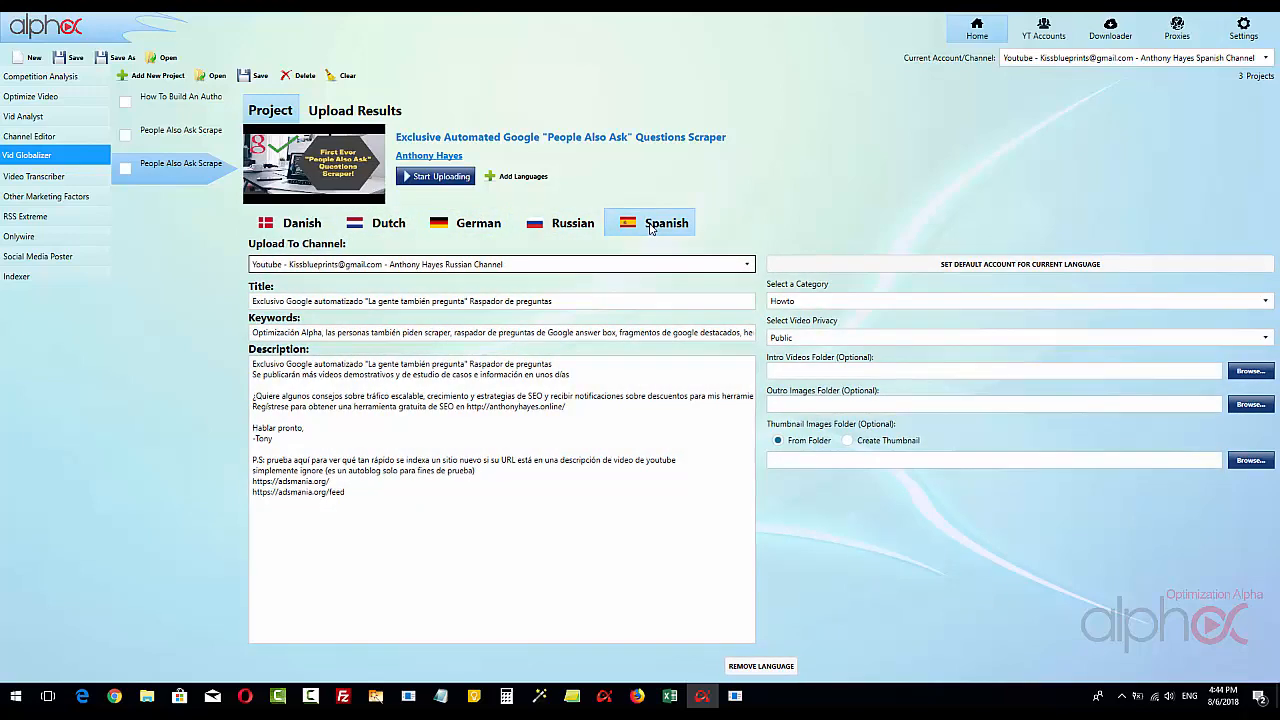
click(472, 265)
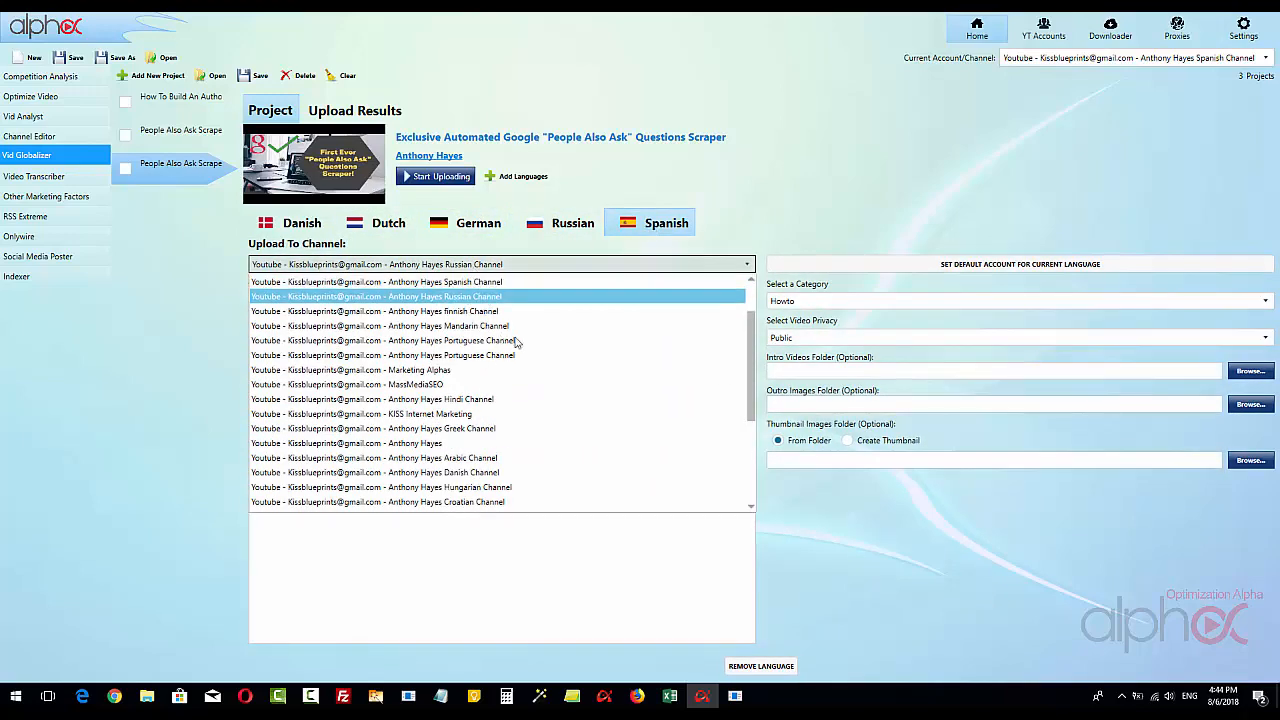
click(446, 283)
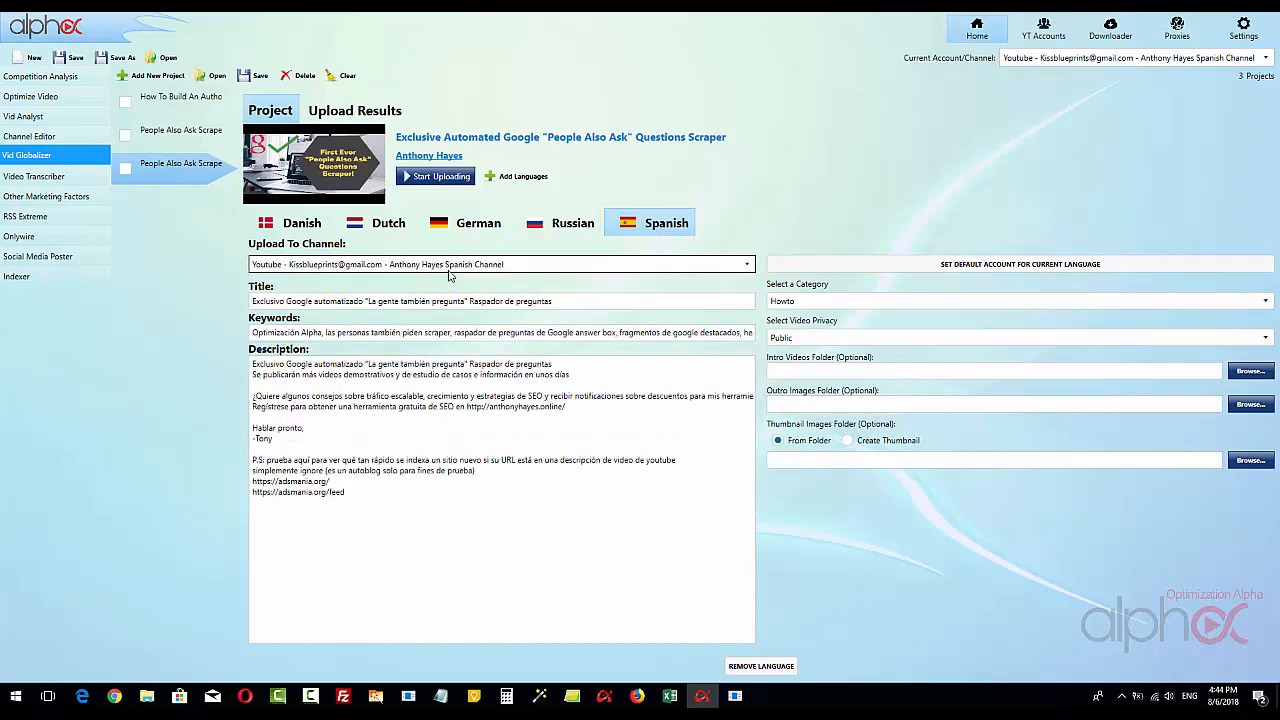
click(1000, 268)
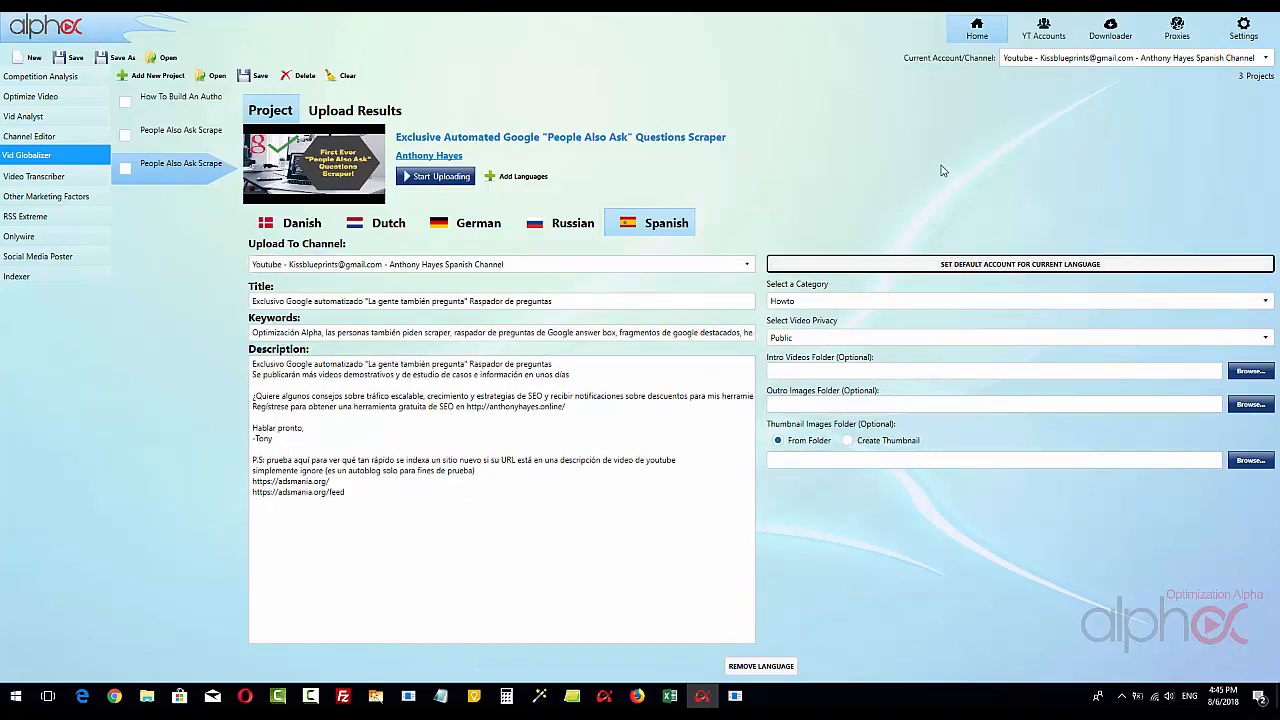
Step: Create a generated thumbnail for the Danish version with its title text in Microsoft Sans Serif Bold Oblique, size 72
click(297, 221)
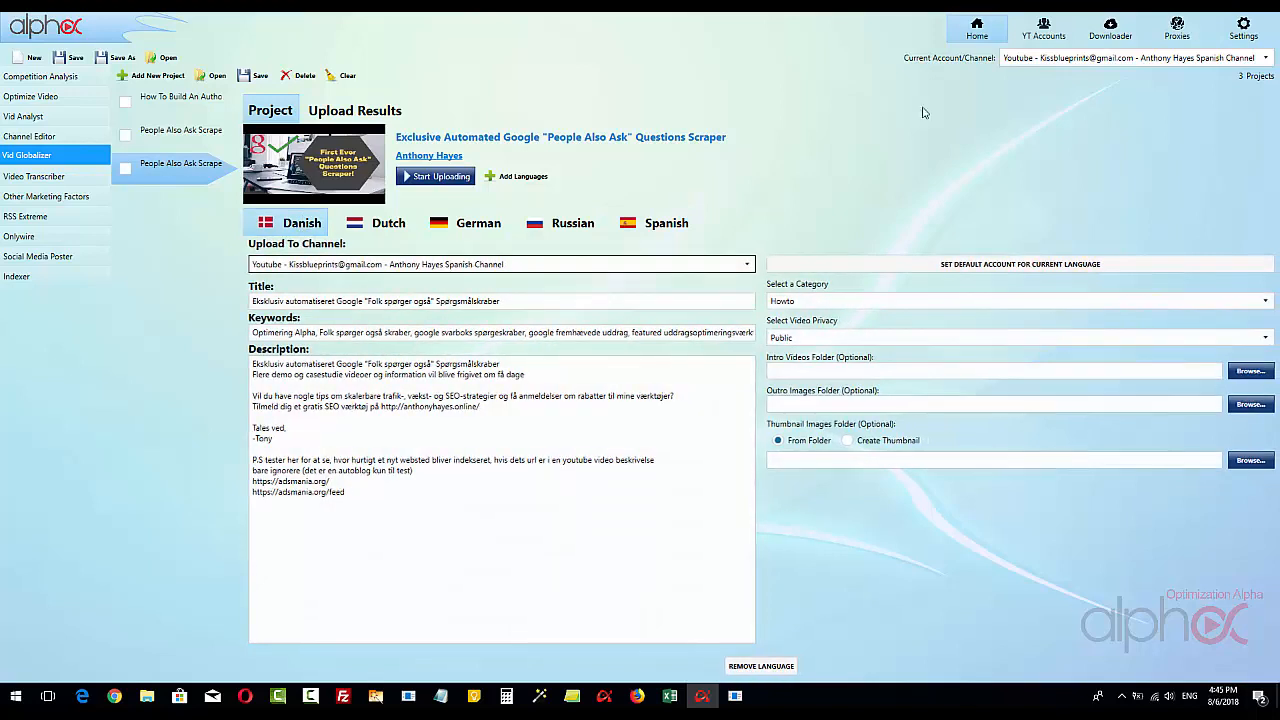
click(848, 441)
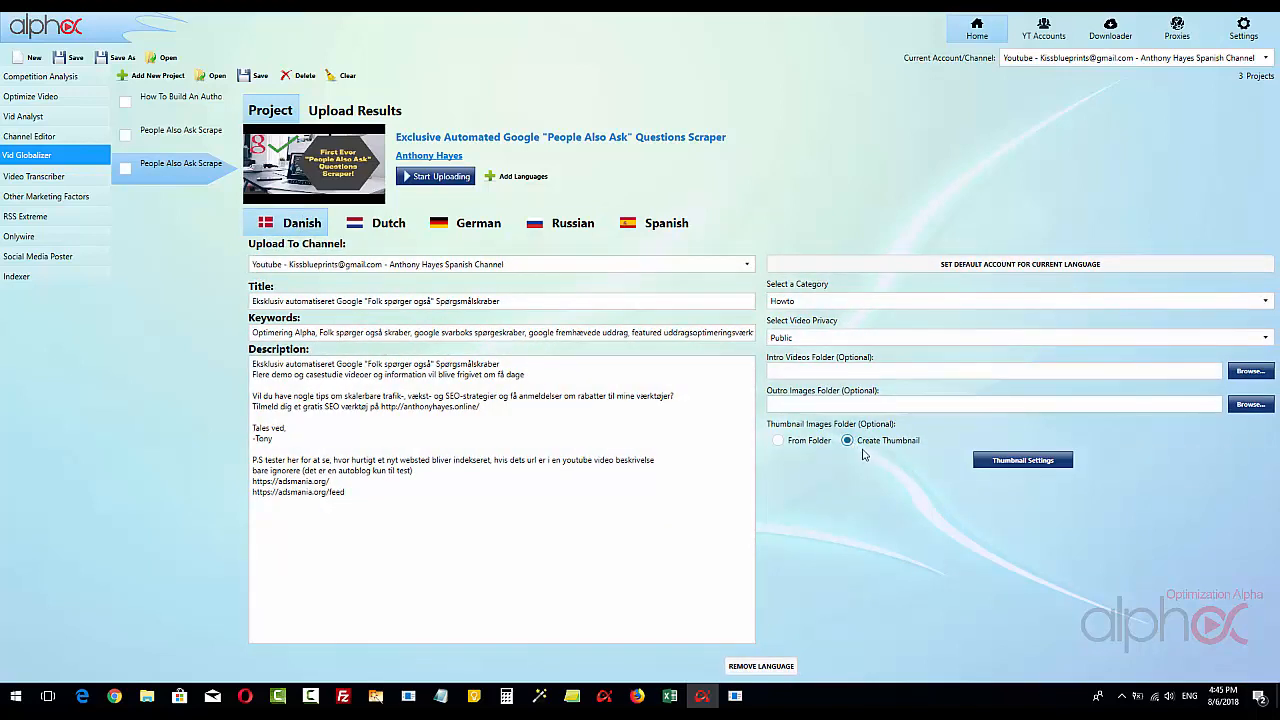
click(1012, 461)
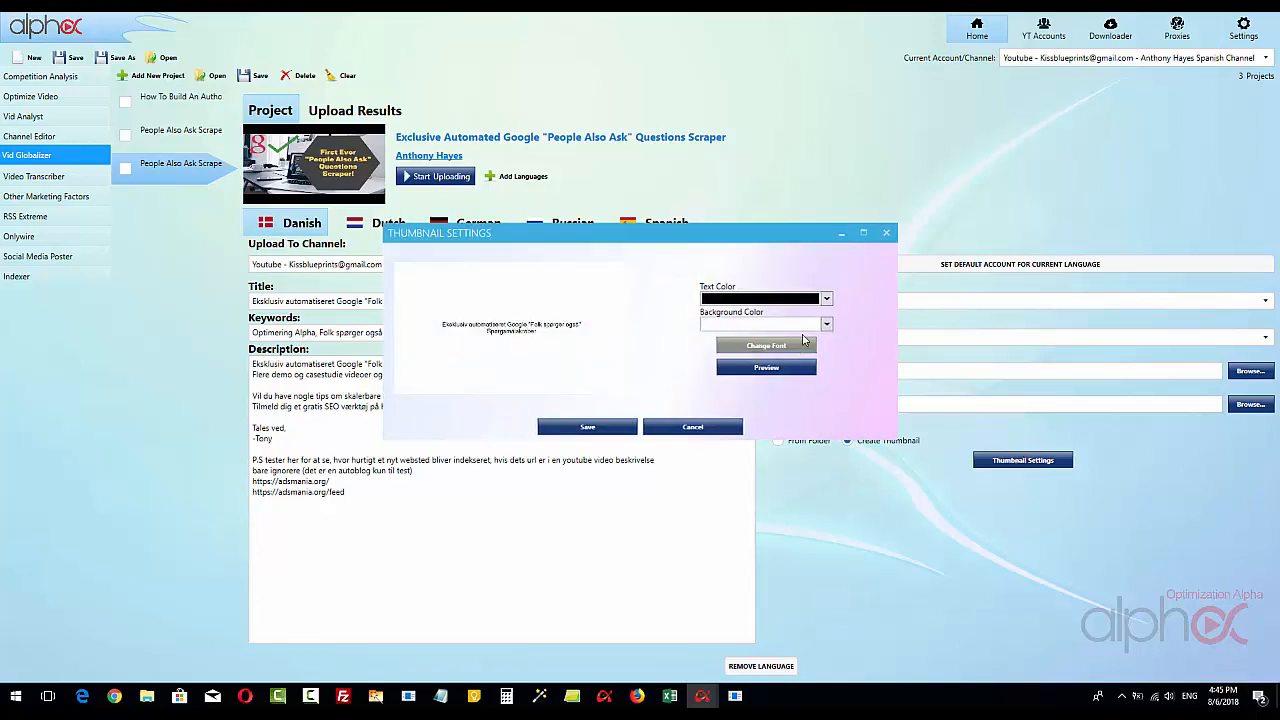
click(777, 348)
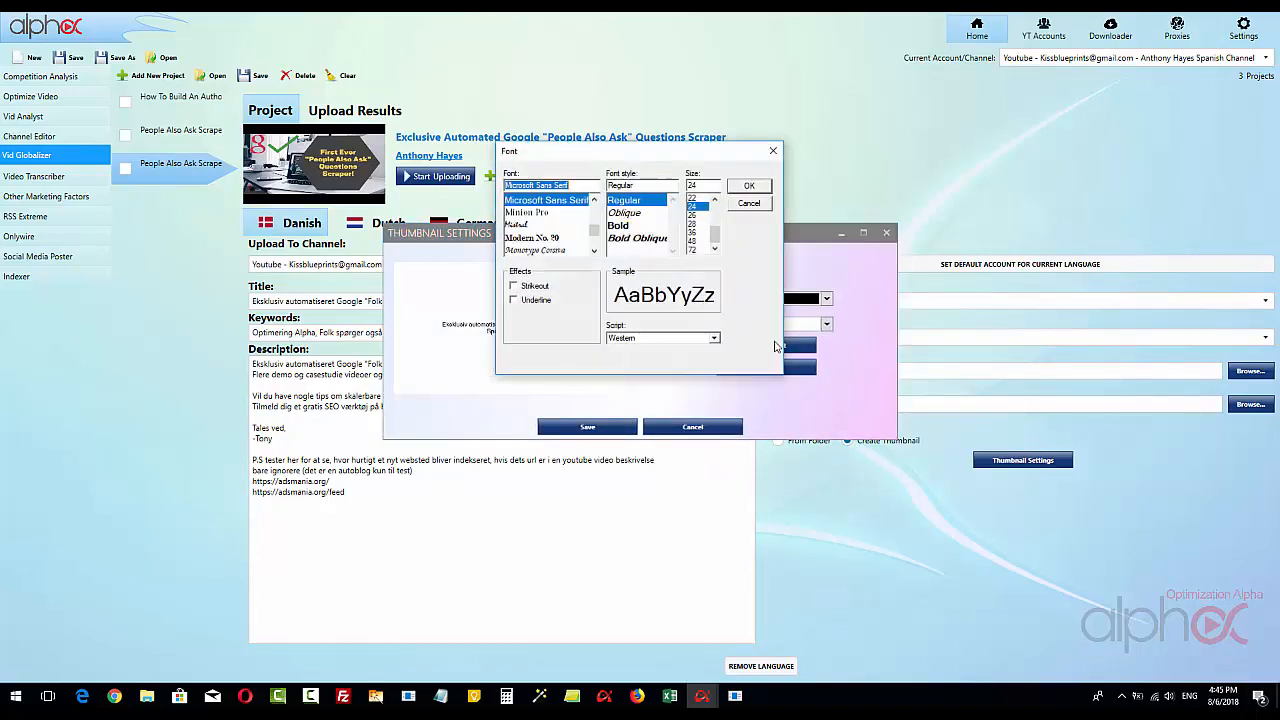
click(691, 249)
click(638, 237)
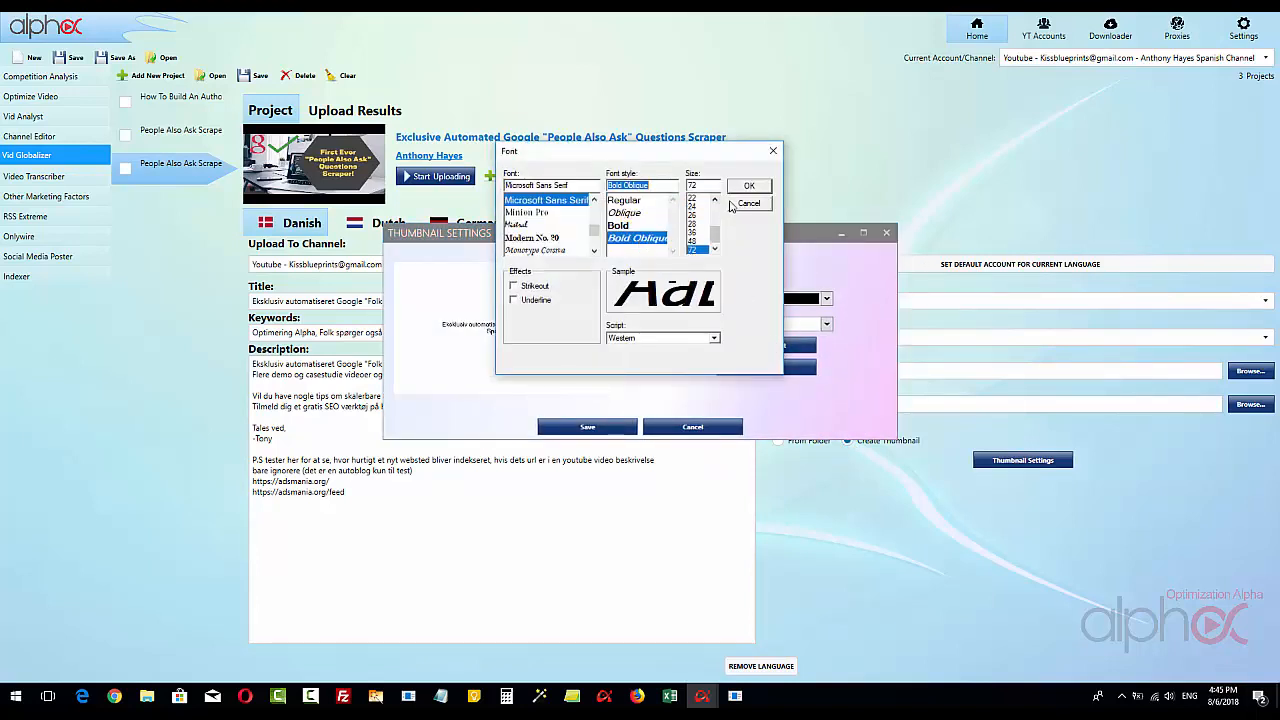
click(748, 188)
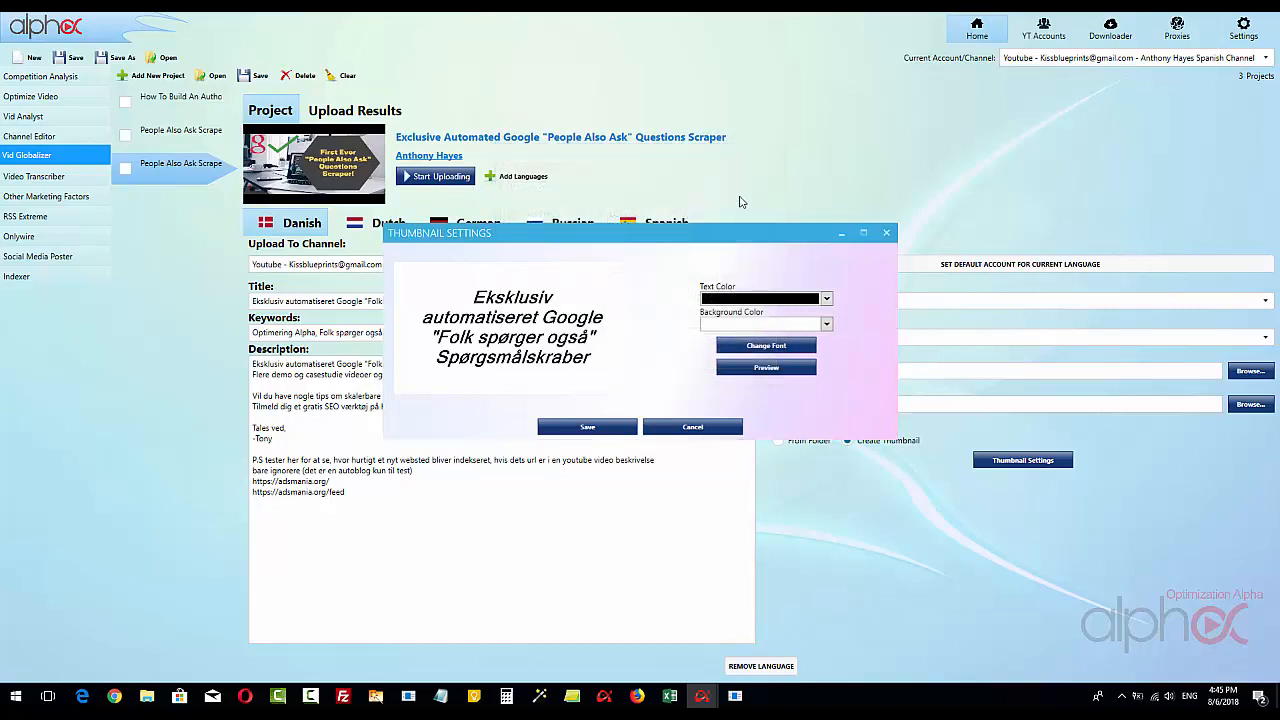
click(595, 428)
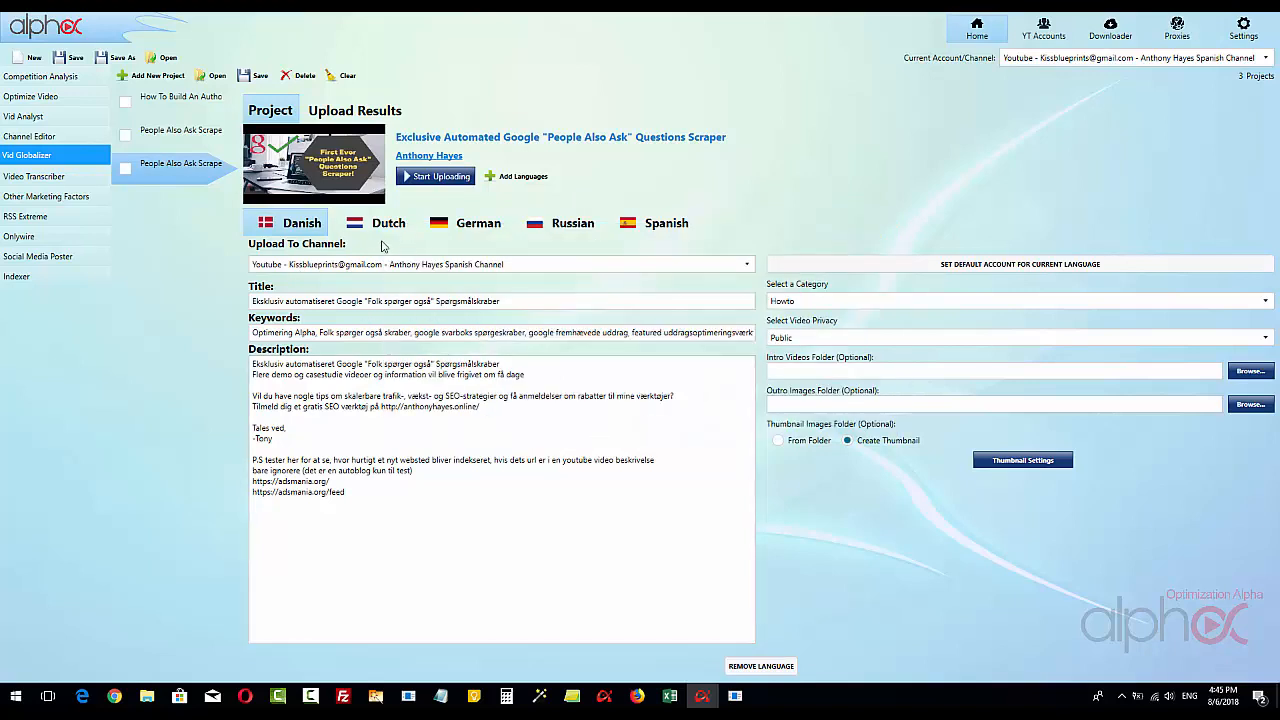
Step: Create a generated thumbnail for the Dutch version with its title text in Microsoft Sans Serif Bold, size 72
click(386, 228)
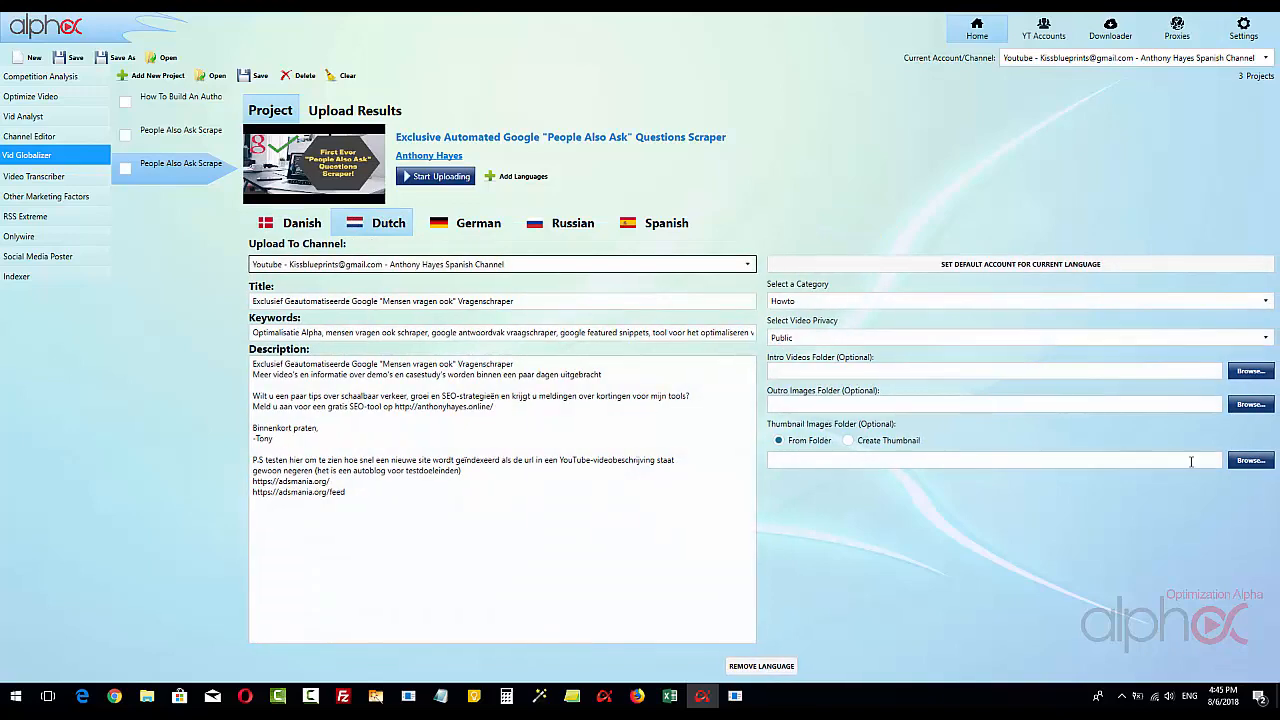
click(912, 442)
click(1048, 462)
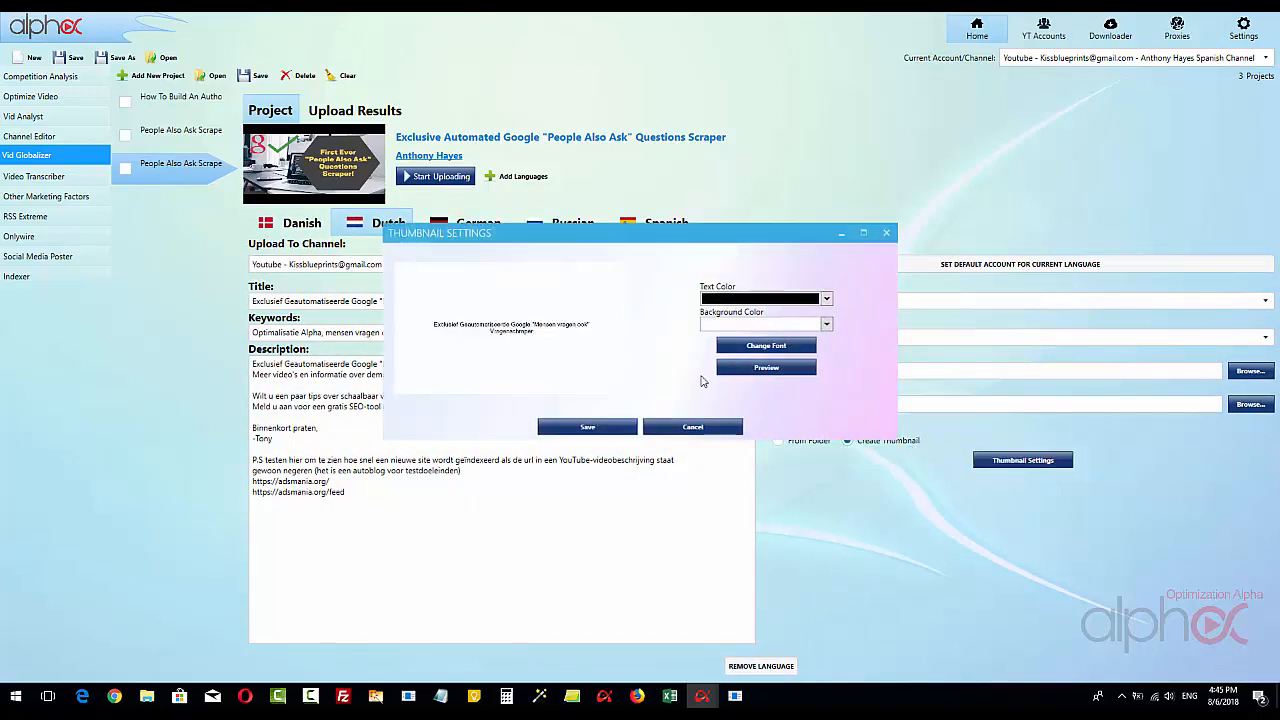
click(758, 350)
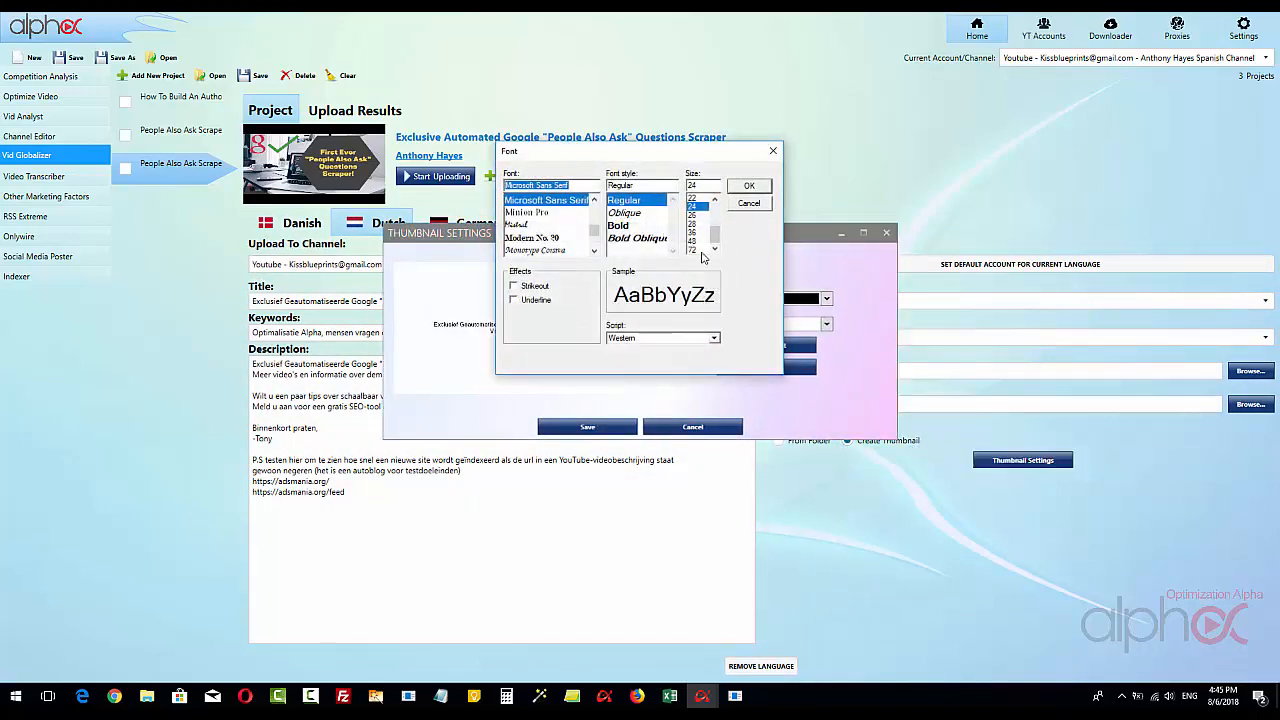
click(699, 250)
click(638, 226)
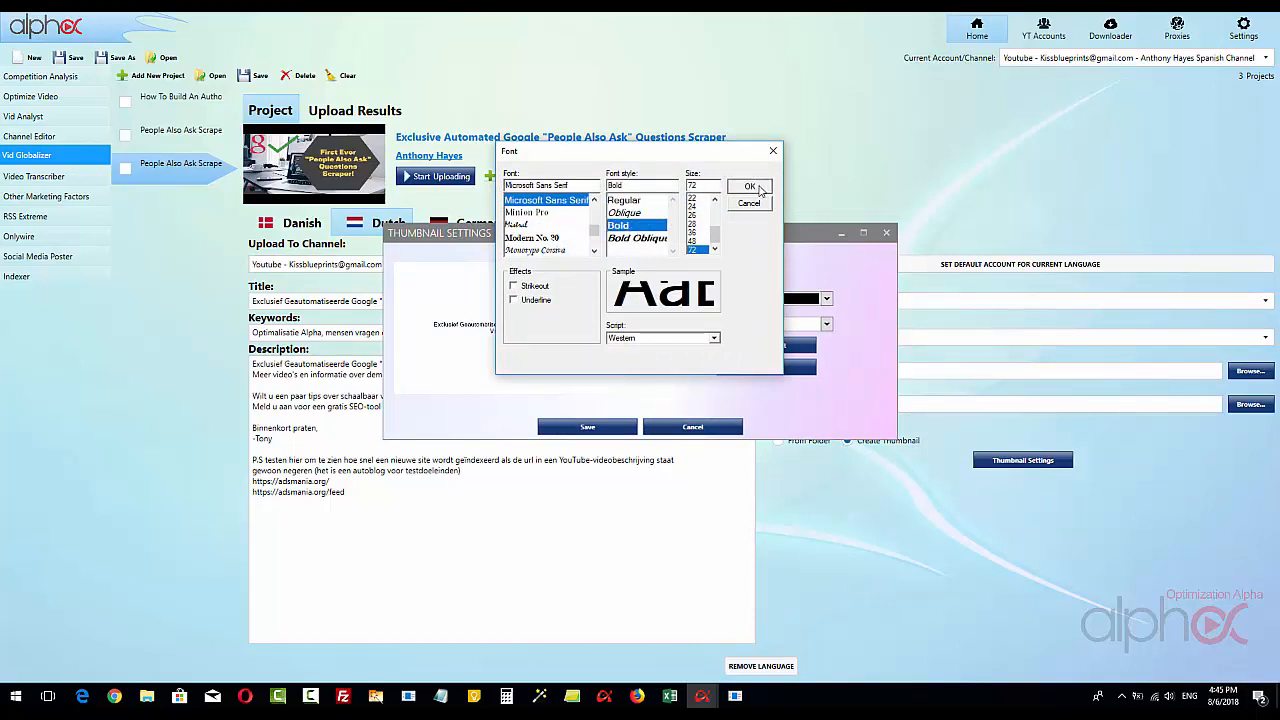
click(750, 187)
click(588, 427)
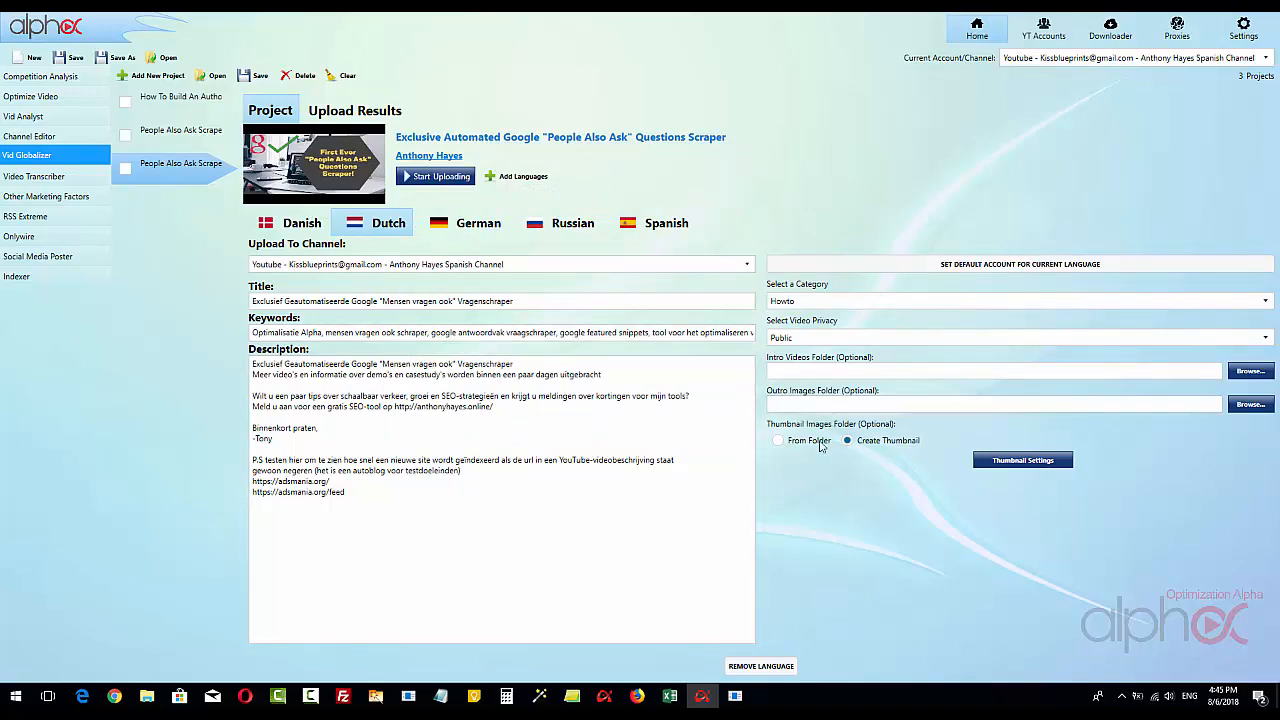
Step: Create a generated thumbnail for the German version with its title text in Microsoft Sans Serif Bold, size 48
click(479, 228)
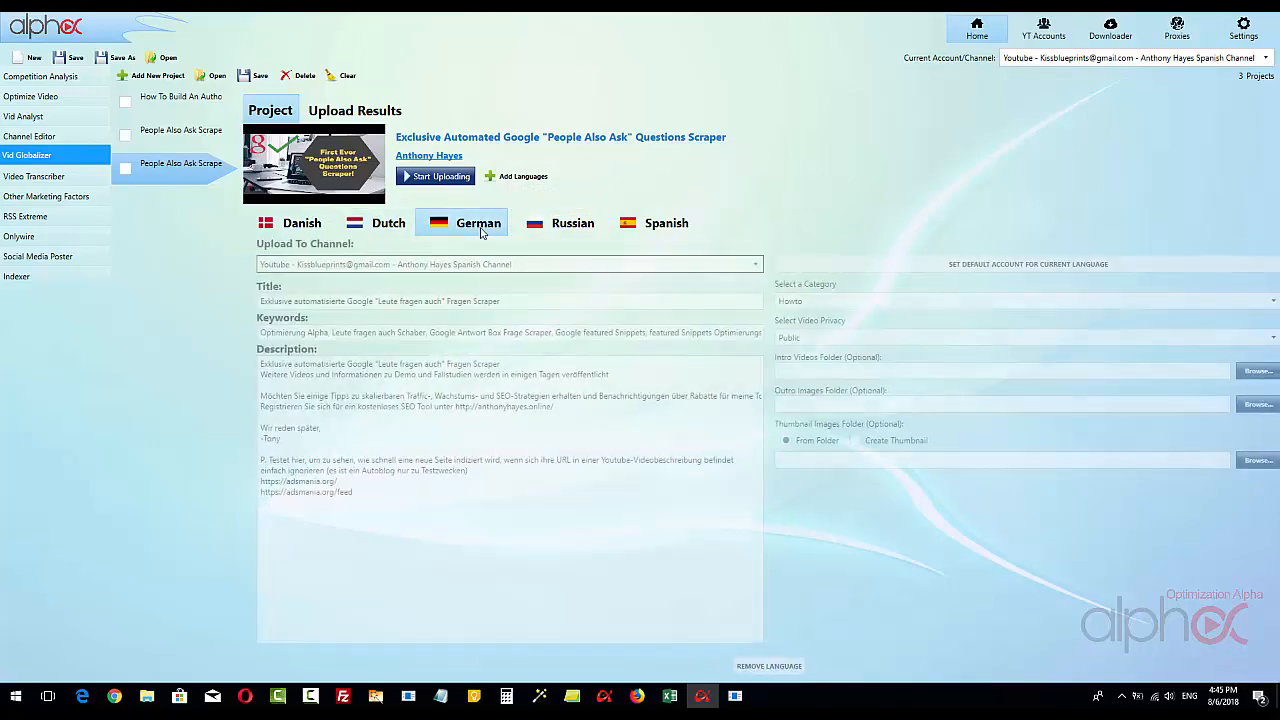
click(847, 440)
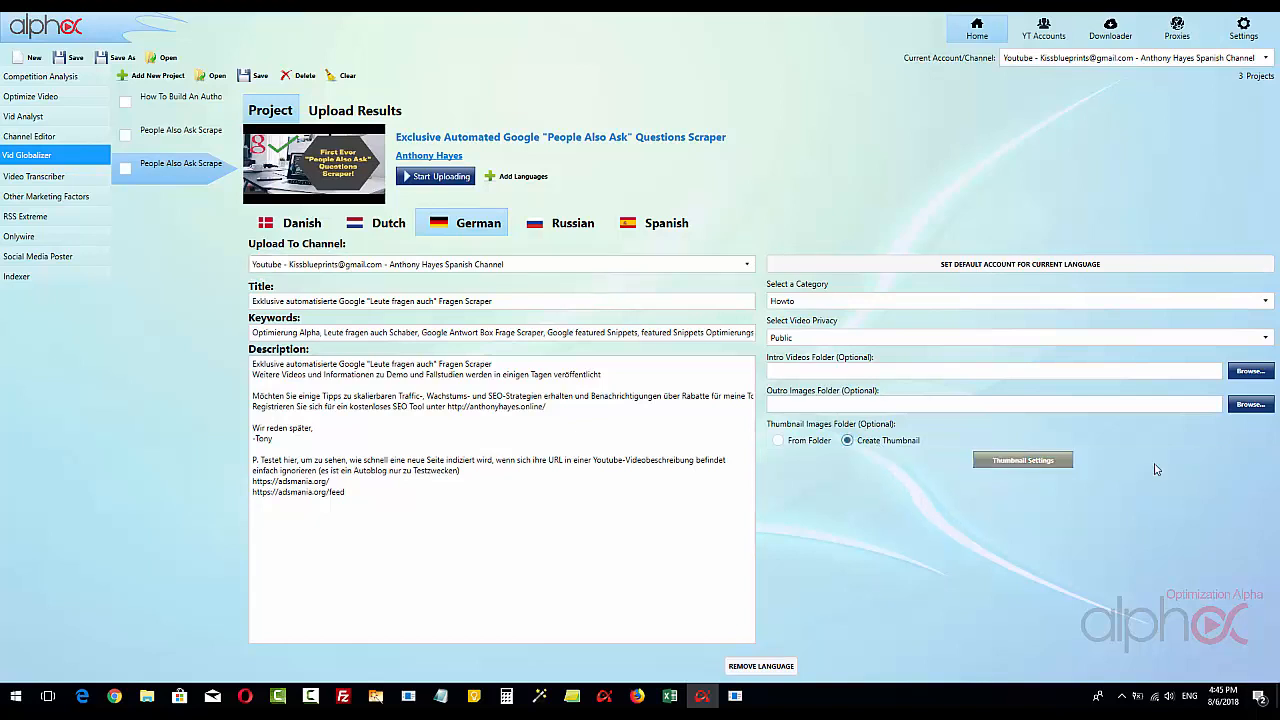
click(1022, 460)
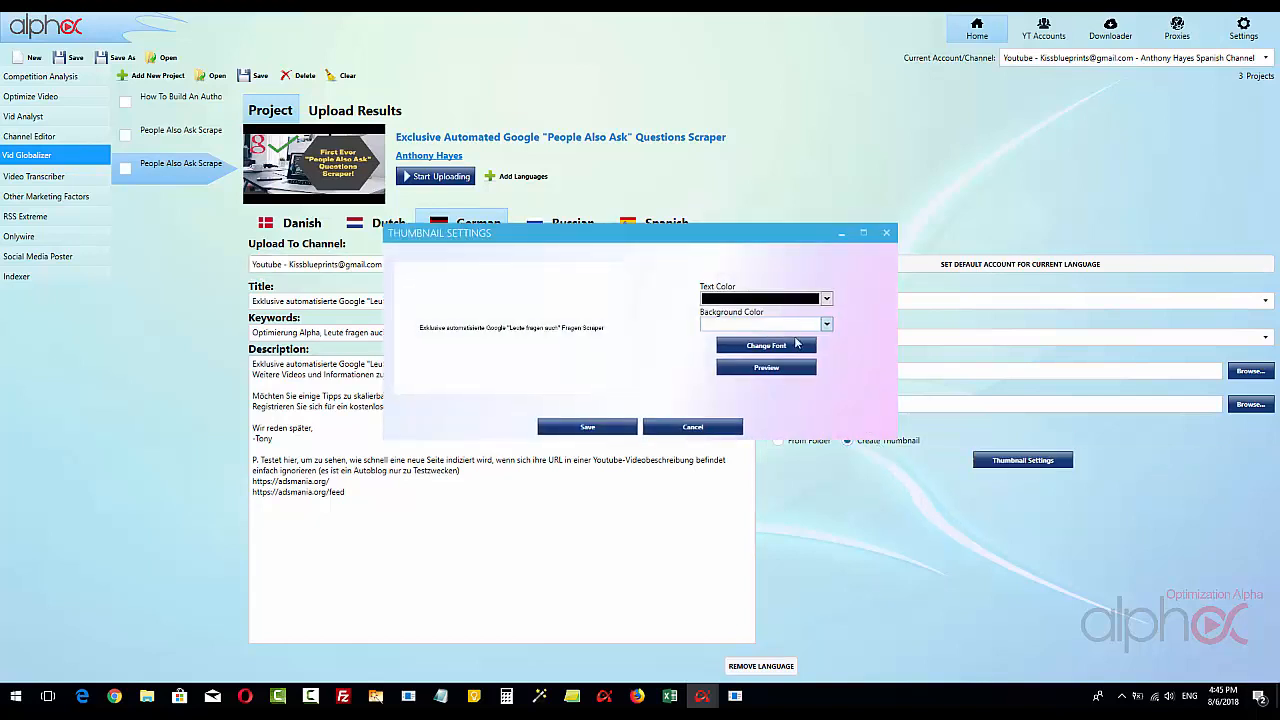
click(767, 345)
click(697, 250)
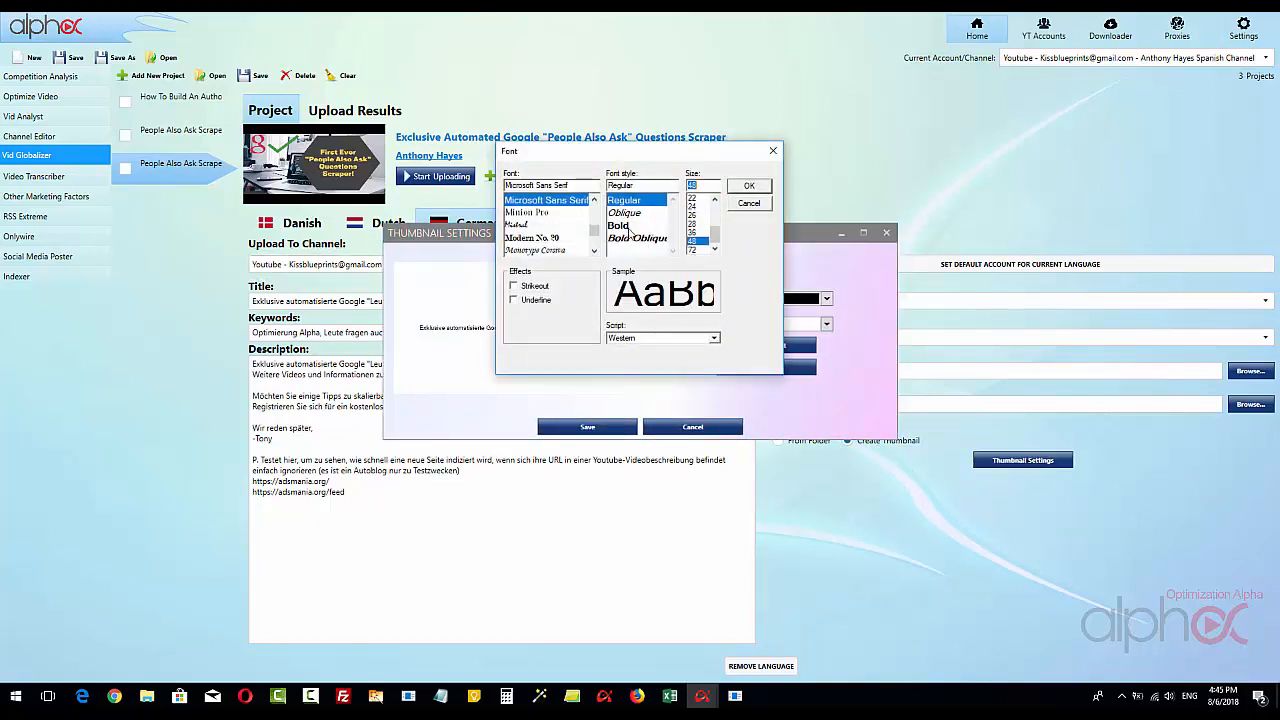
click(626, 226)
click(752, 187)
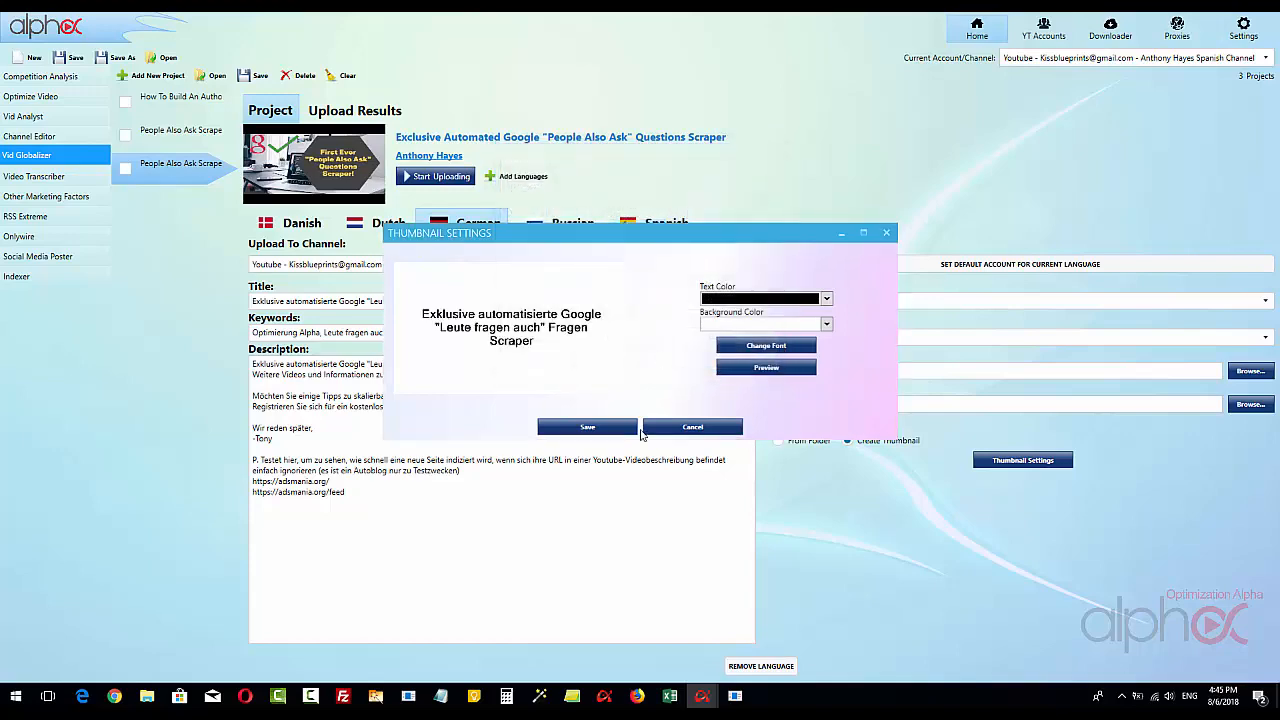
click(590, 428)
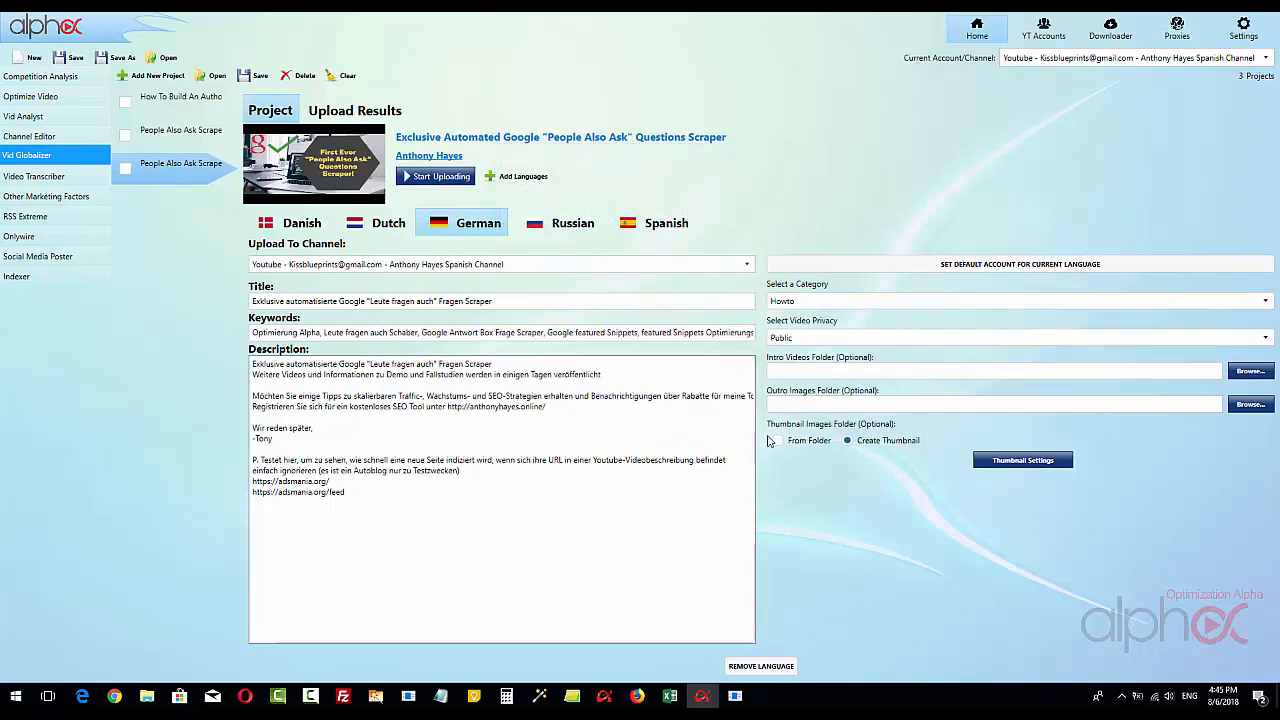
Step: Create a generated thumbnail for the Russian version with its title text in Microsoft Sans Serif Bold, size 72
click(589, 238)
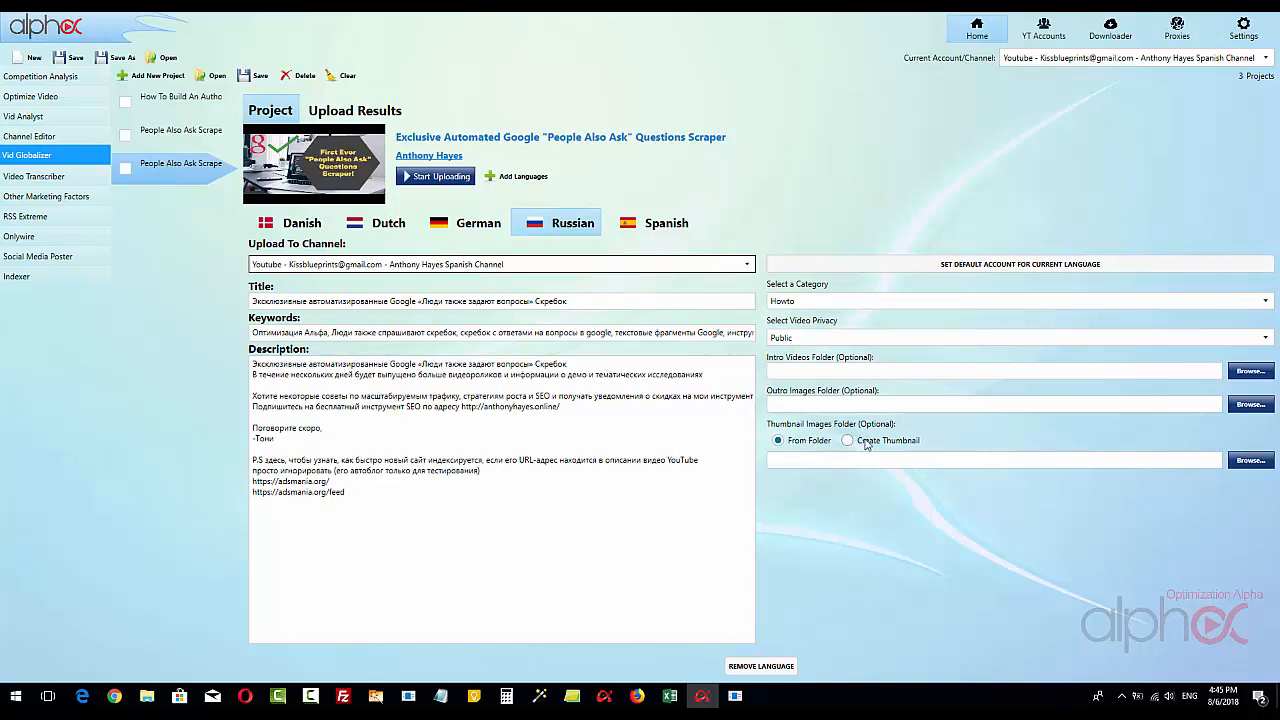
click(849, 440)
click(1030, 460)
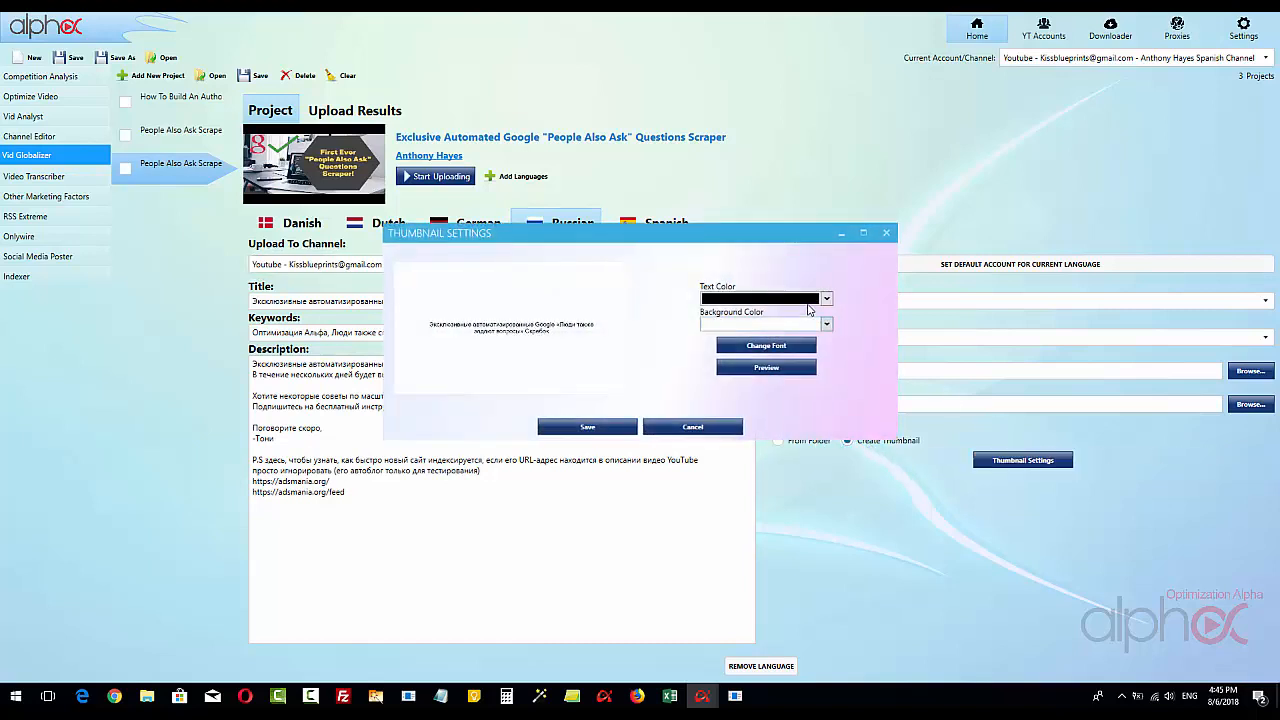
click(740, 346)
click(692, 249)
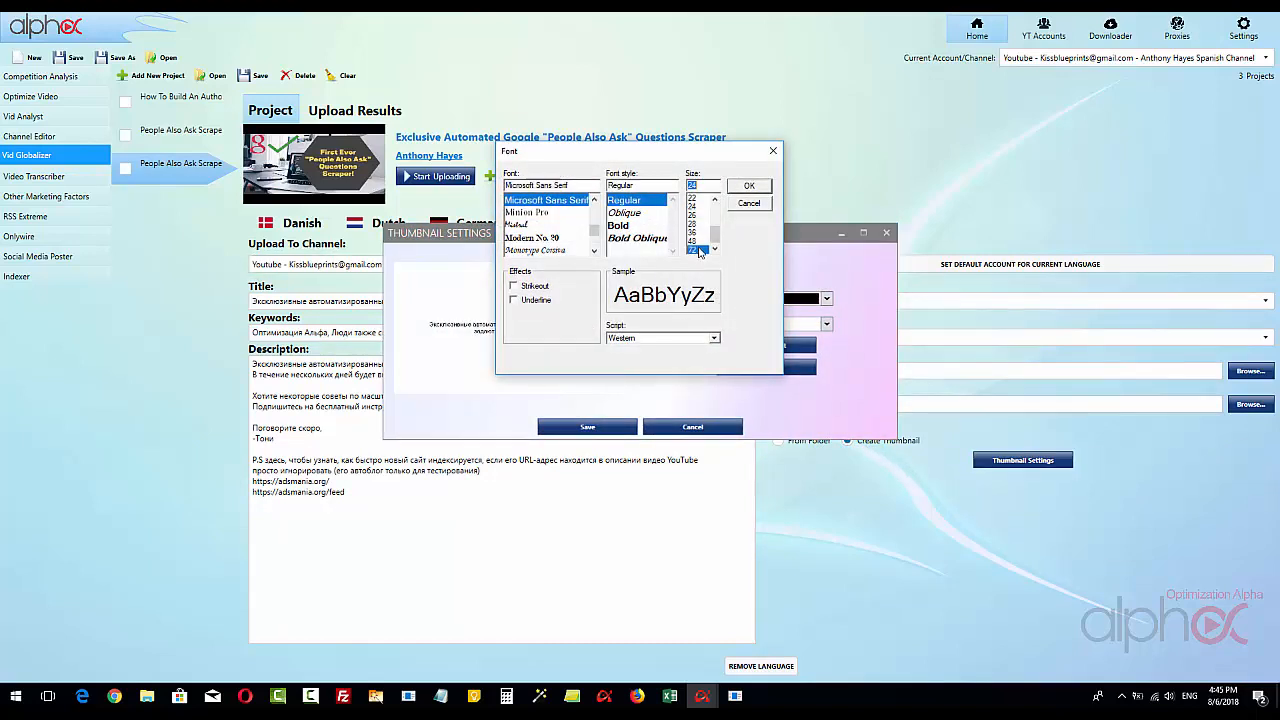
click(620, 225)
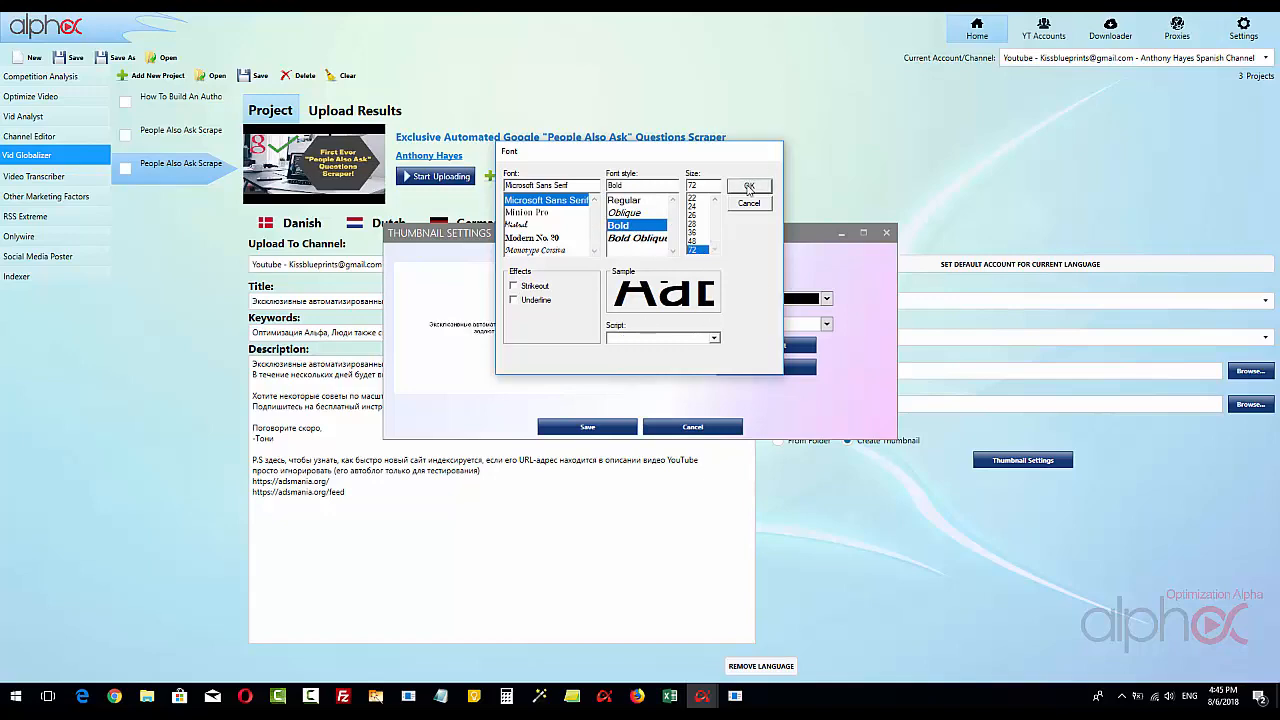
click(749, 185)
click(610, 428)
Step: Create a generated thumbnail for the Spanish version with its title text in Microsoft Sans Serif Bold, size 72
click(658, 223)
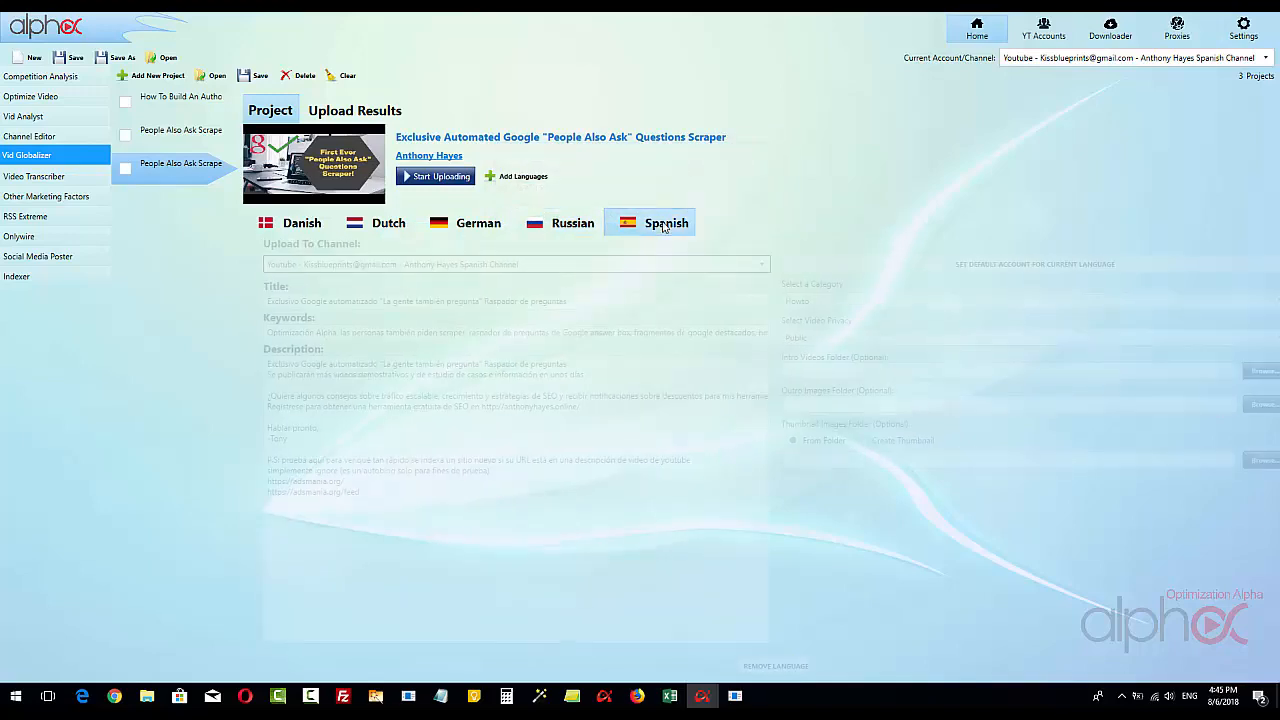
click(888, 441)
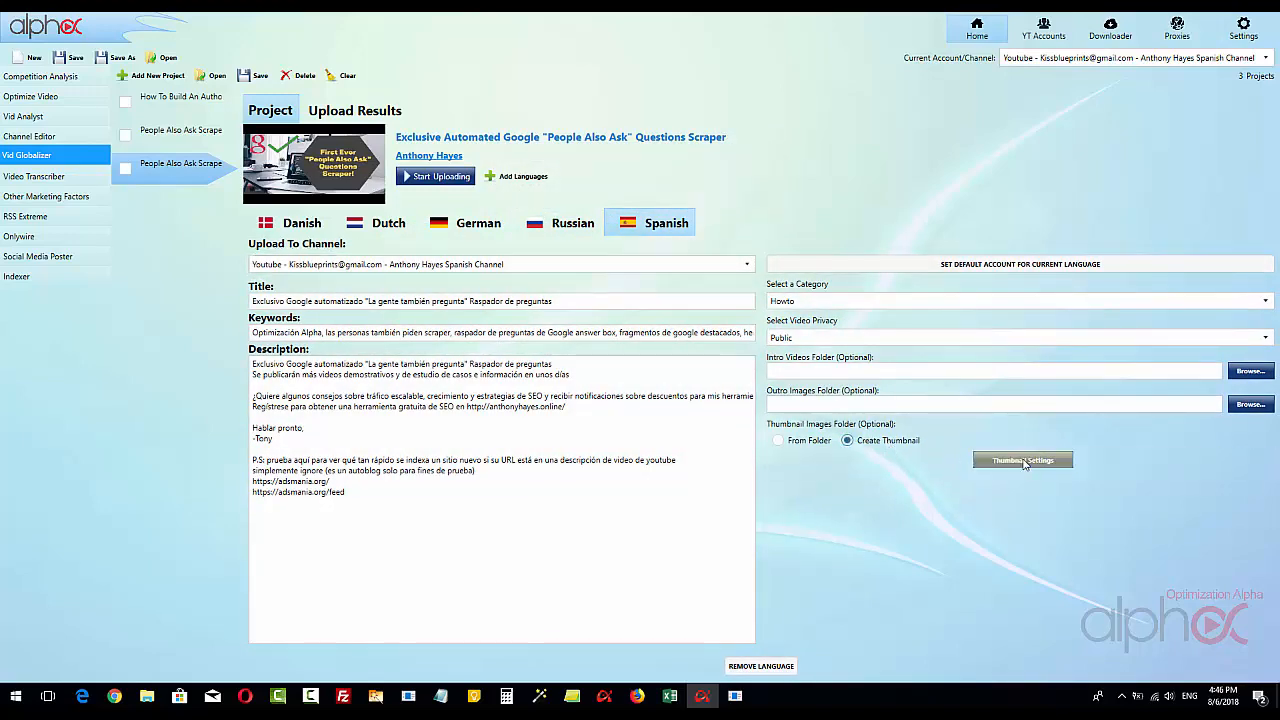
click(1022, 460)
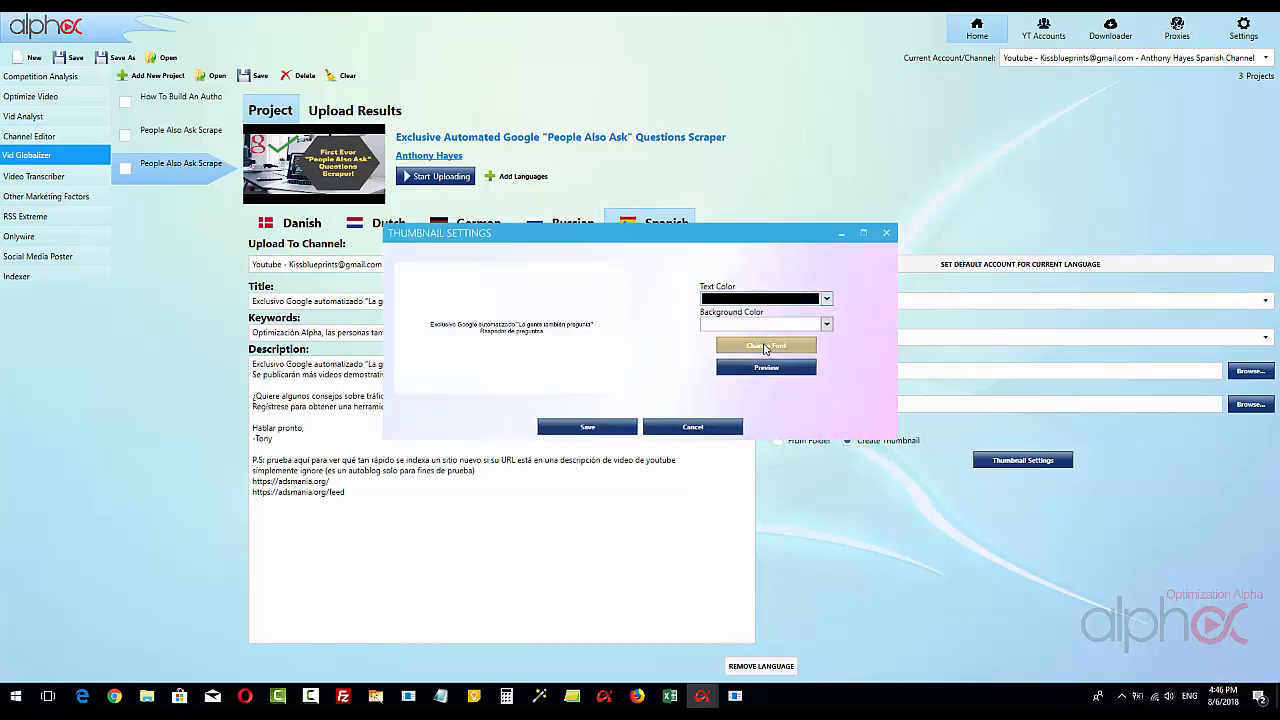
click(766, 345)
click(692, 249)
click(620, 225)
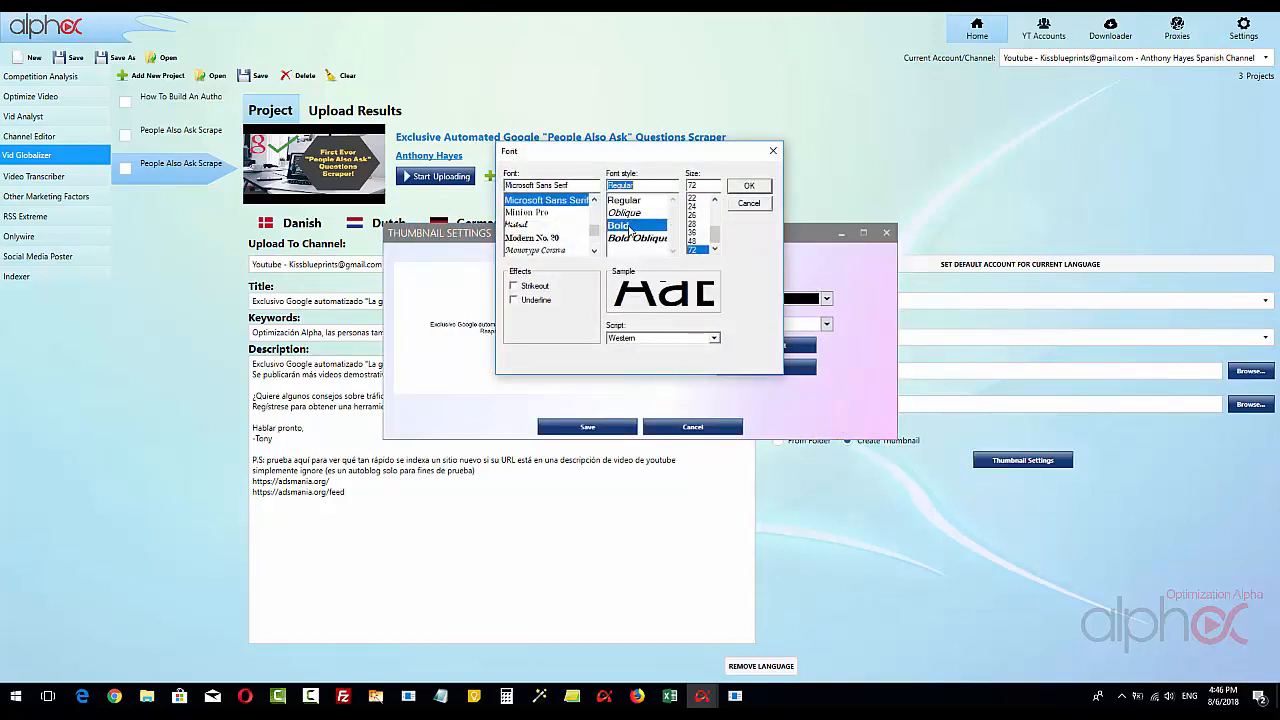
click(756, 188)
click(601, 422)
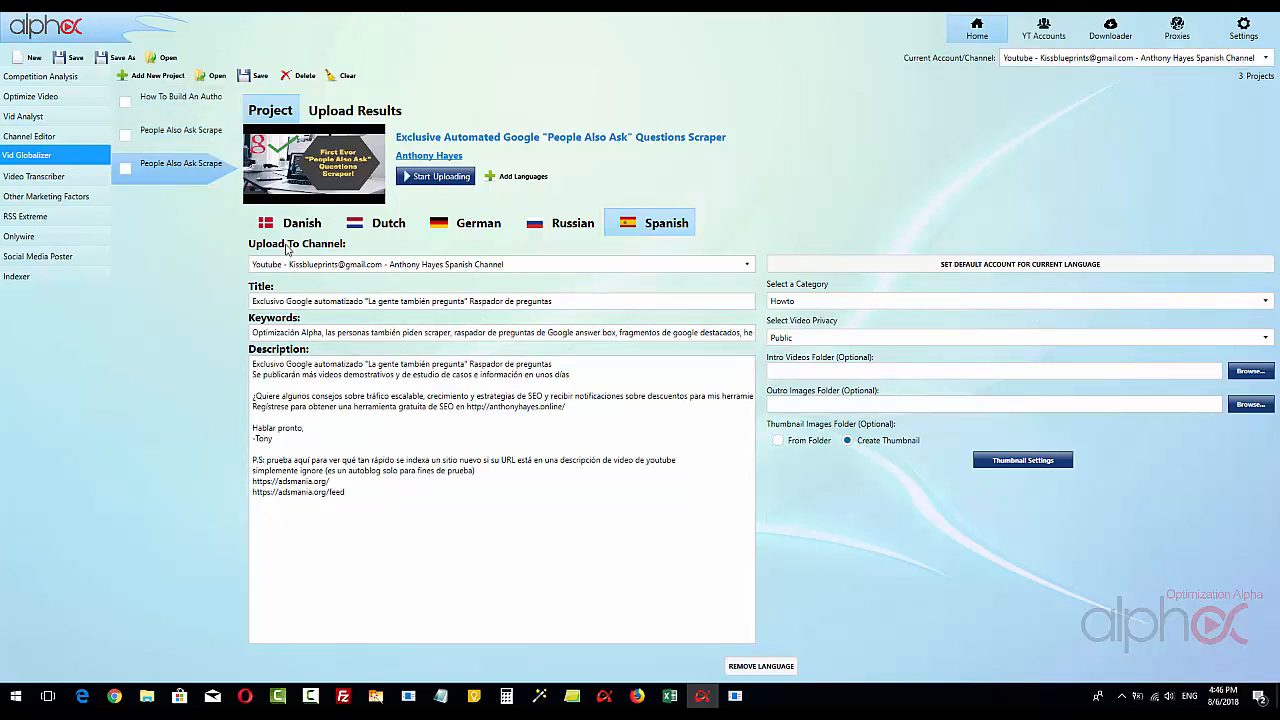
Step: Start uploading all language versions of the project to their assigned channels
click(408, 183)
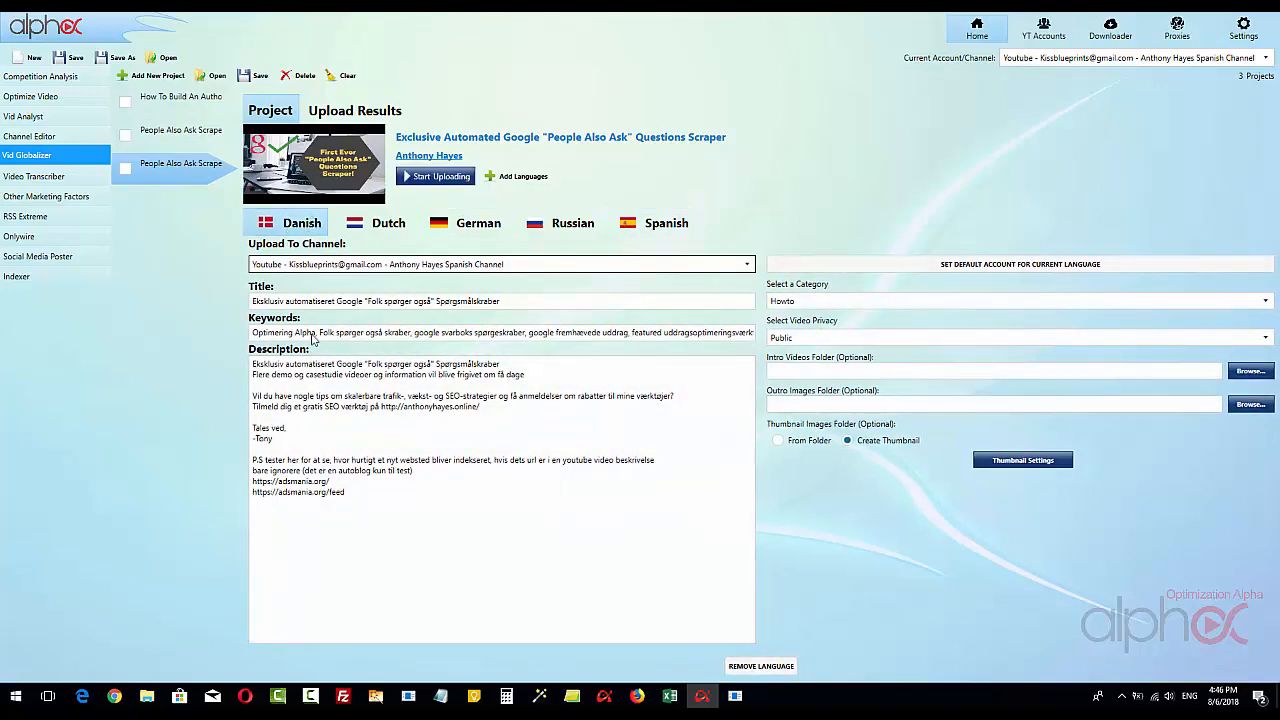
click(428, 180)
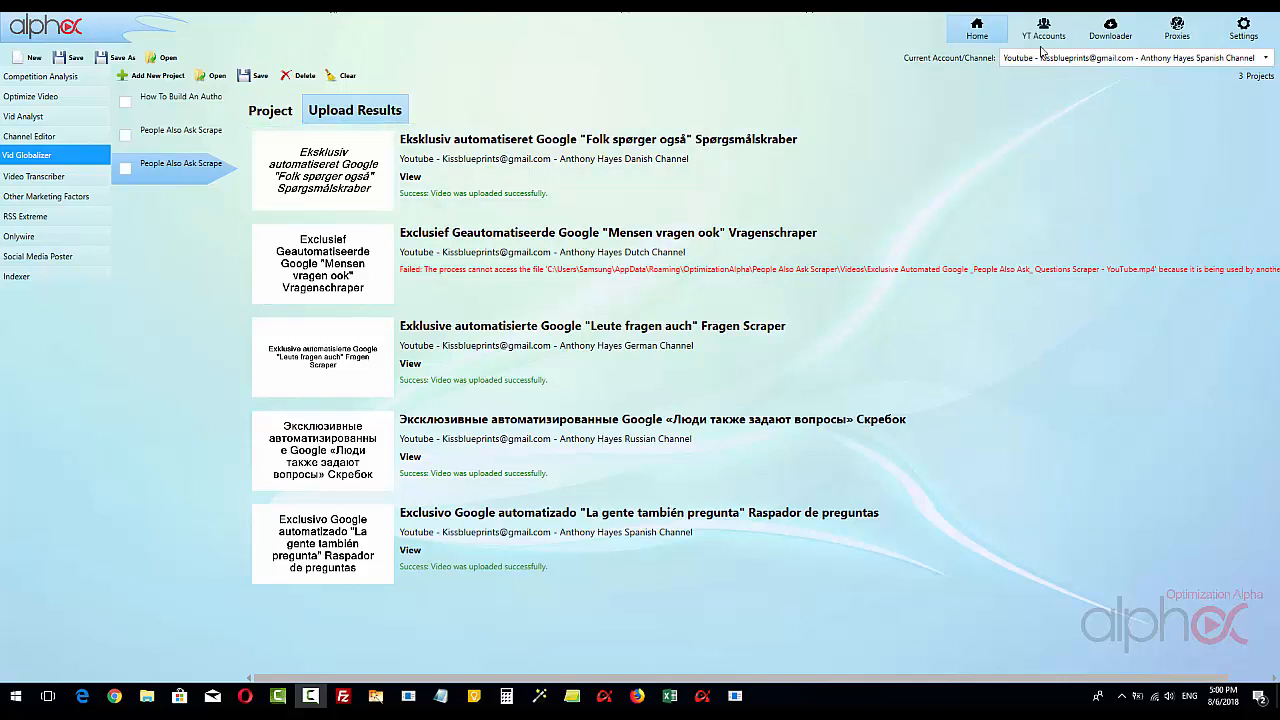
Step: Open the uploaded Danish video from the upload results and review its thumbnail, playback, translated title and description
click(410, 177)
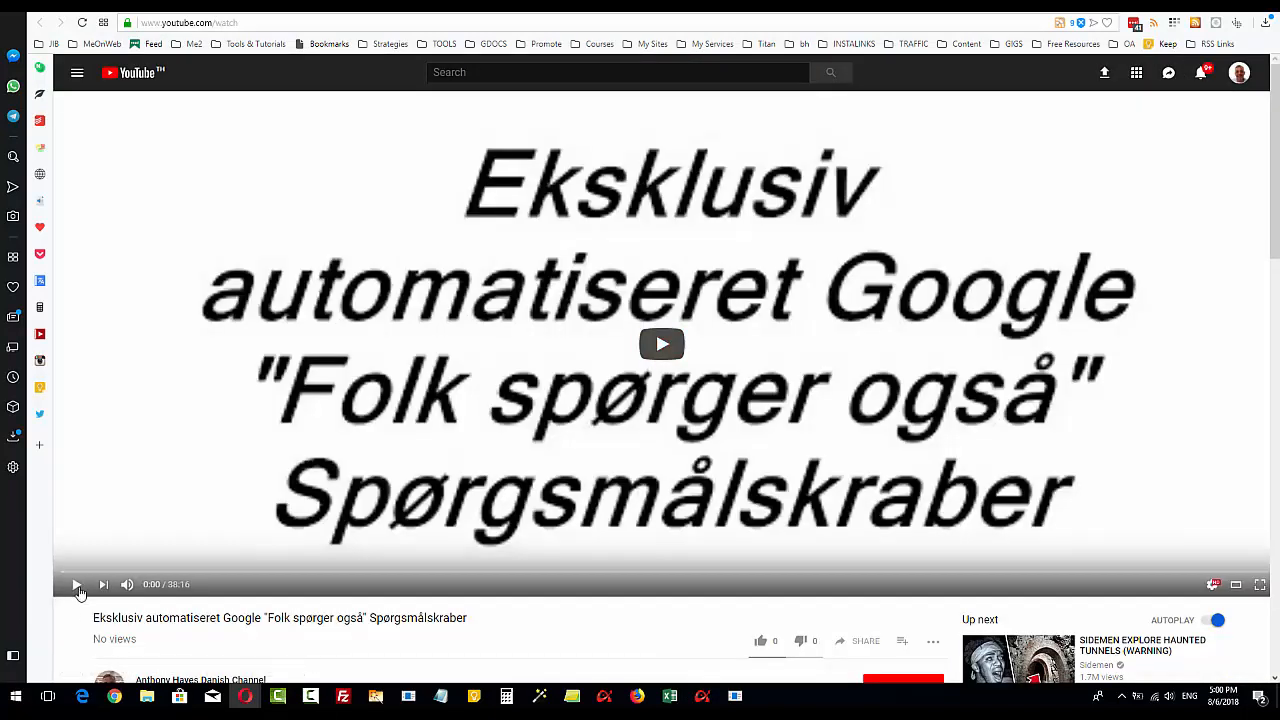
click(77, 586)
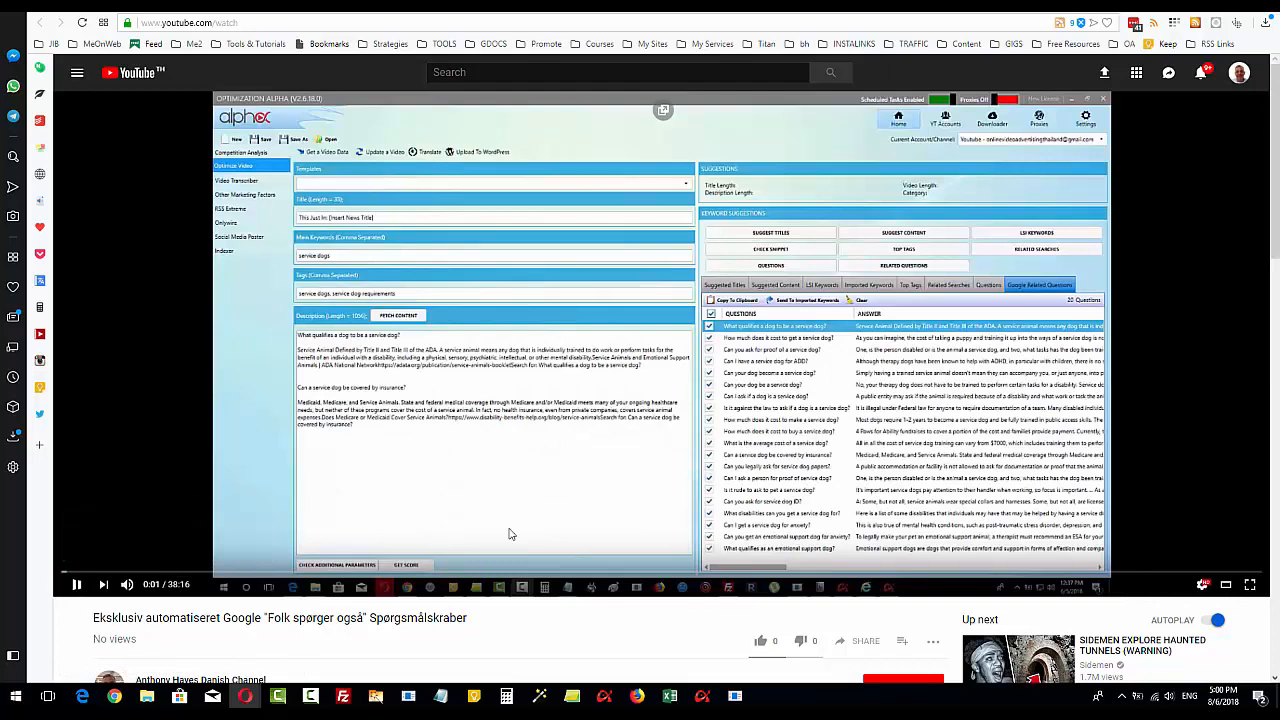
click(1200, 317)
scroll(1277, 235, down, 2)
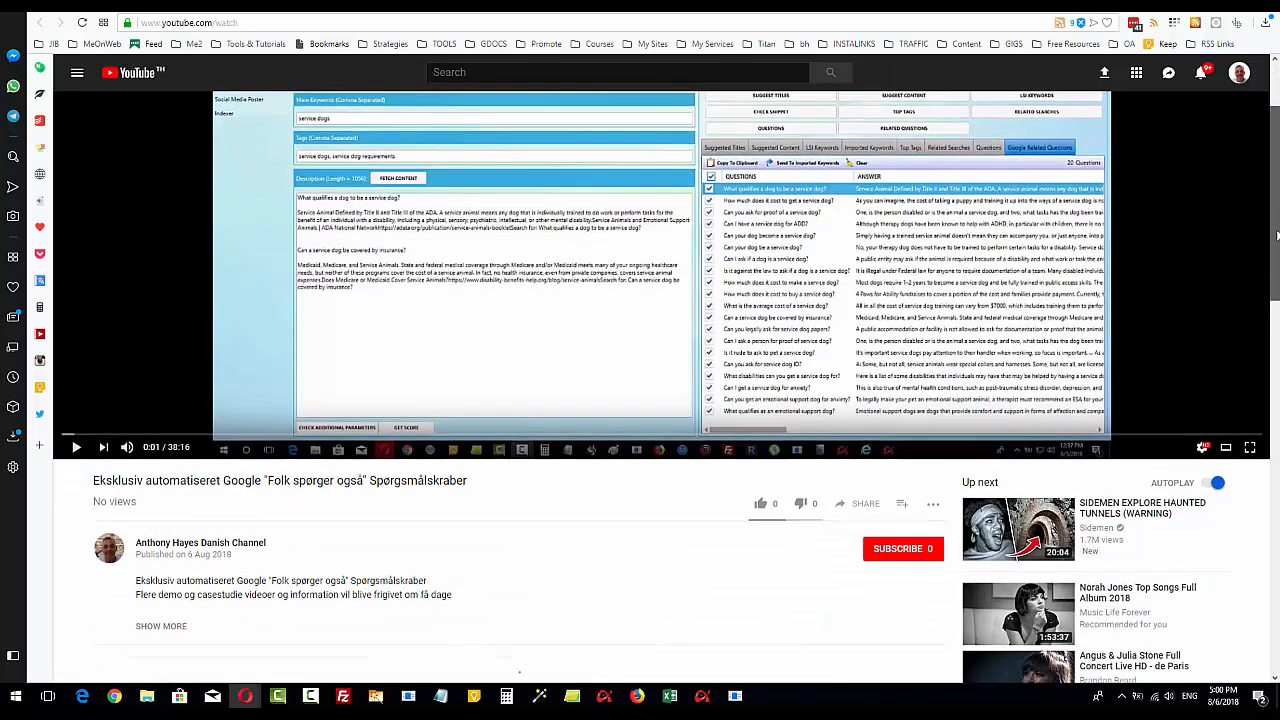
drag(1277, 235, 1268, 207)
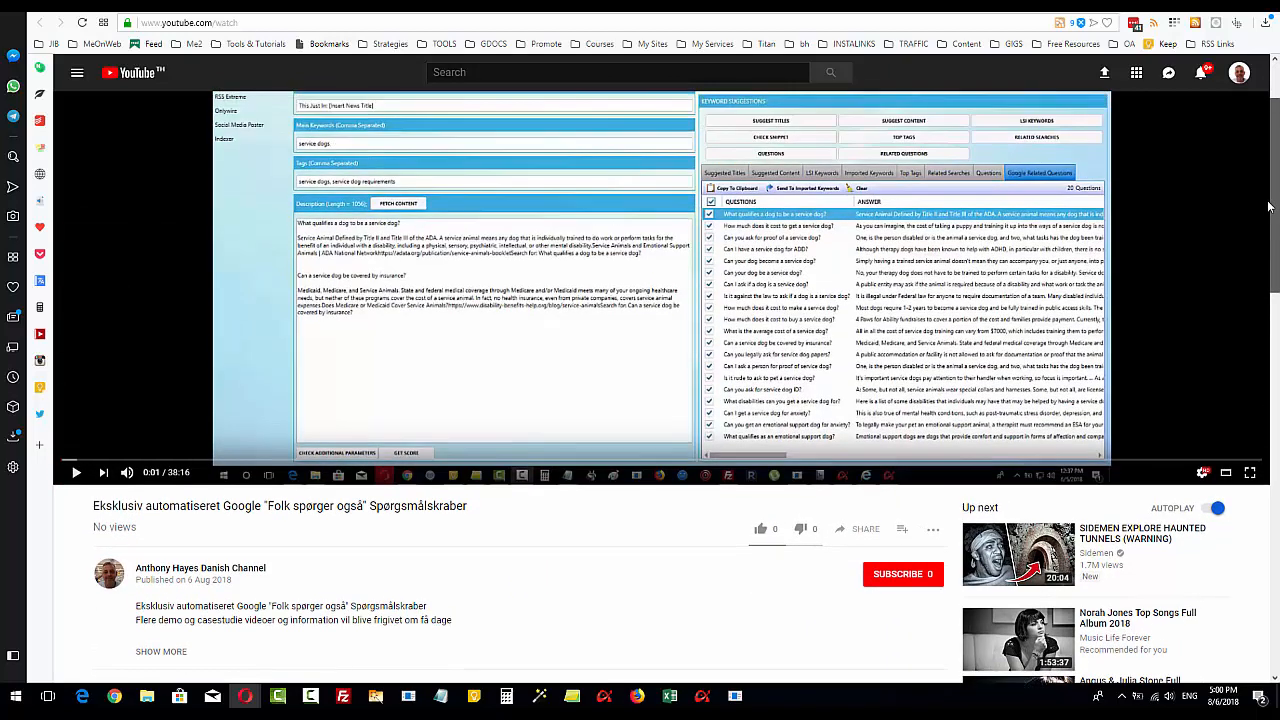
scroll(1268, 207, down, 4)
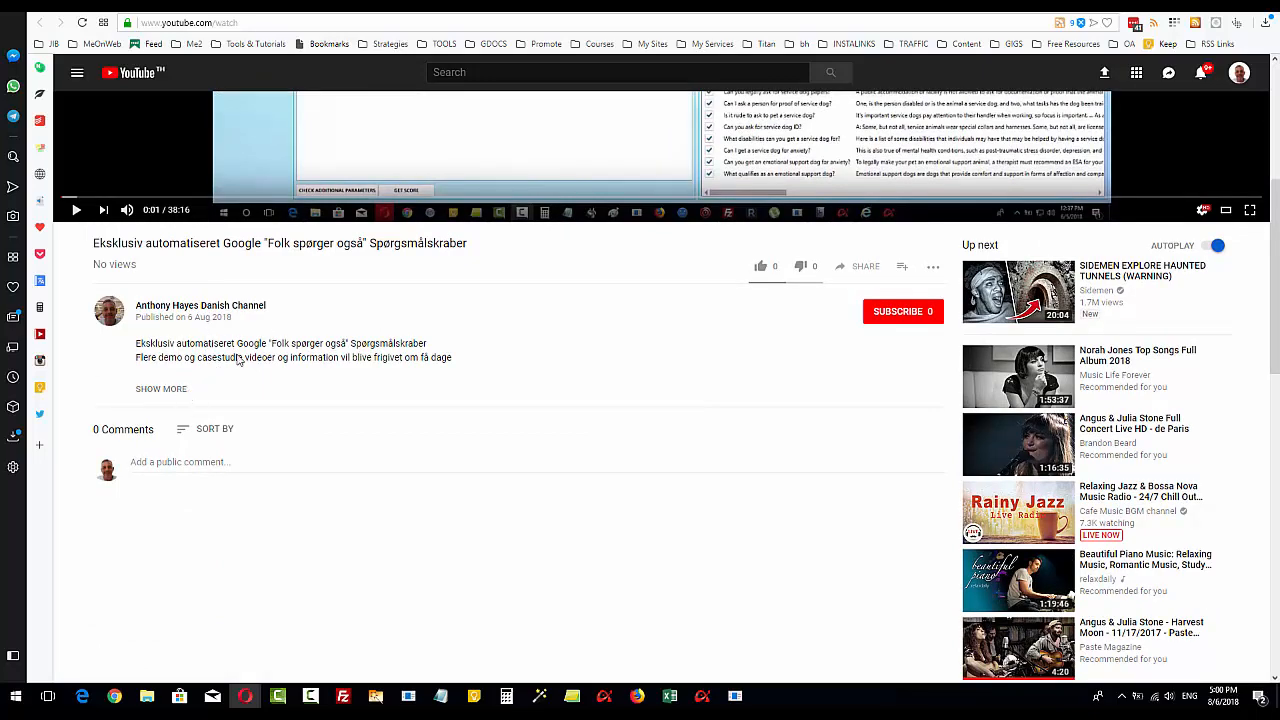
scroll(845, 405, up, 2)
scroll(848, 408, up, 2)
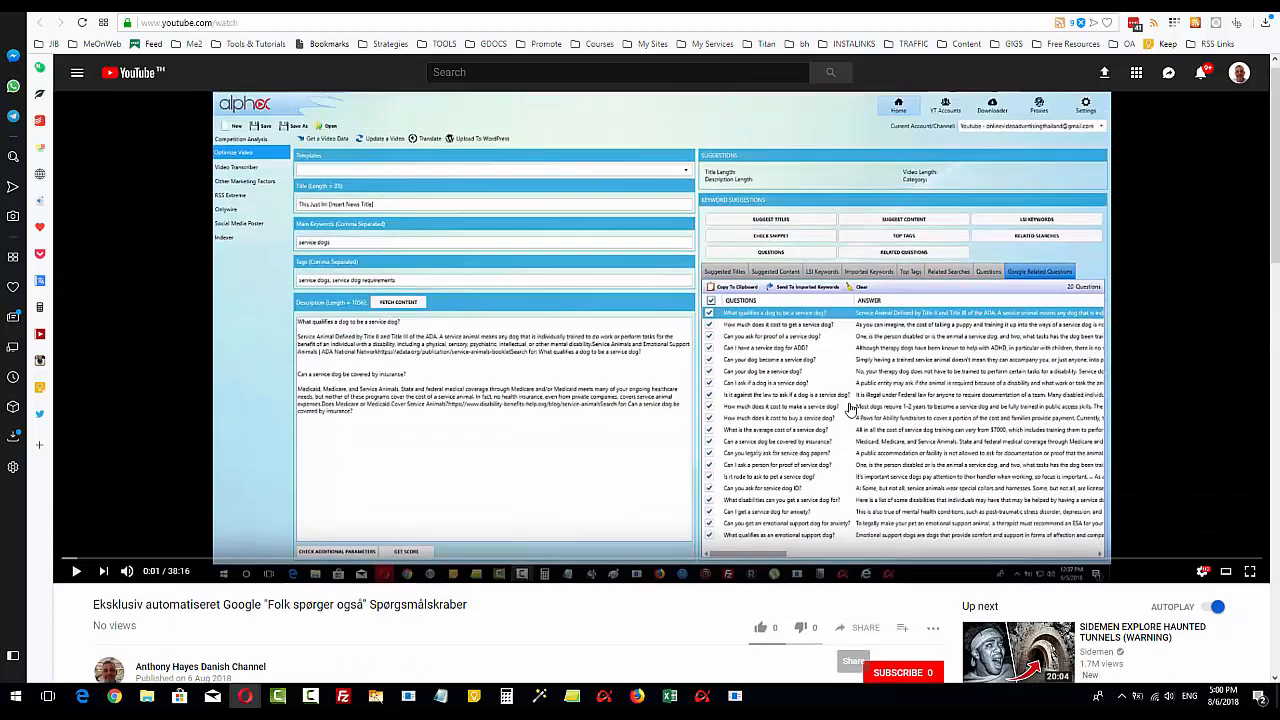
scroll(845, 408, down, 1)
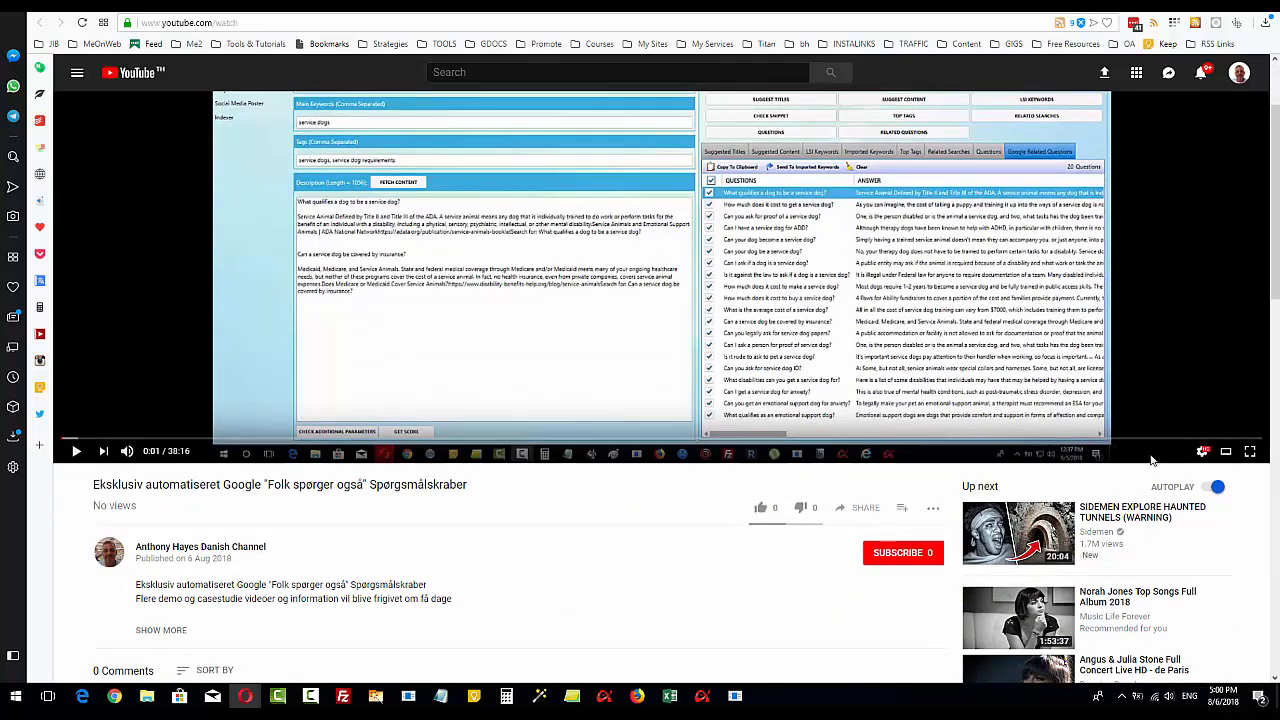
Step: Check the playback quality setting of the uploaded Danish video
click(1204, 452)
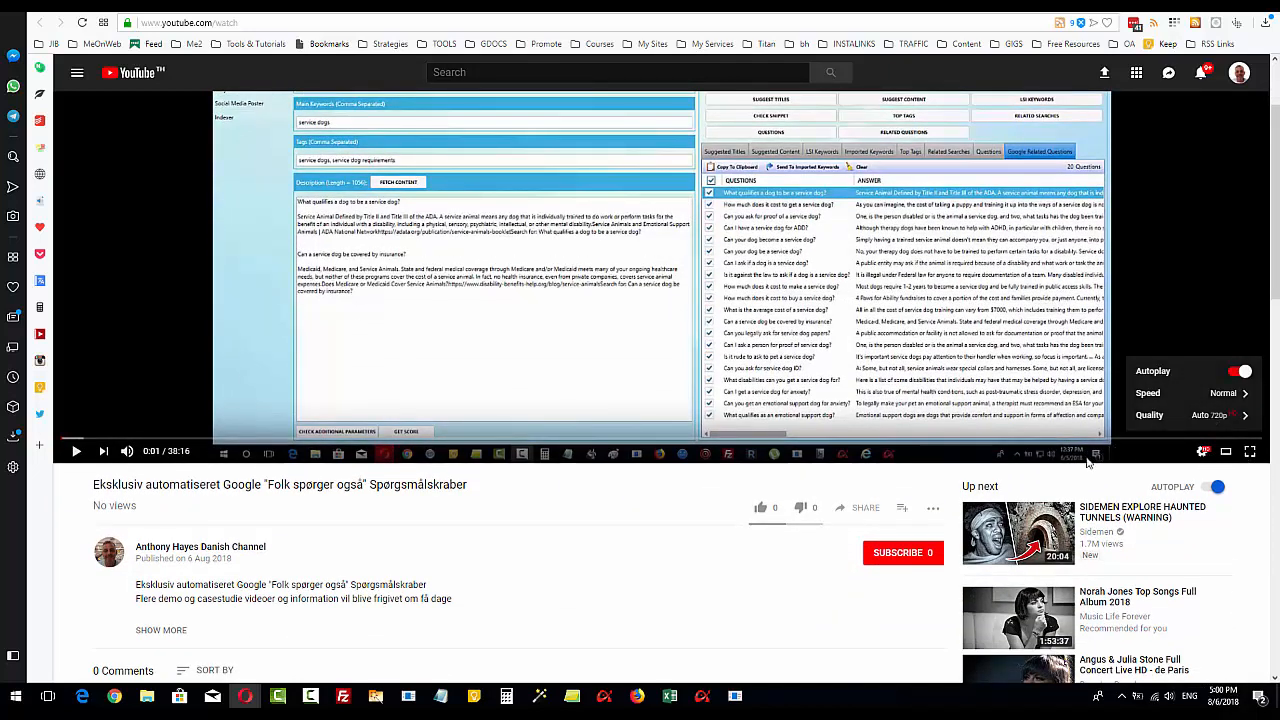
click(1263, 492)
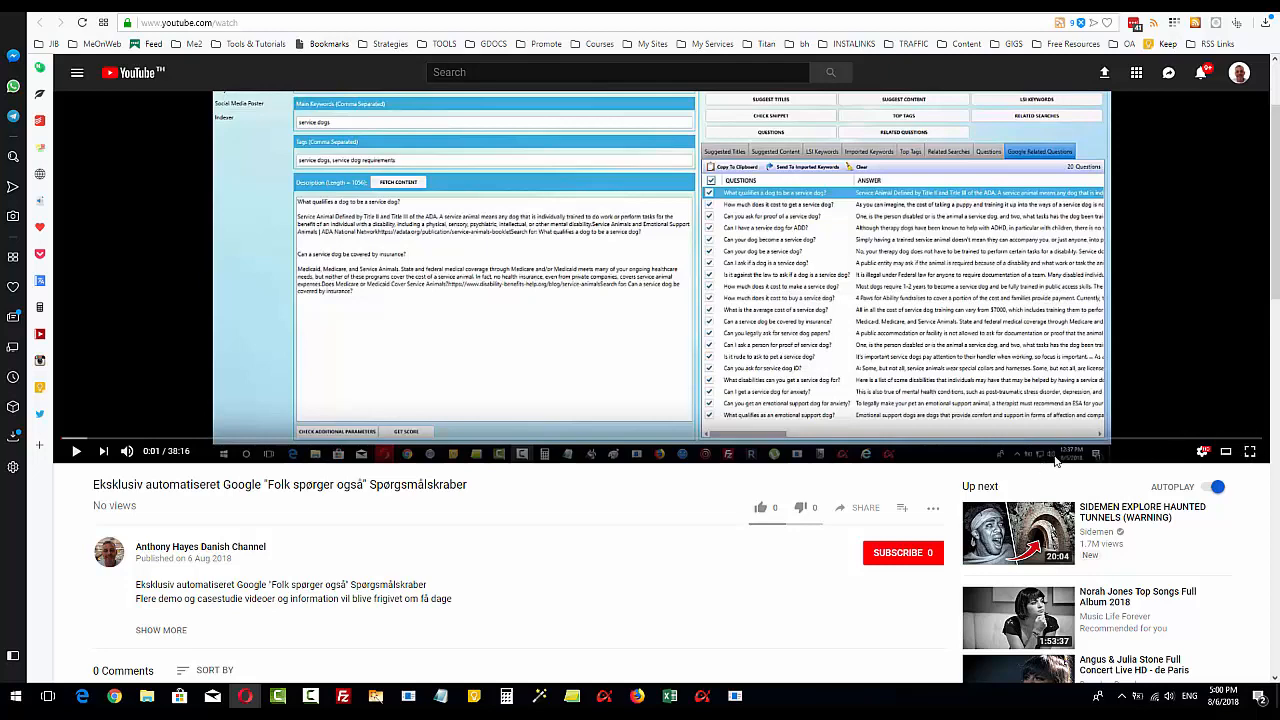
scroll(1055, 460, up, 2)
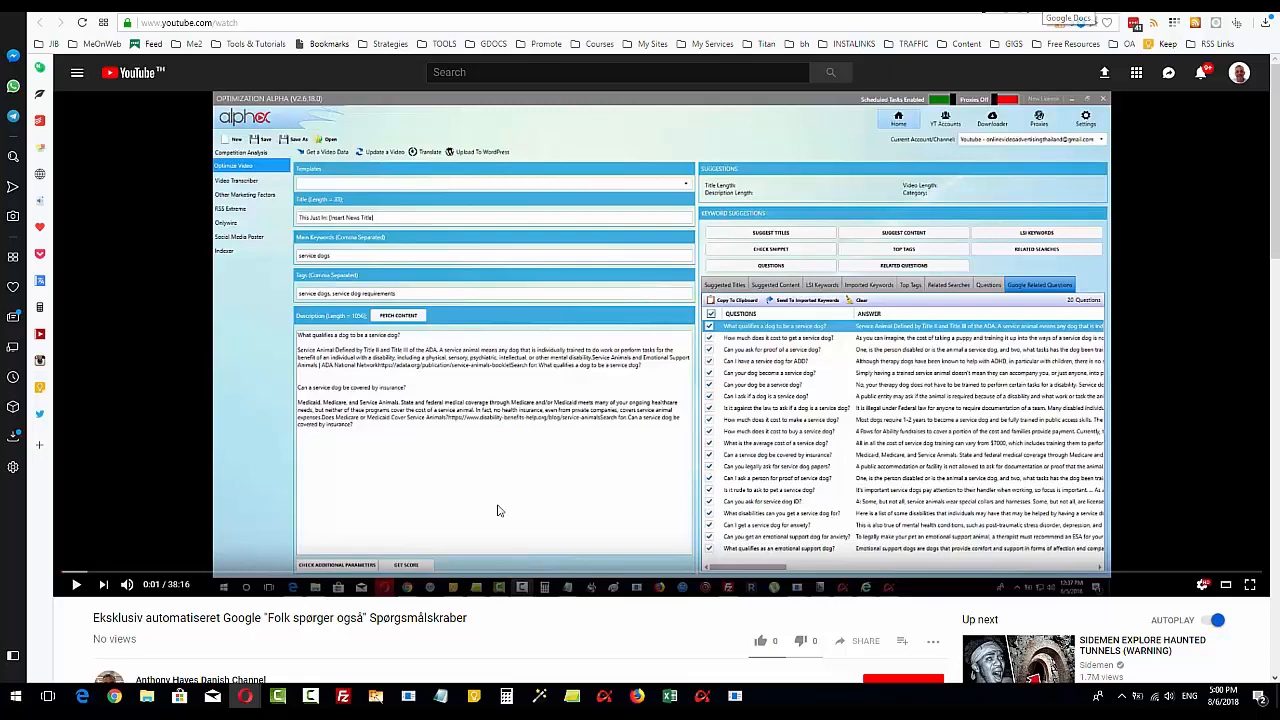
Step: Switch back to Optimization Alpha, open the uploaded German video from the upload results and pause its playback
mouse_move(708, 700)
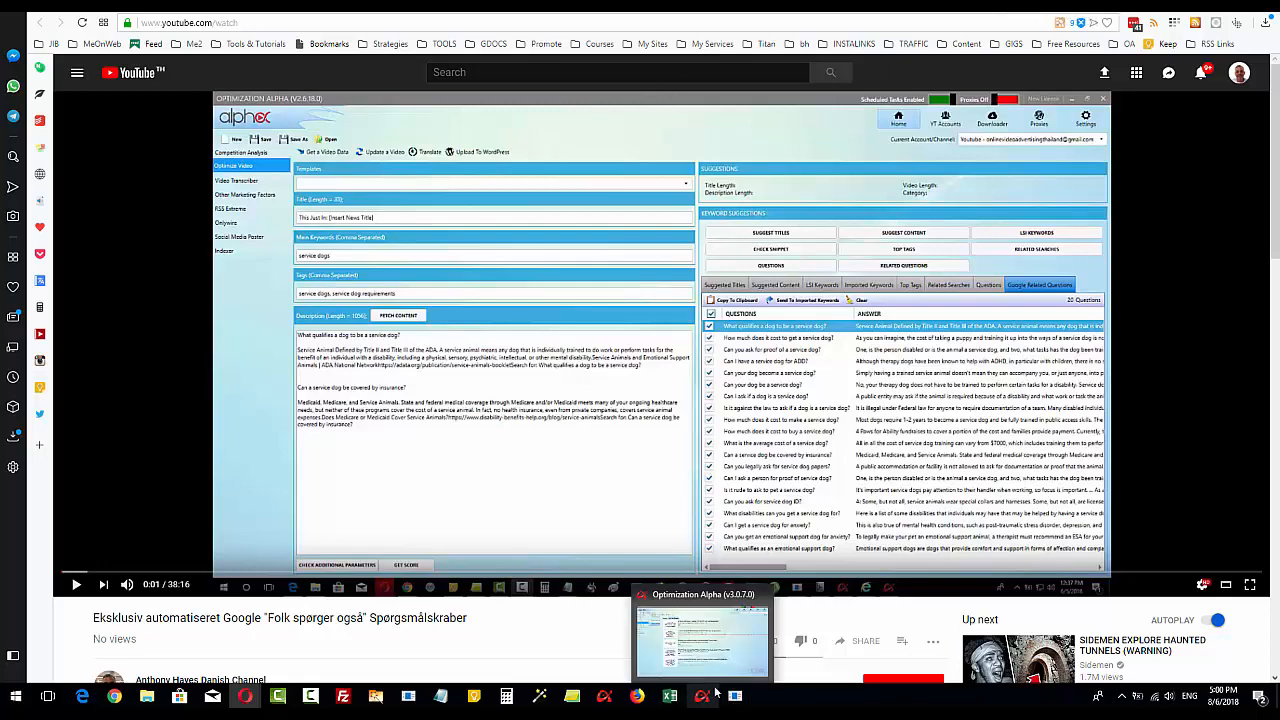
click(721, 652)
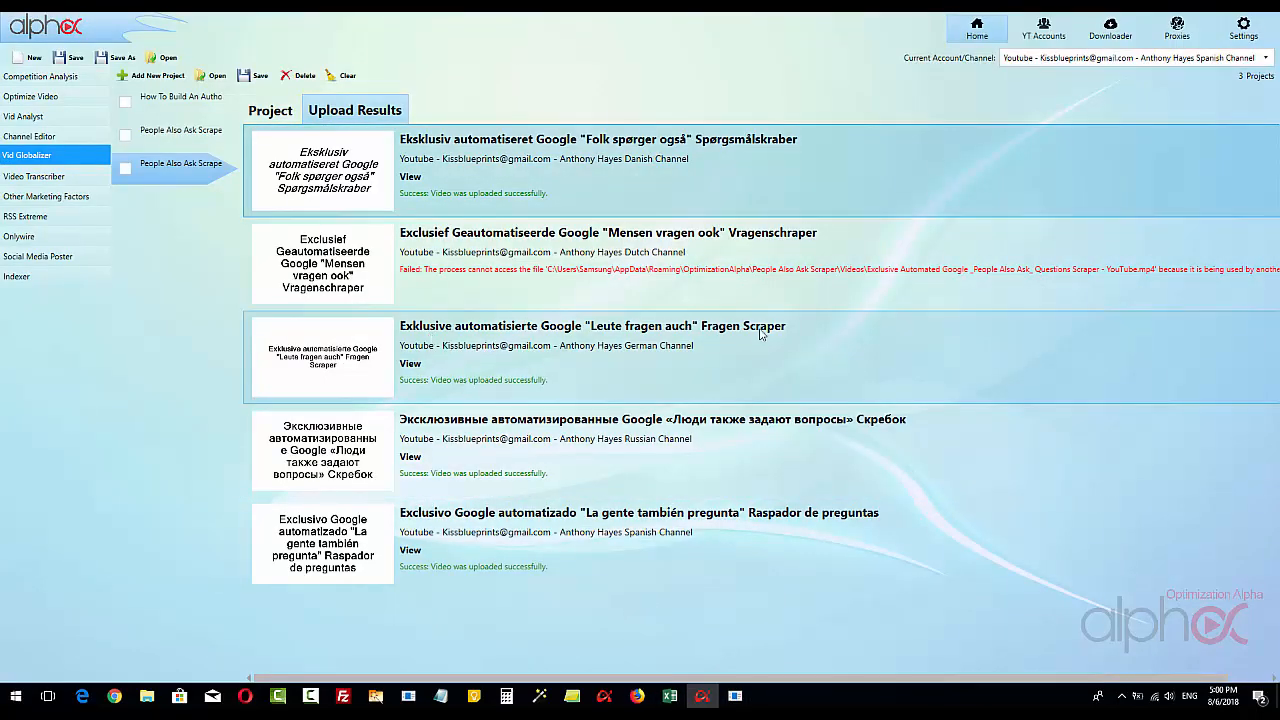
click(411, 370)
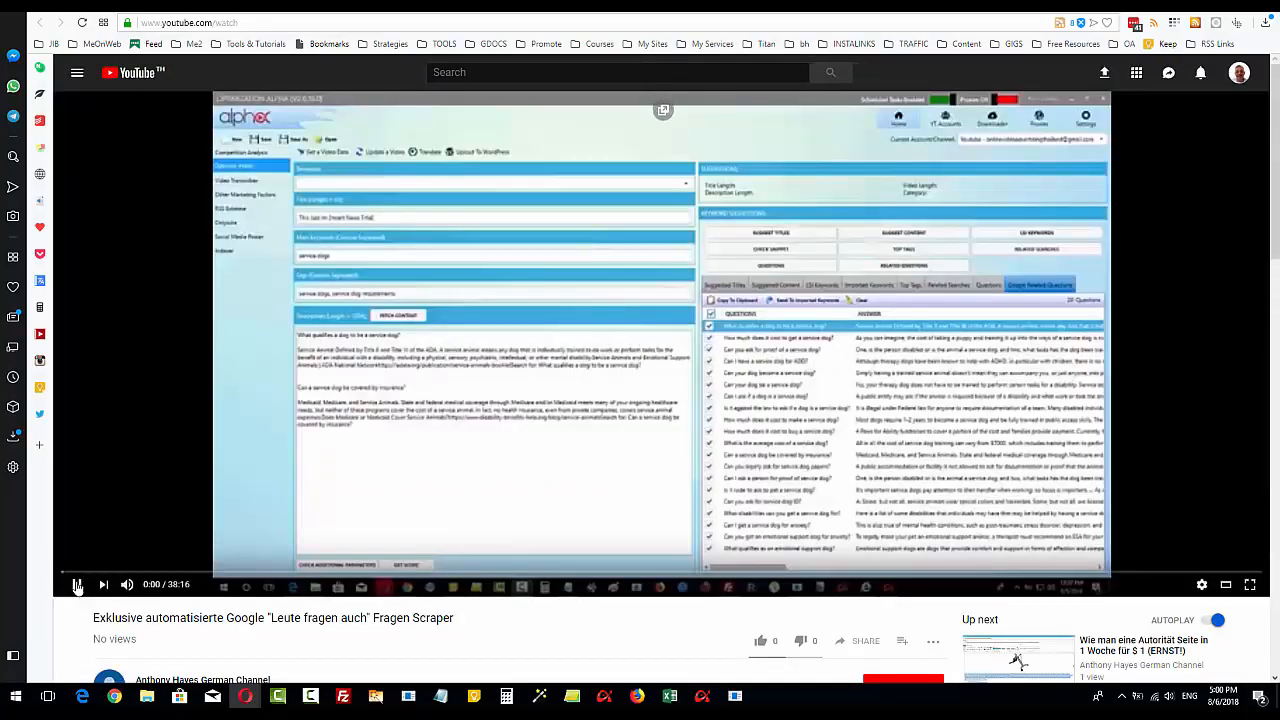
click(79, 586)
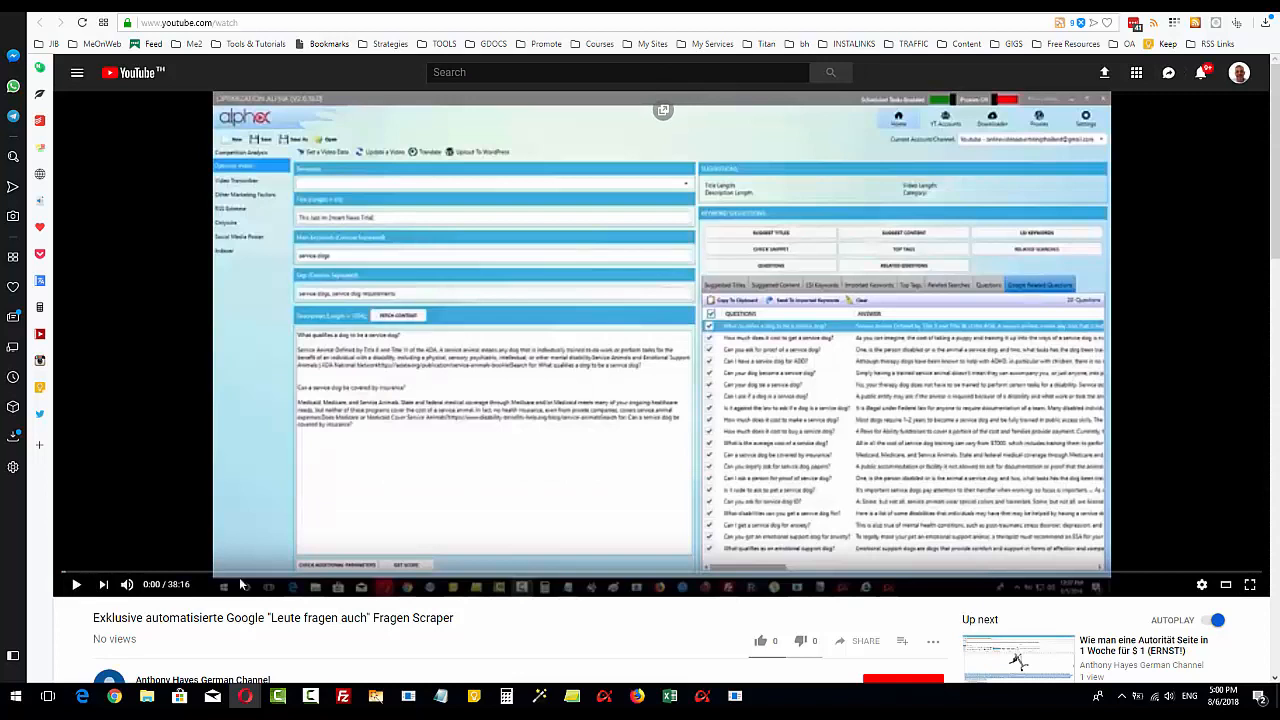
Step: Check the German video's playback quality setting along with its channel and translated description
click(1203, 584)
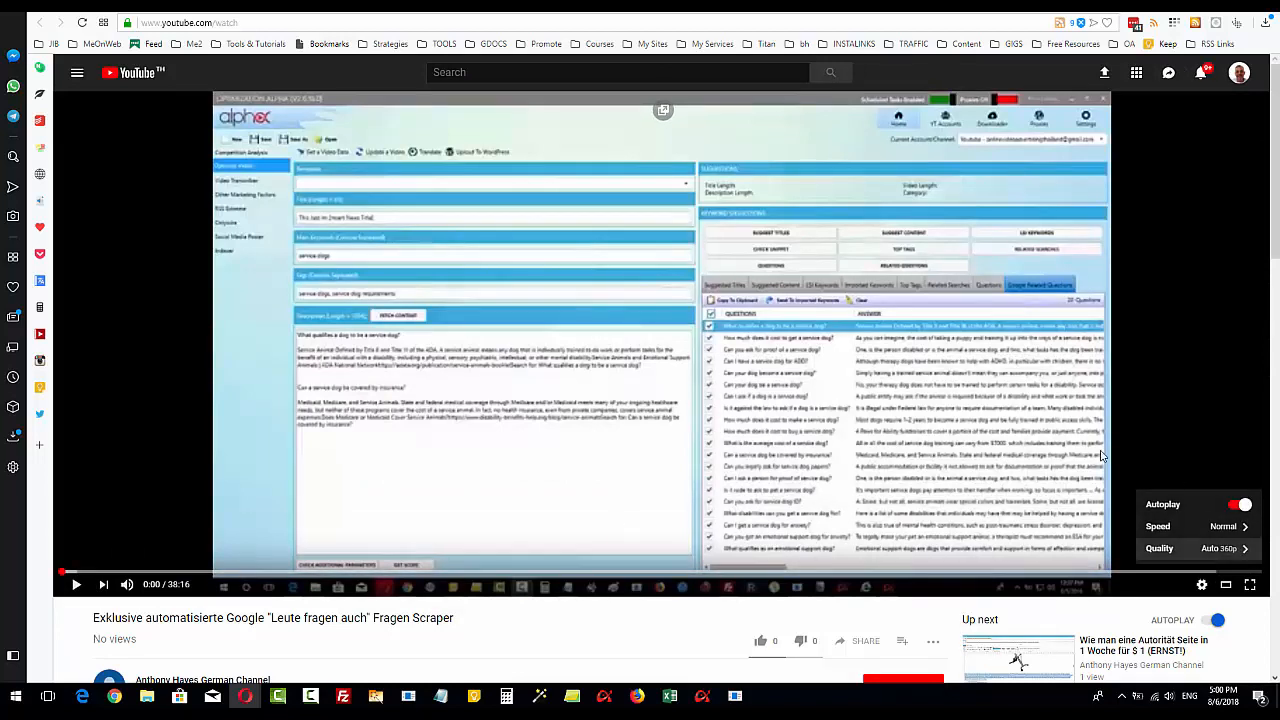
scroll(1120, 465, down, 2)
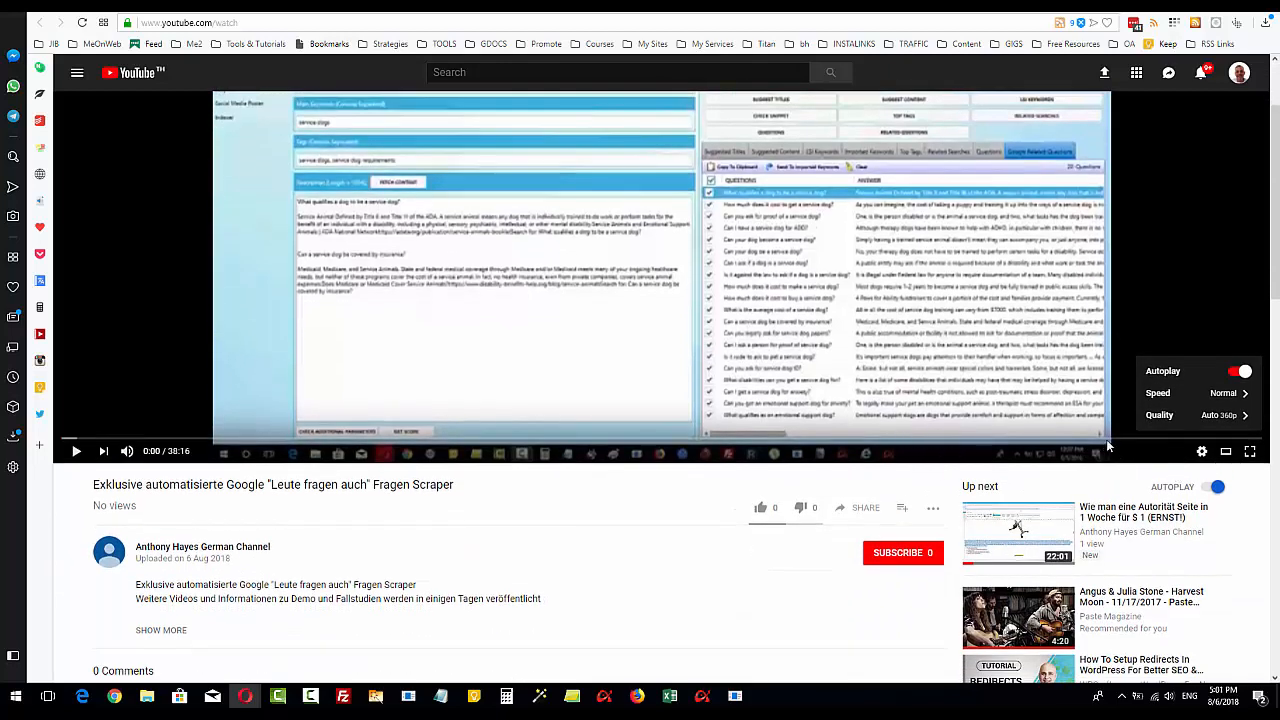
click(1202, 452)
click(1203, 453)
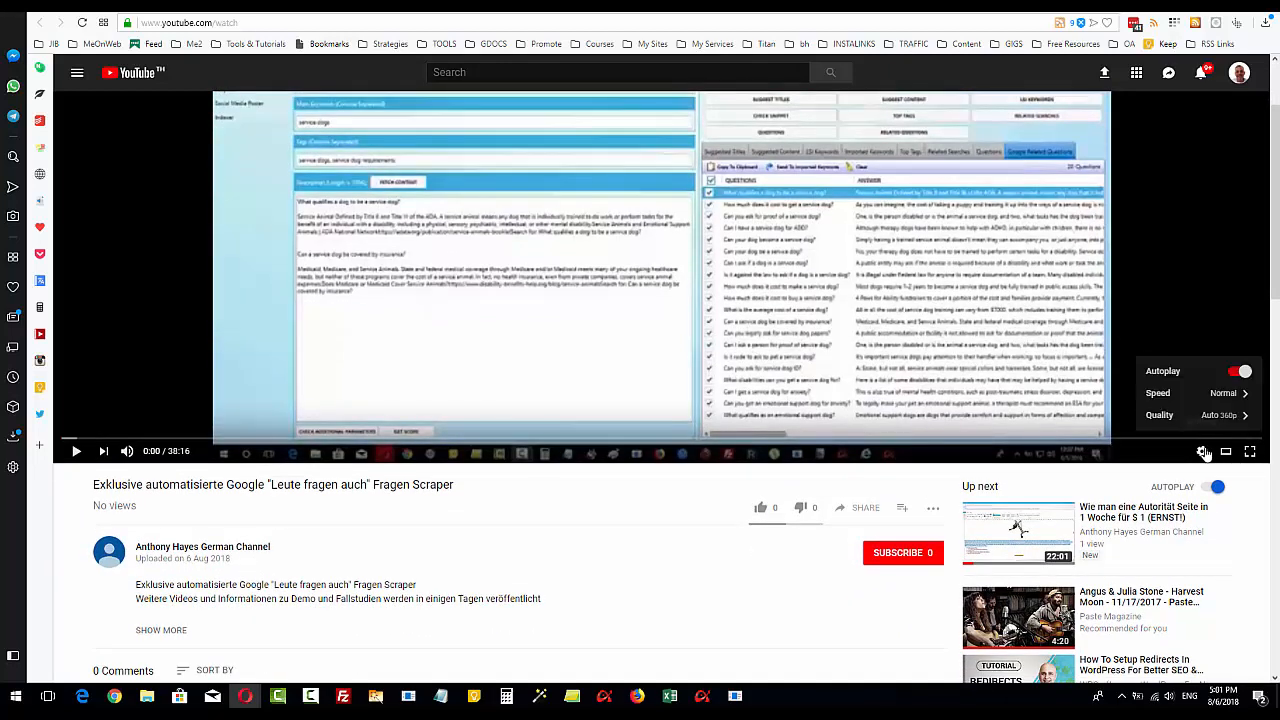
click(1205, 453)
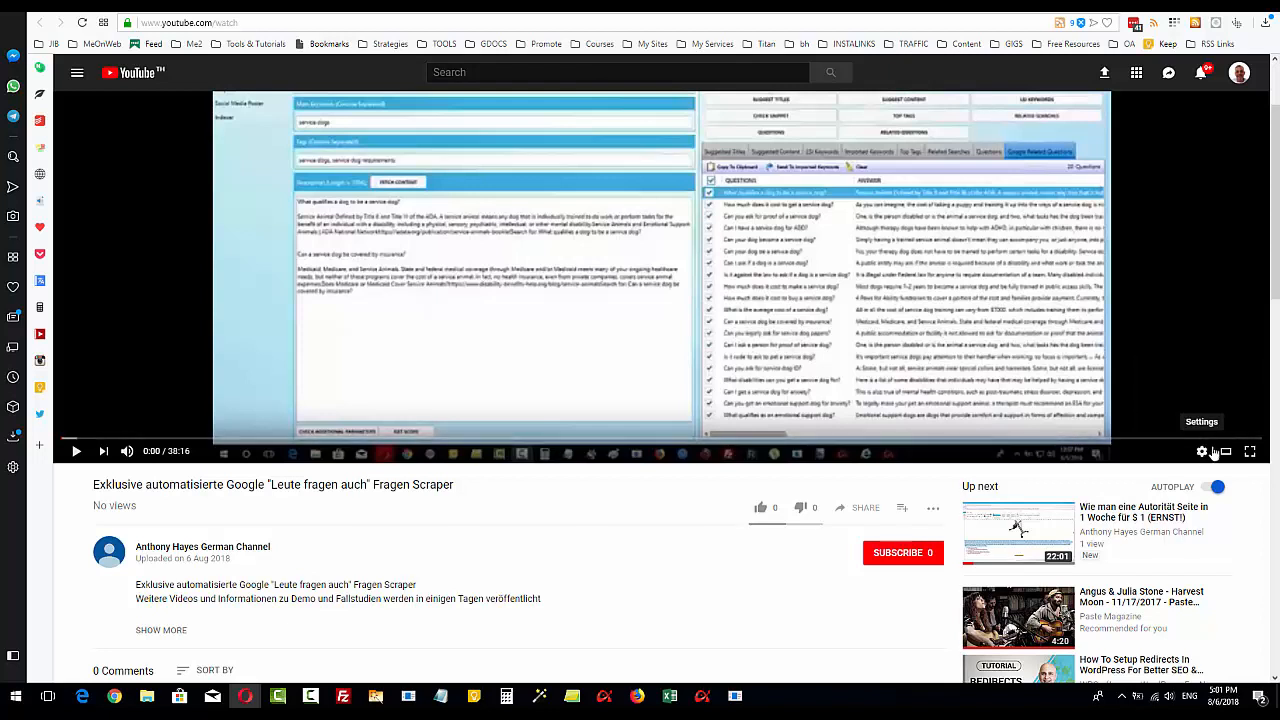
Step: Switch to Optimization Alpha, open the uploaded Russian video from the upload results, pause its playback and check its channel and translated description
mouse_move(245, 695)
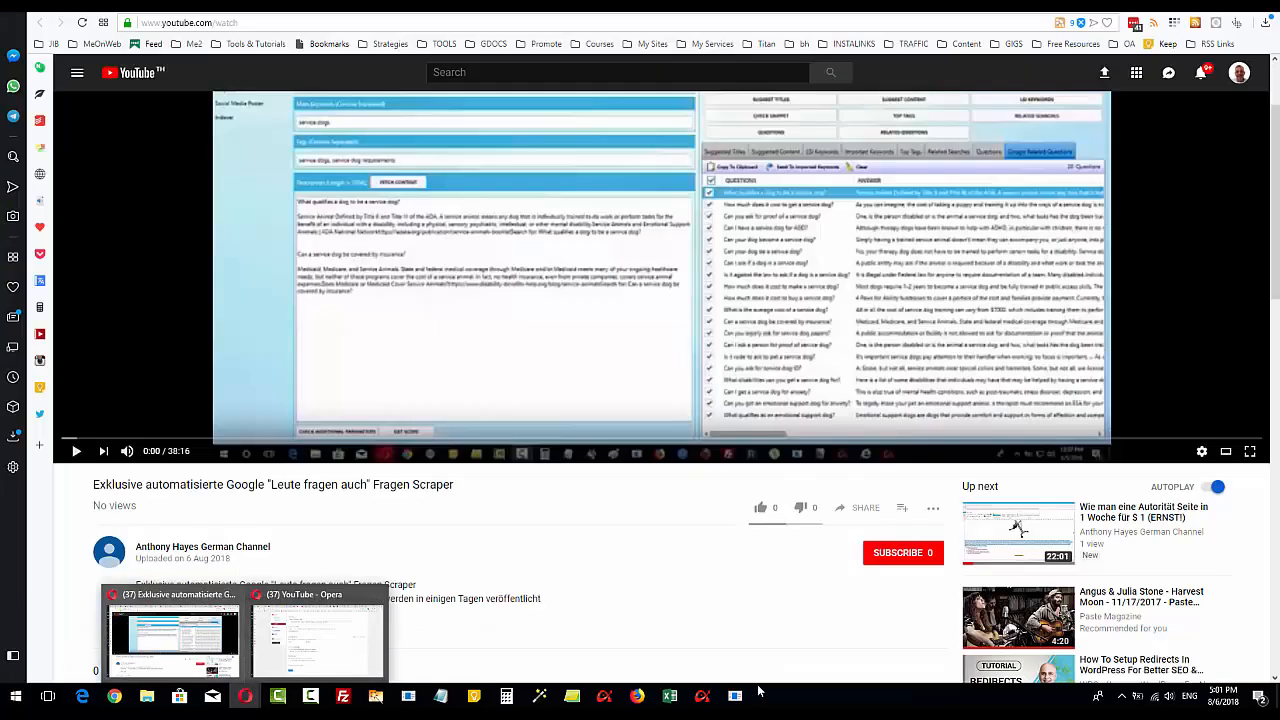
click(702, 695)
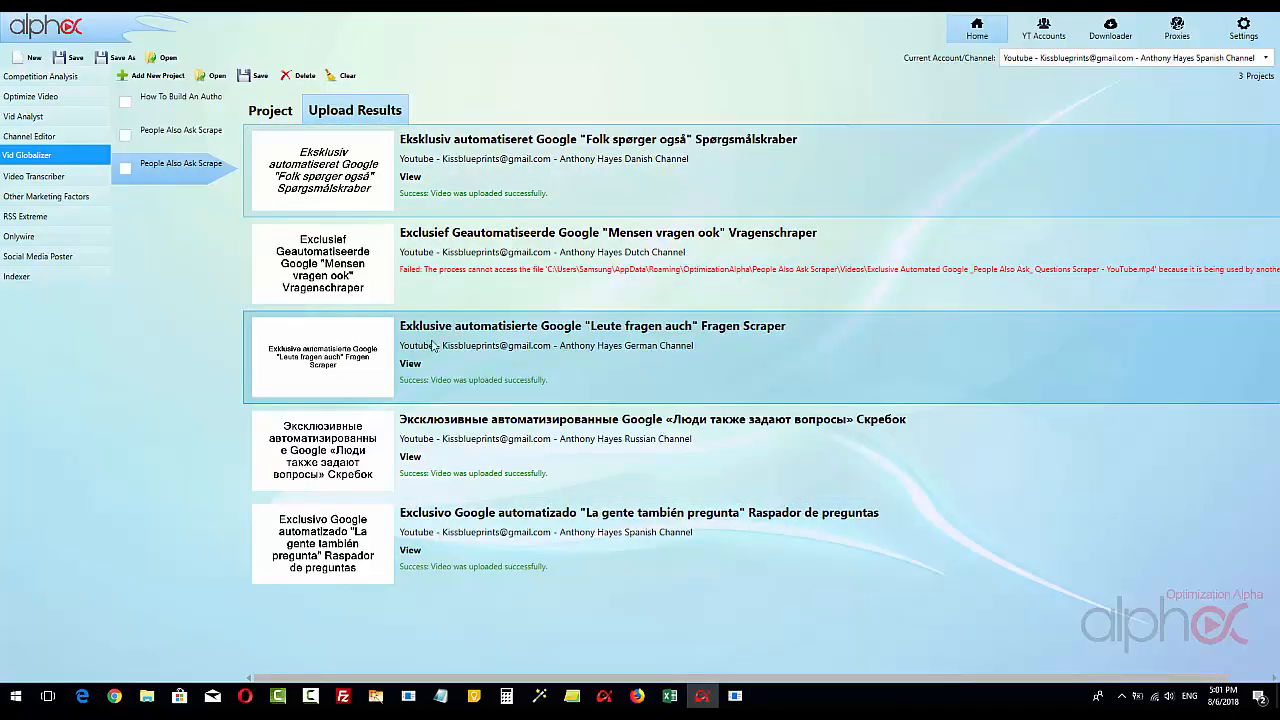
click(410, 460)
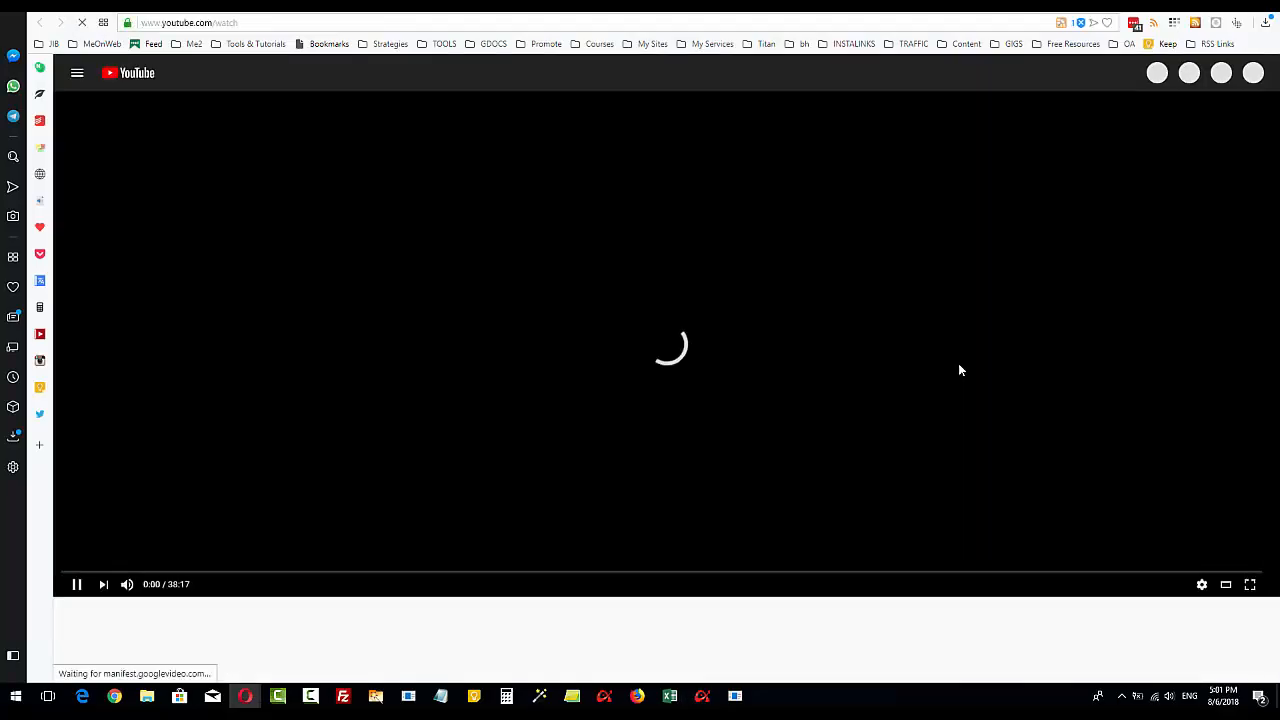
click(76, 584)
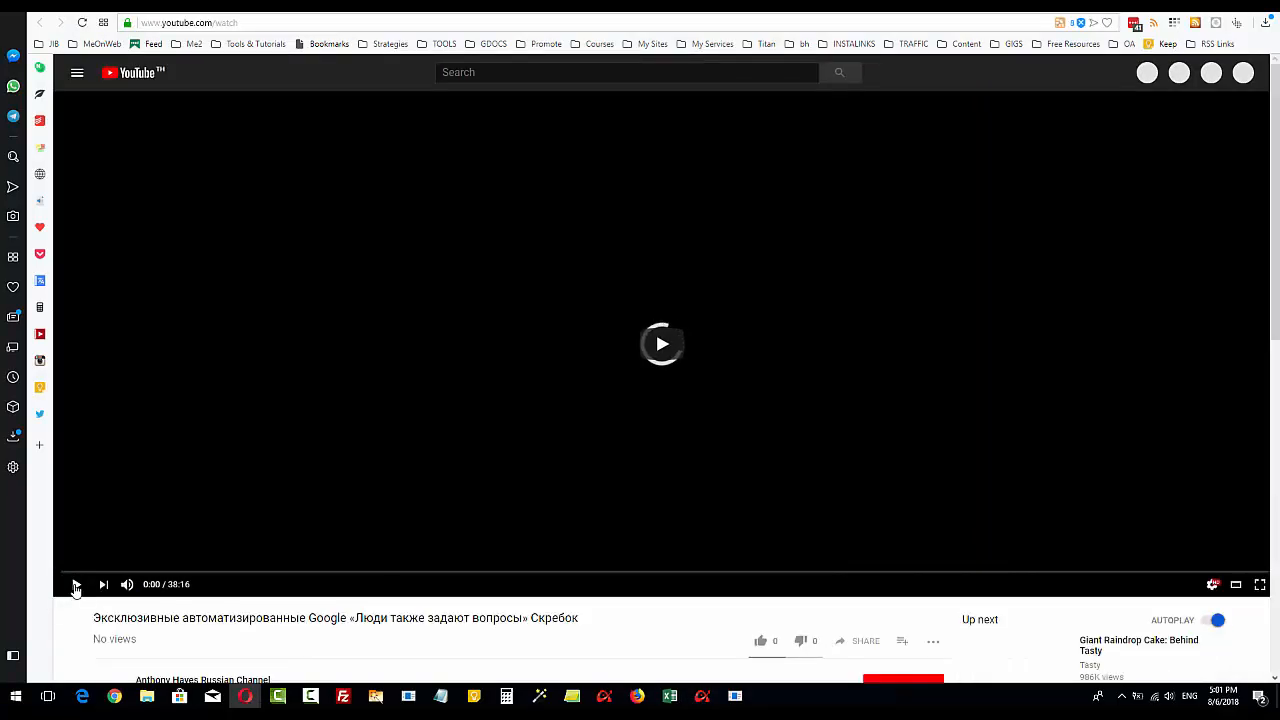
scroll(893, 498, down, 1)
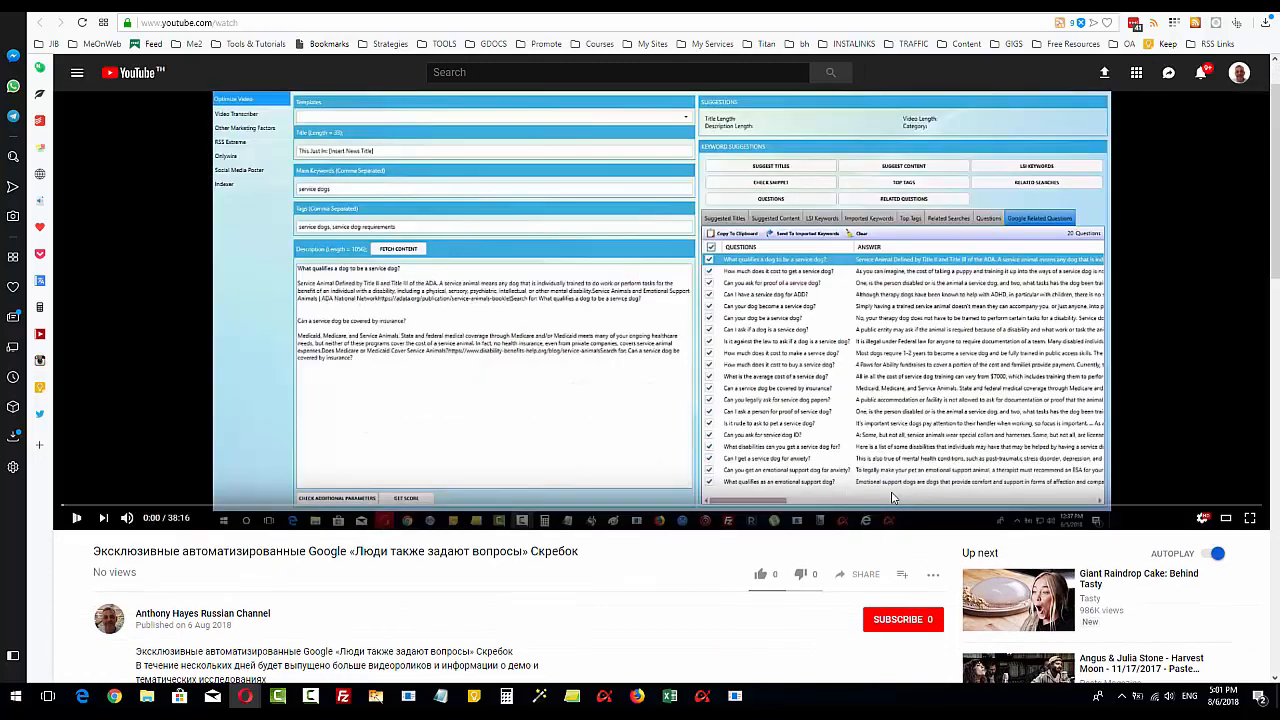
scroll(893, 498, down, 1)
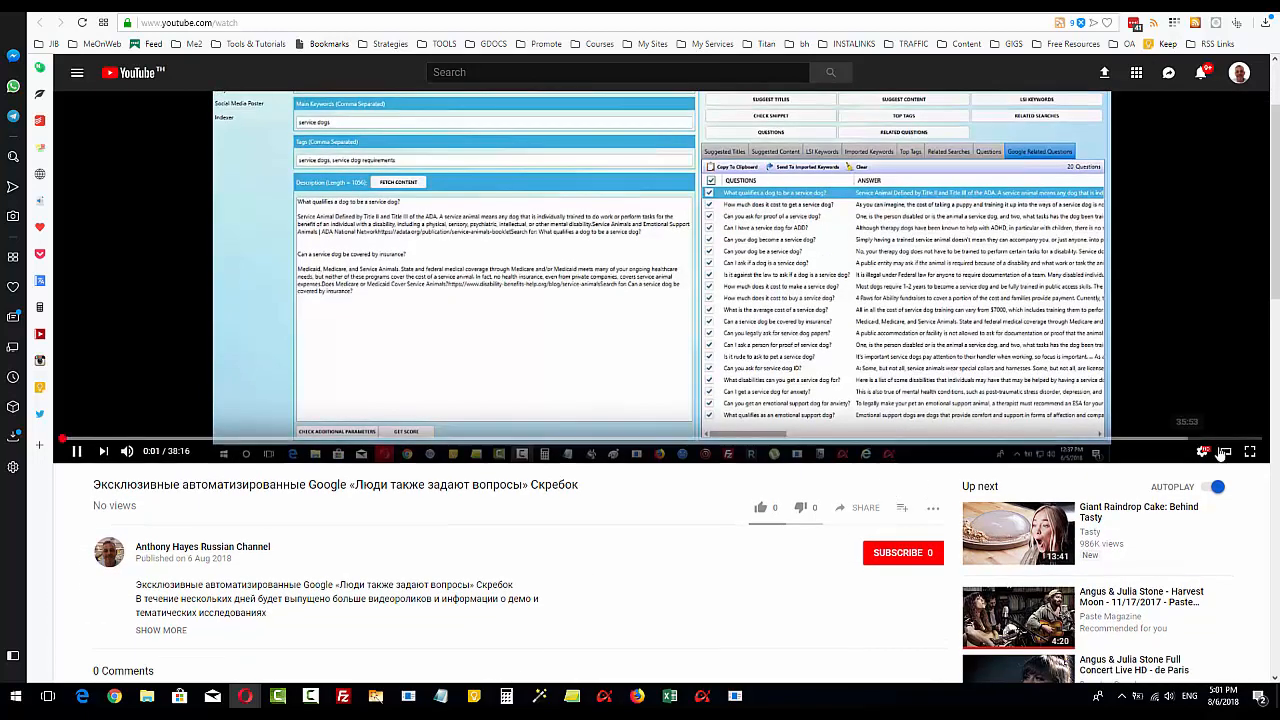
click(76, 451)
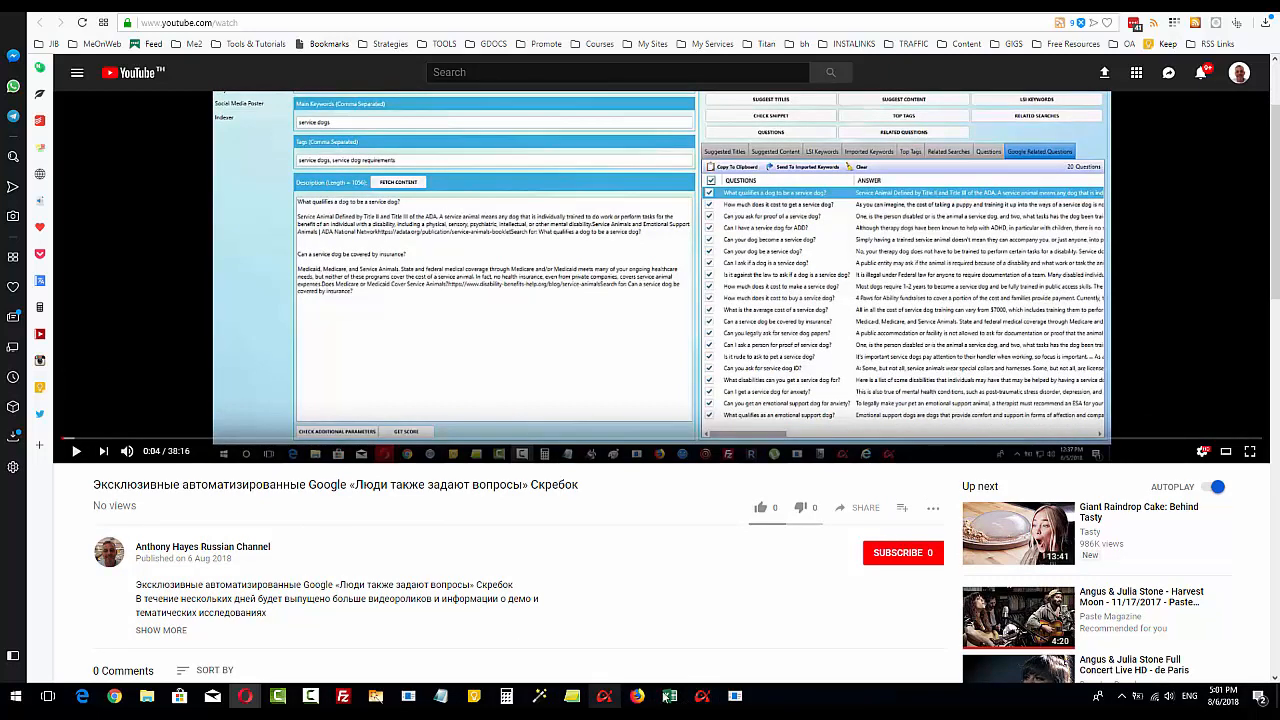
Step: Return to Optimization Alpha, open the uploaded Spanish video from the upload results, pause it and review its translated title and description
click(703, 693)
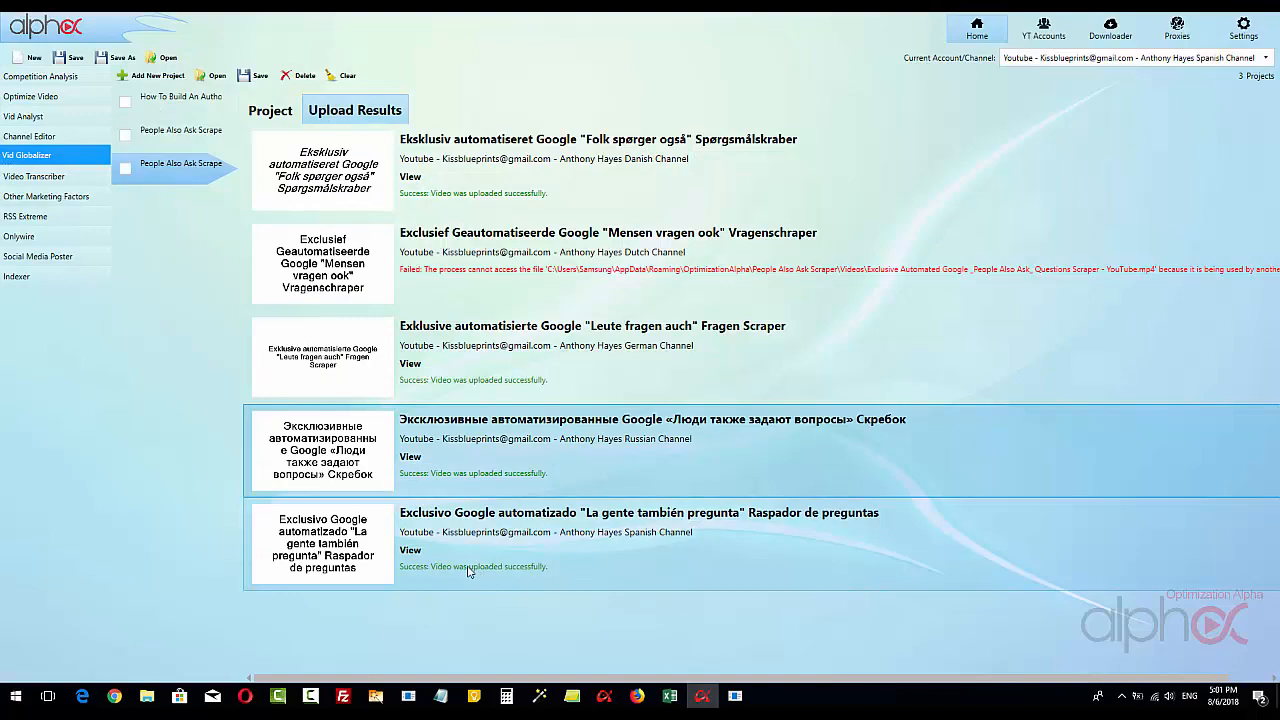
click(412, 551)
click(412, 551)
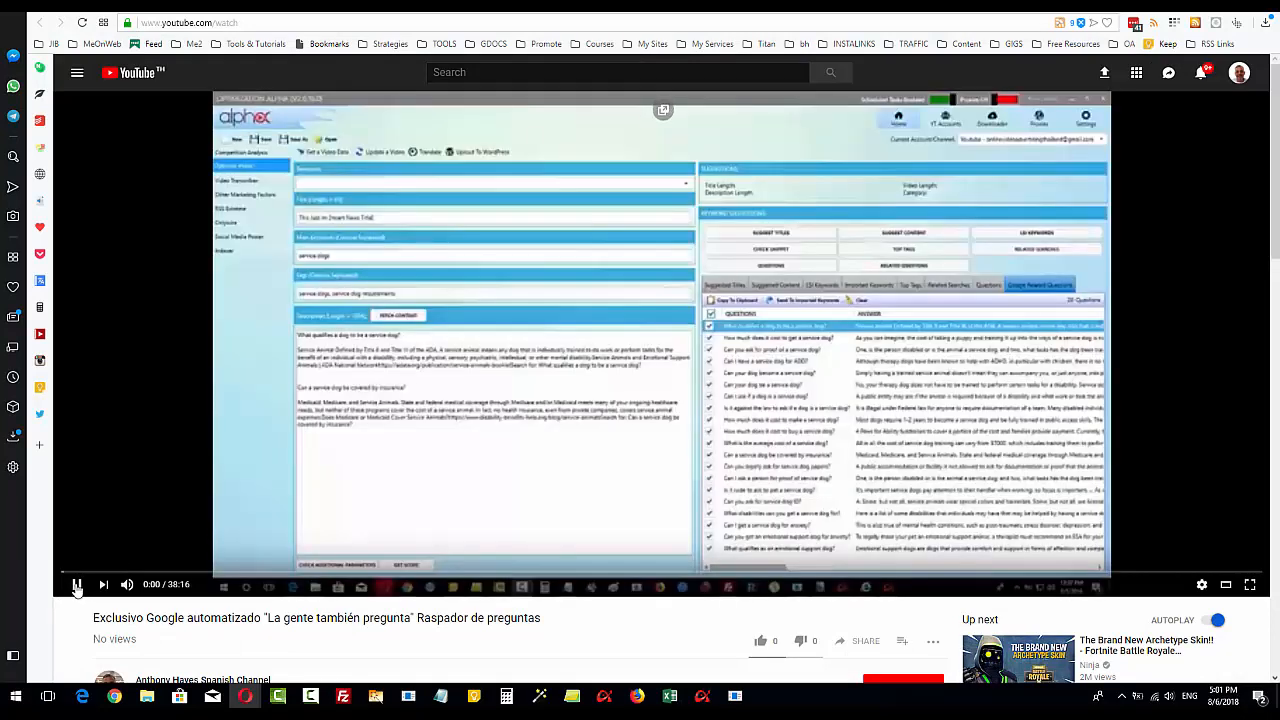
click(76, 588)
scroll(771, 572, down, 2)
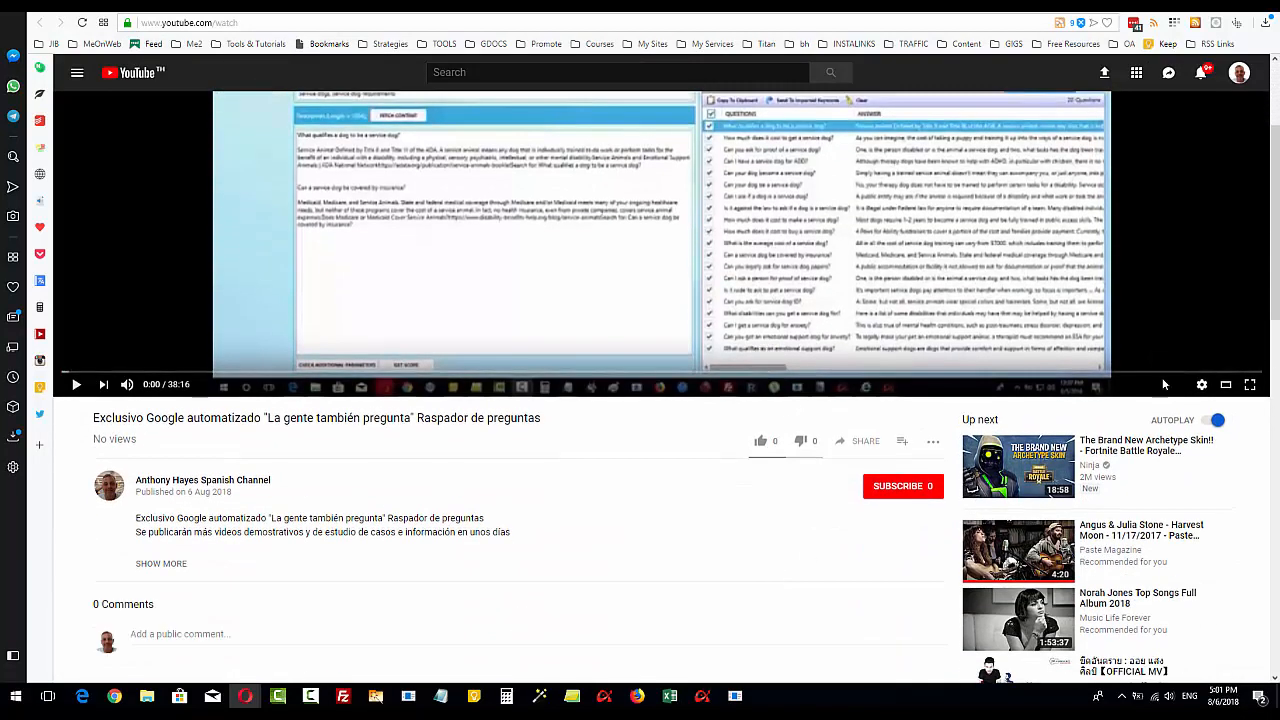
Step: Check the Spanish video's playback quality setting and look over the rest of its watch page
click(1202, 386)
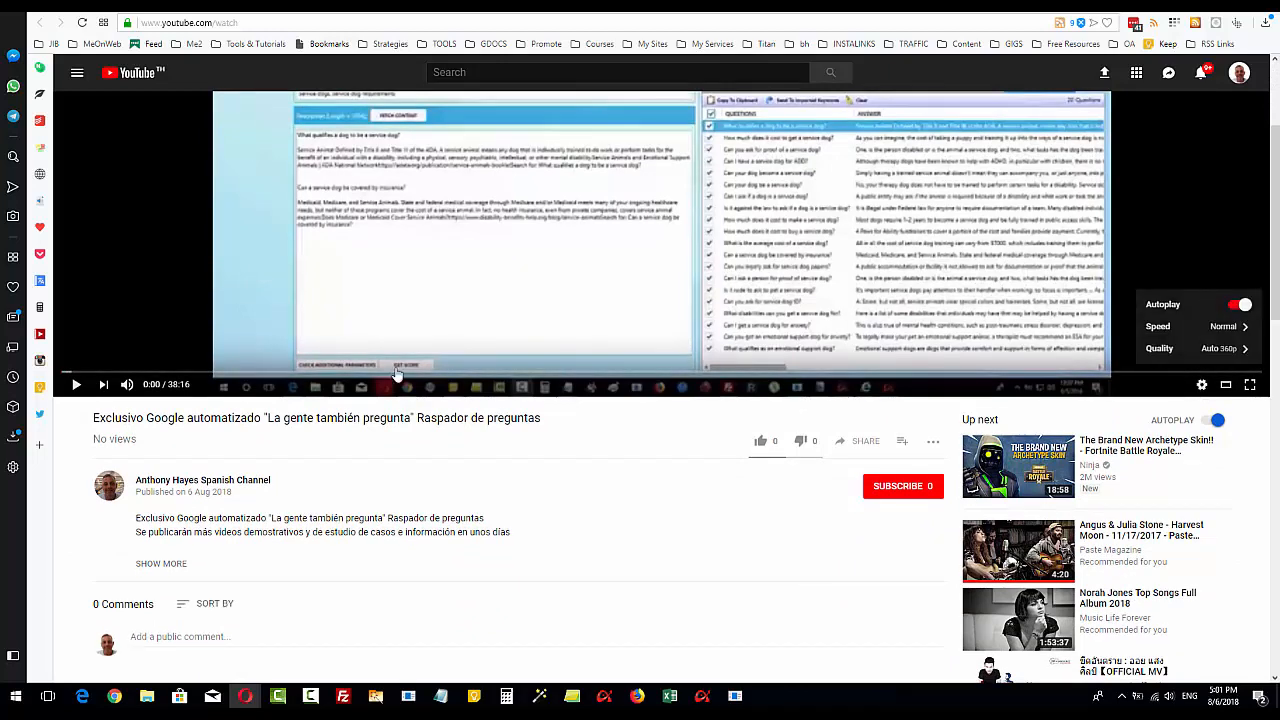
scroll(560, 502, up, 1)
scroll(560, 502, up, 2)
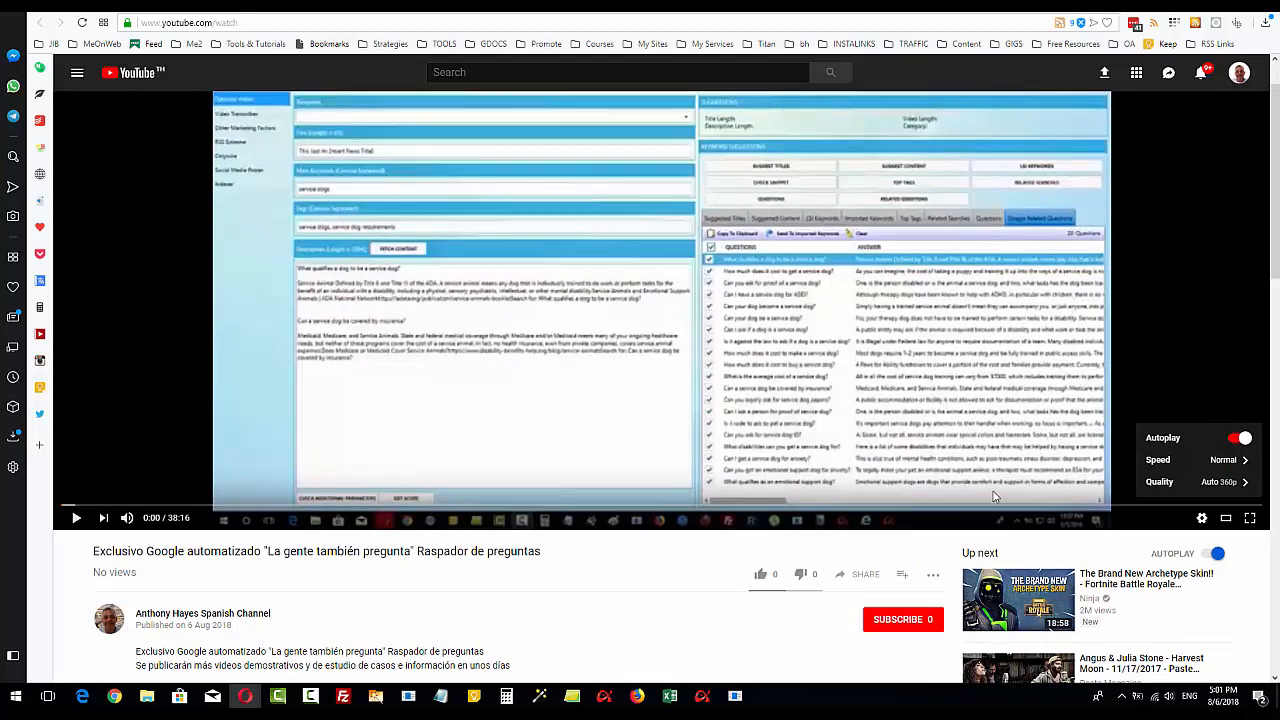
scroll(563, 614, down, 2)
scroll(562, 612, down, 3)
scroll(556, 608, up, 5)
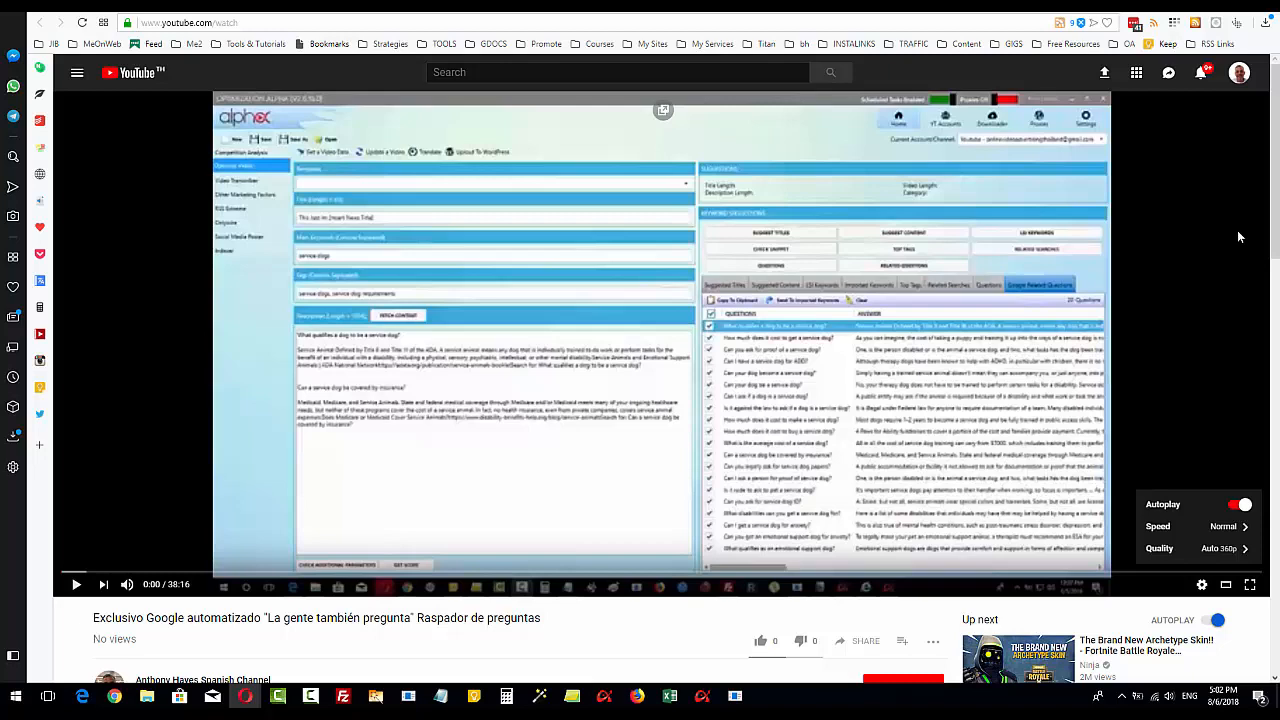
scroll(1234, 349, down, 3)
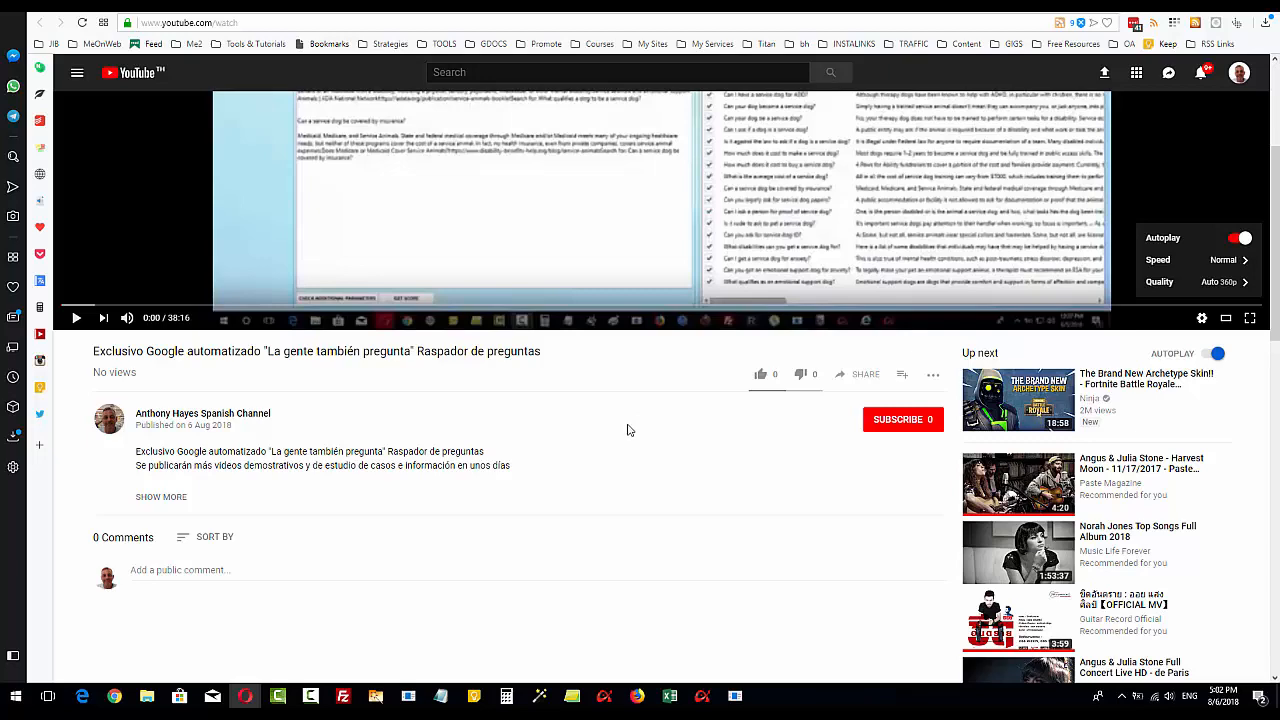
Step: Switch back to Optimization Alpha and review the Vid Globalizer project's language and upload settings
click(704, 697)
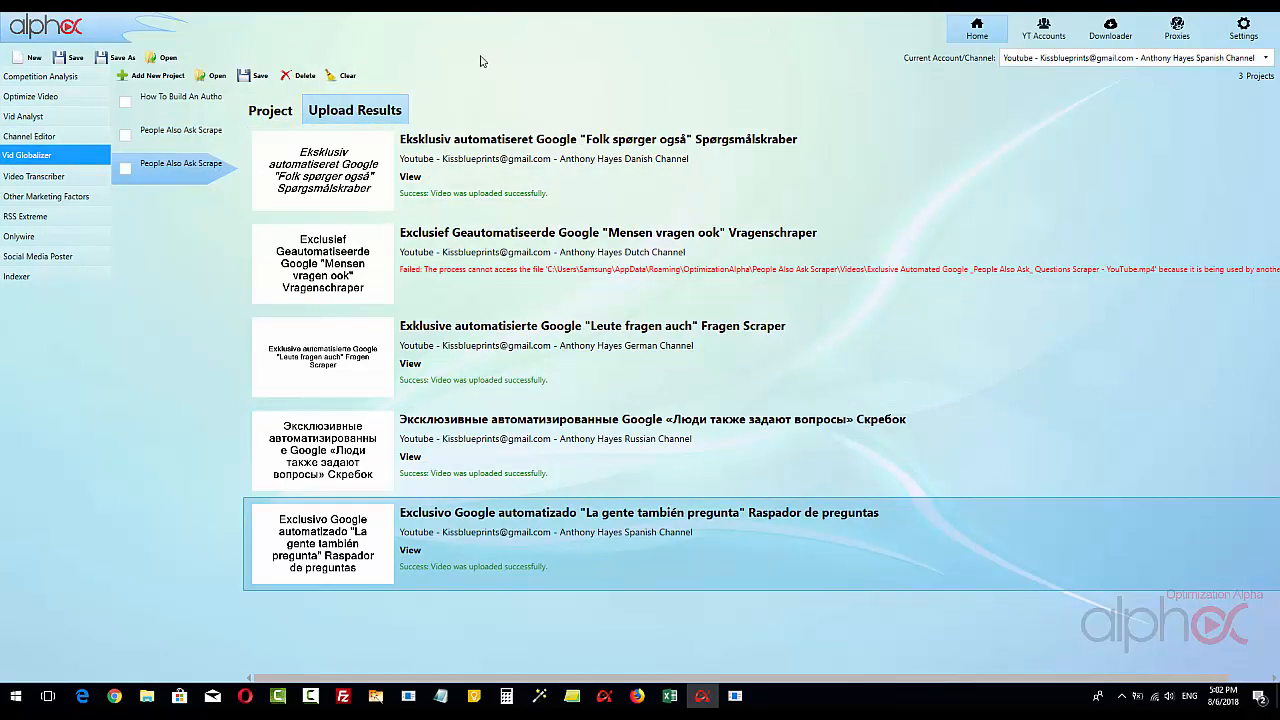
click(279, 113)
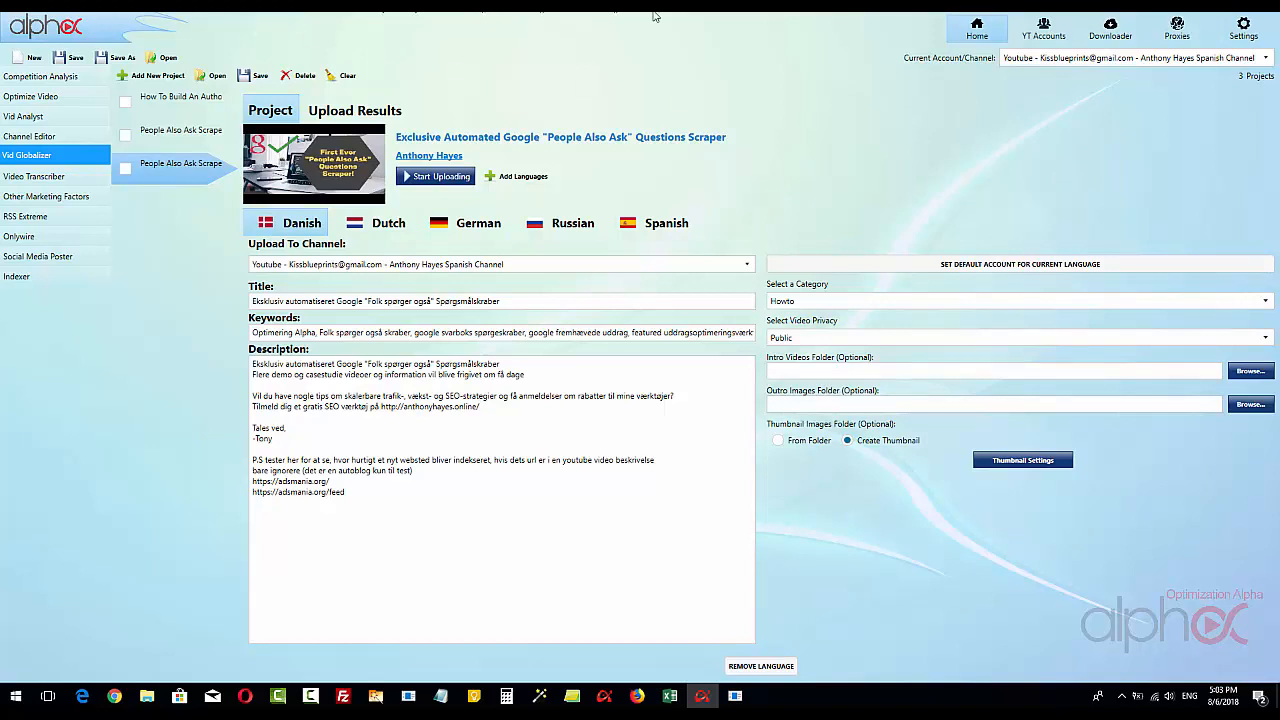
click(721, 12)
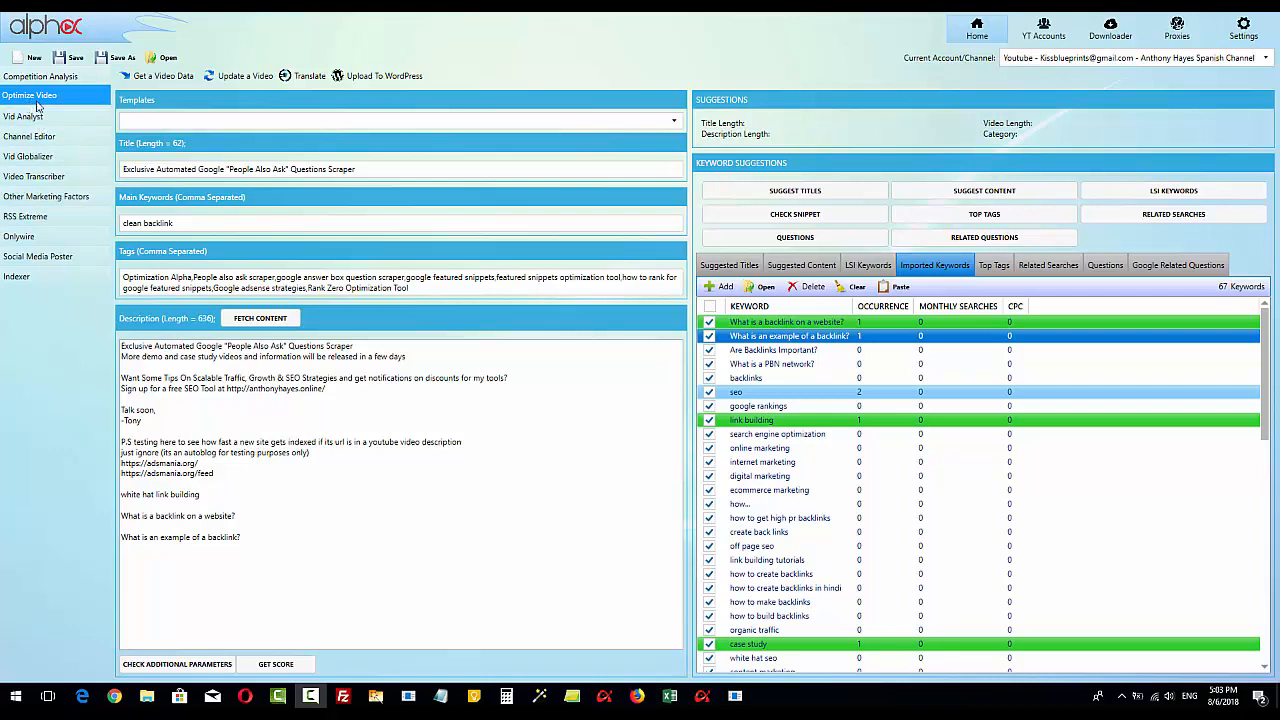
Step: In Optimize Video, search the channel kissimorg and import the data of its "Exclusive Automated Google "People Also Ask" Questions Scraper" video
click(164, 79)
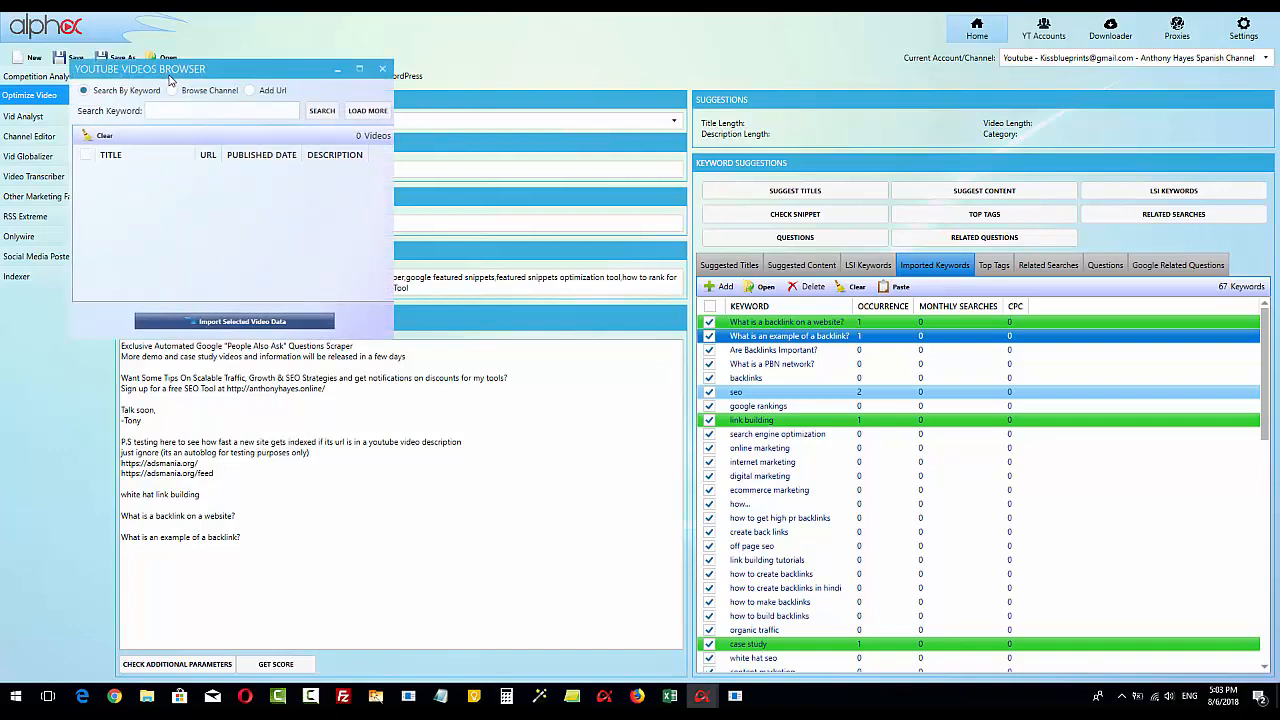
click(169, 91)
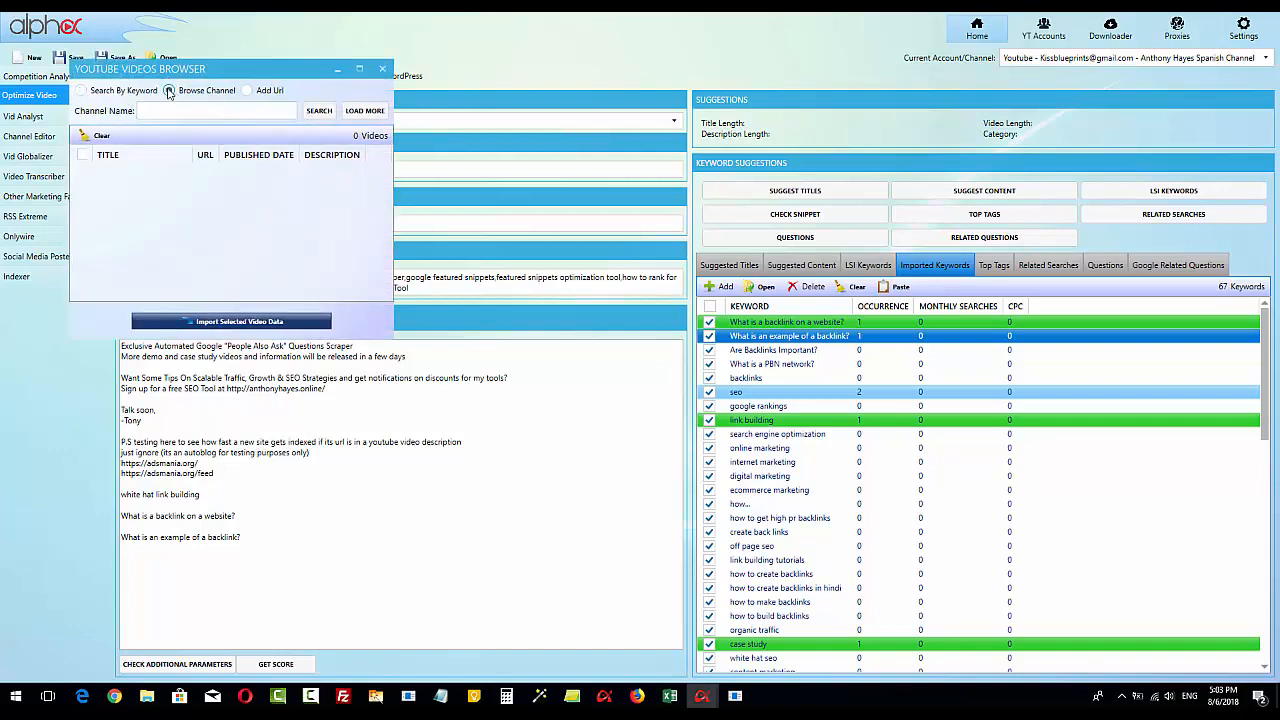
click(359, 69)
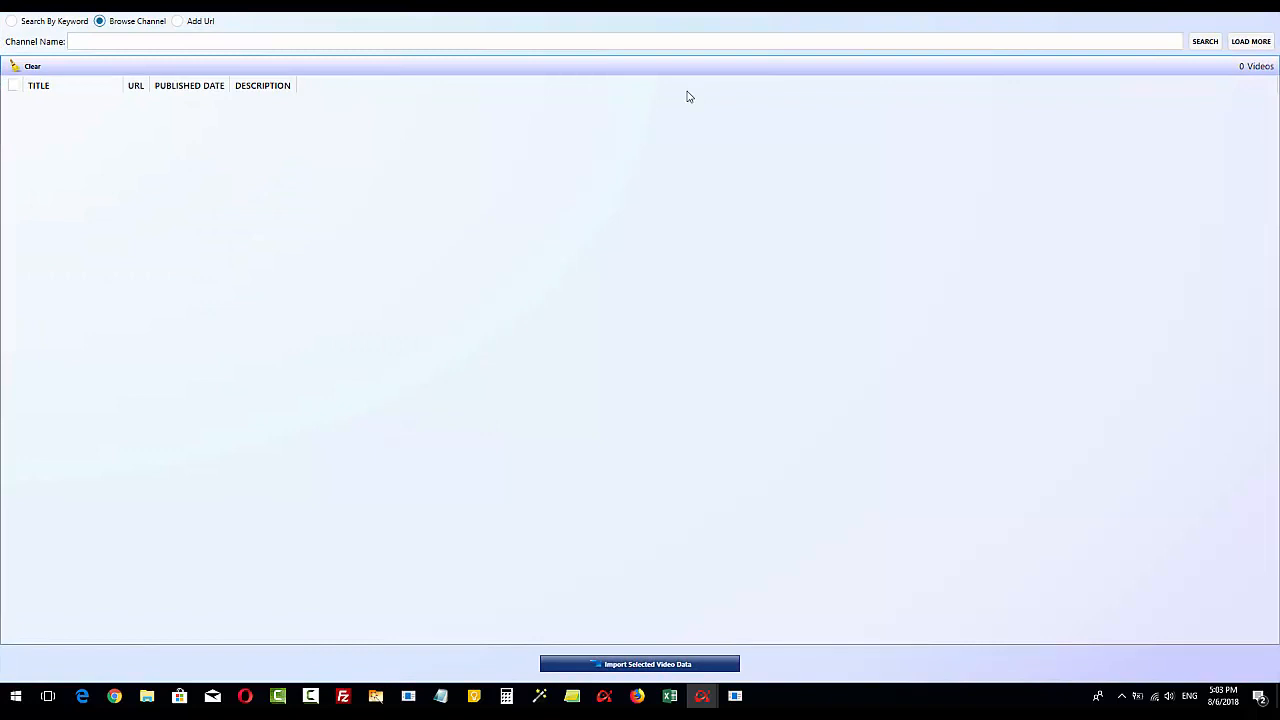
click(149, 45)
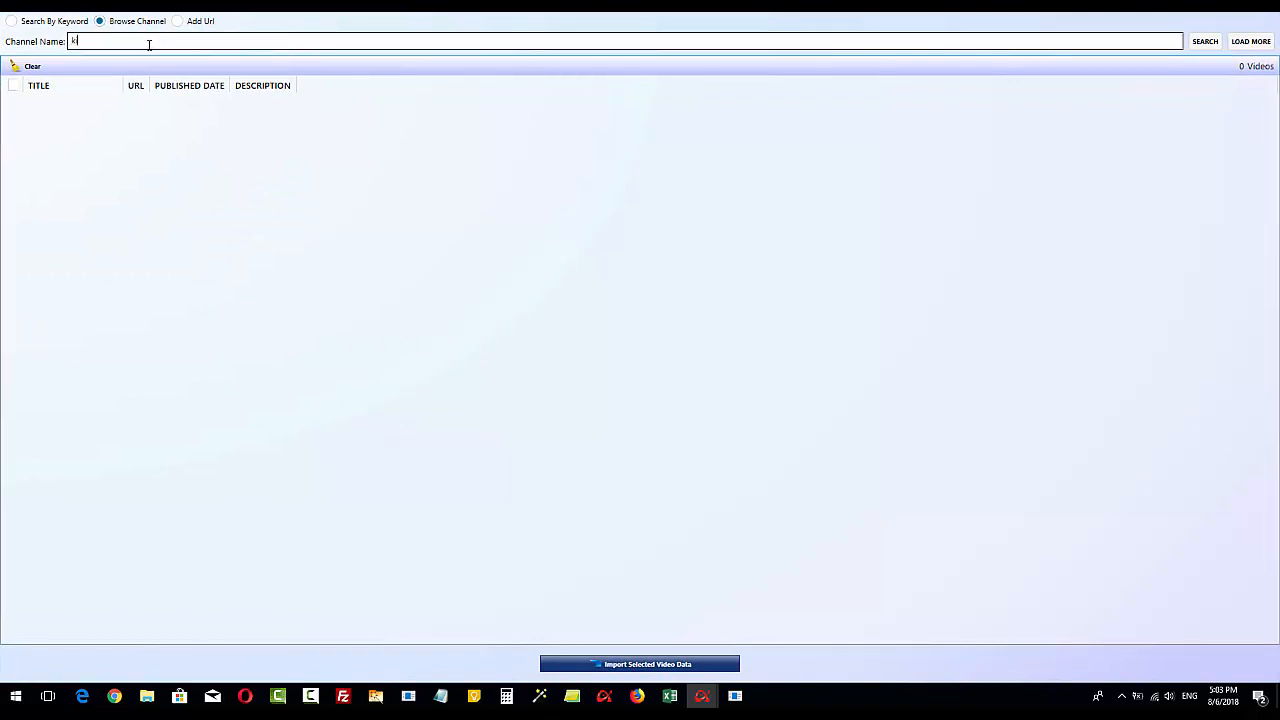
text(kissimorg)
click(1204, 44)
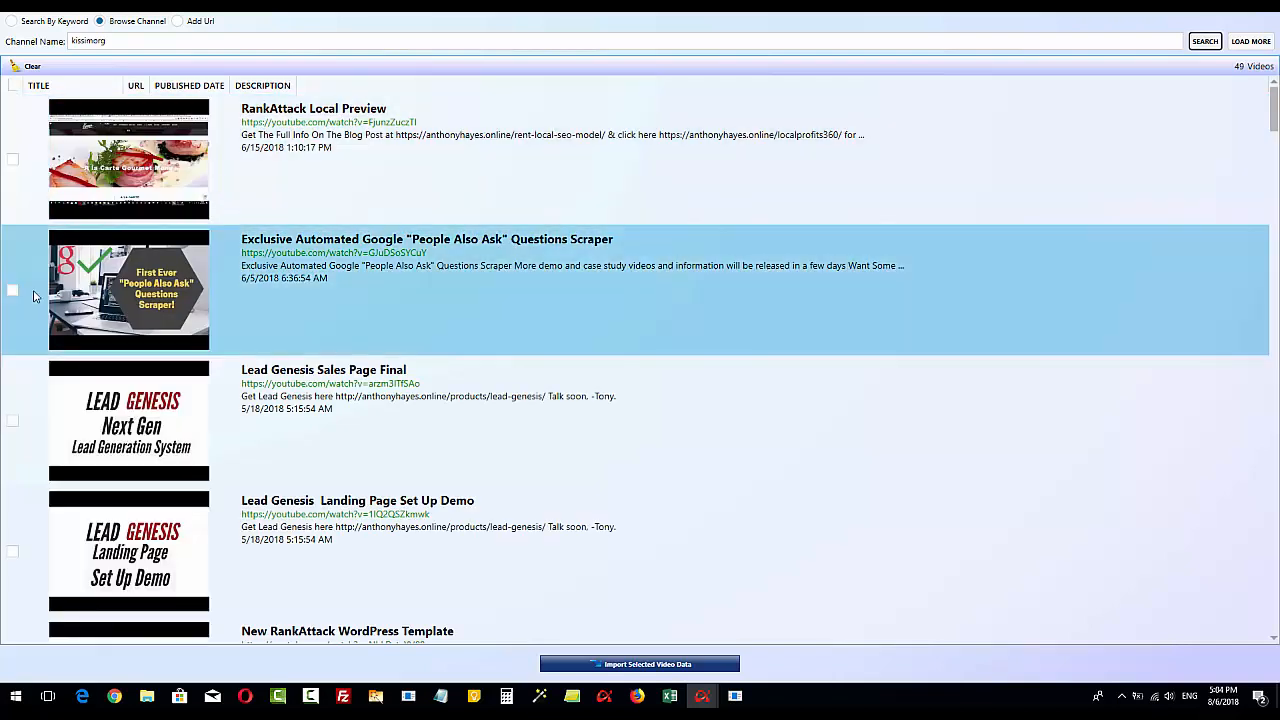
click(12, 290)
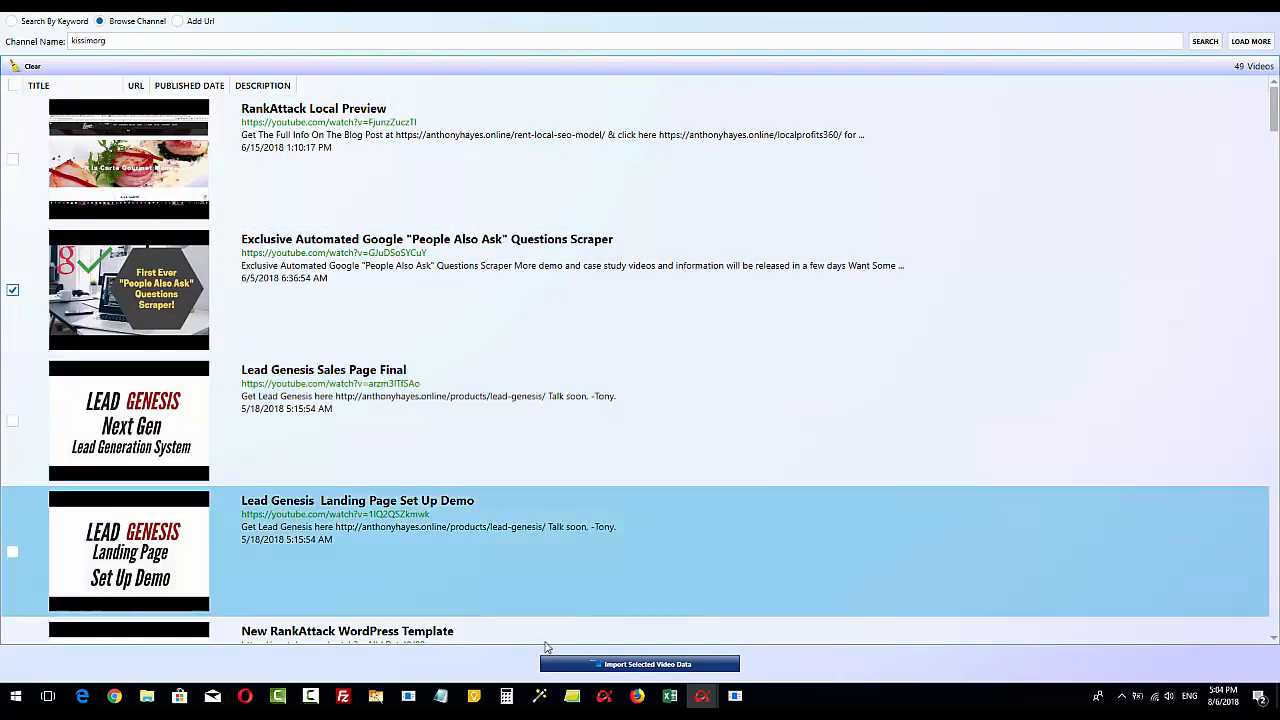
click(652, 664)
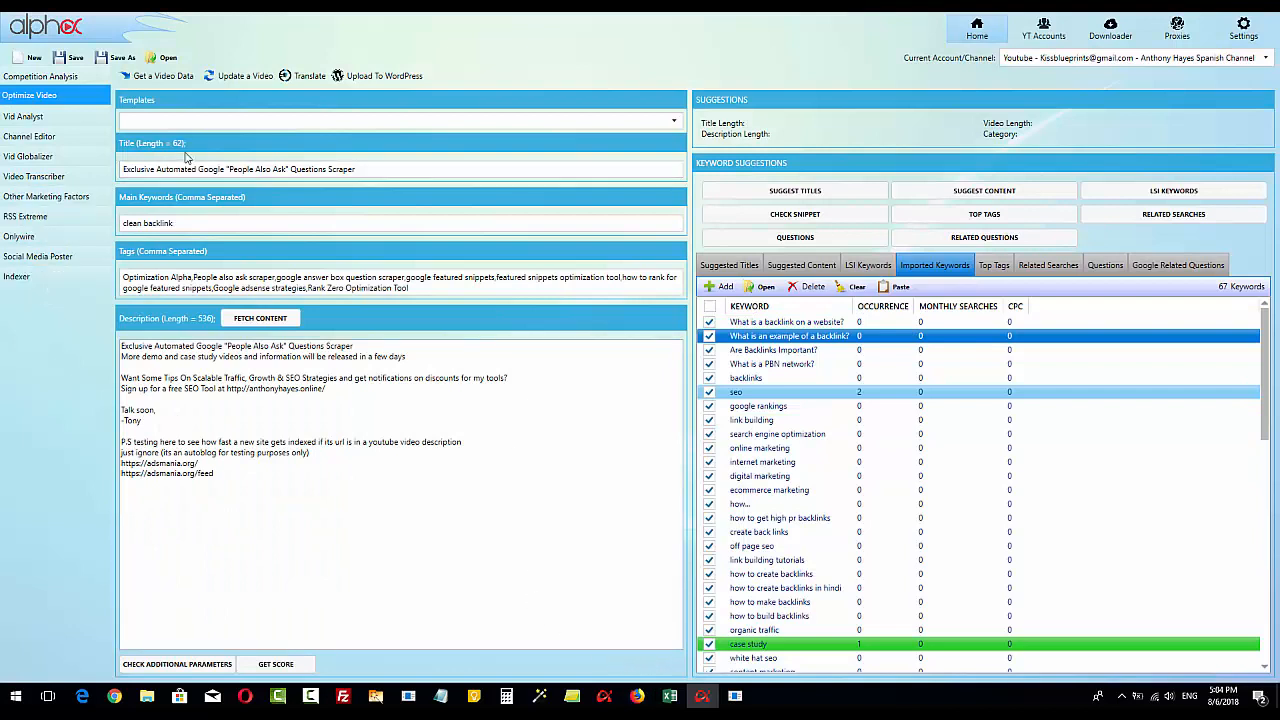
Step: Translate the imported video's title and description from English to French in the Video Translator
click(308, 77)
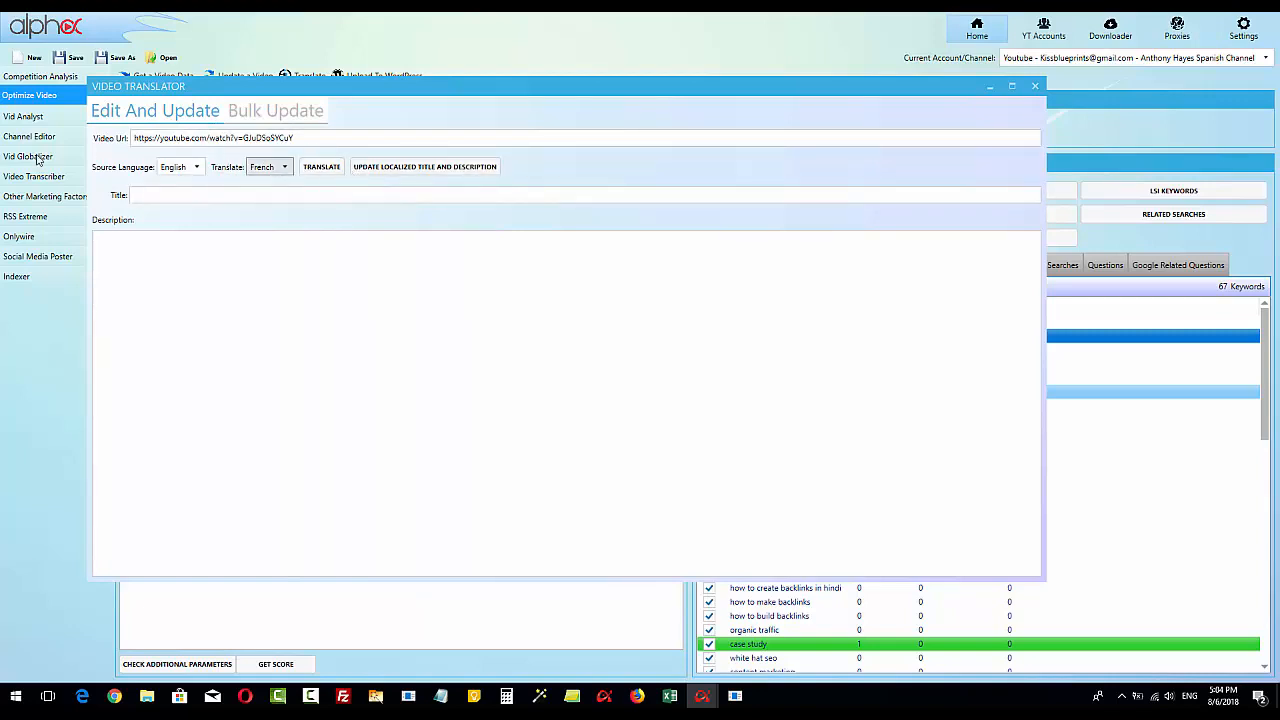
click(320, 167)
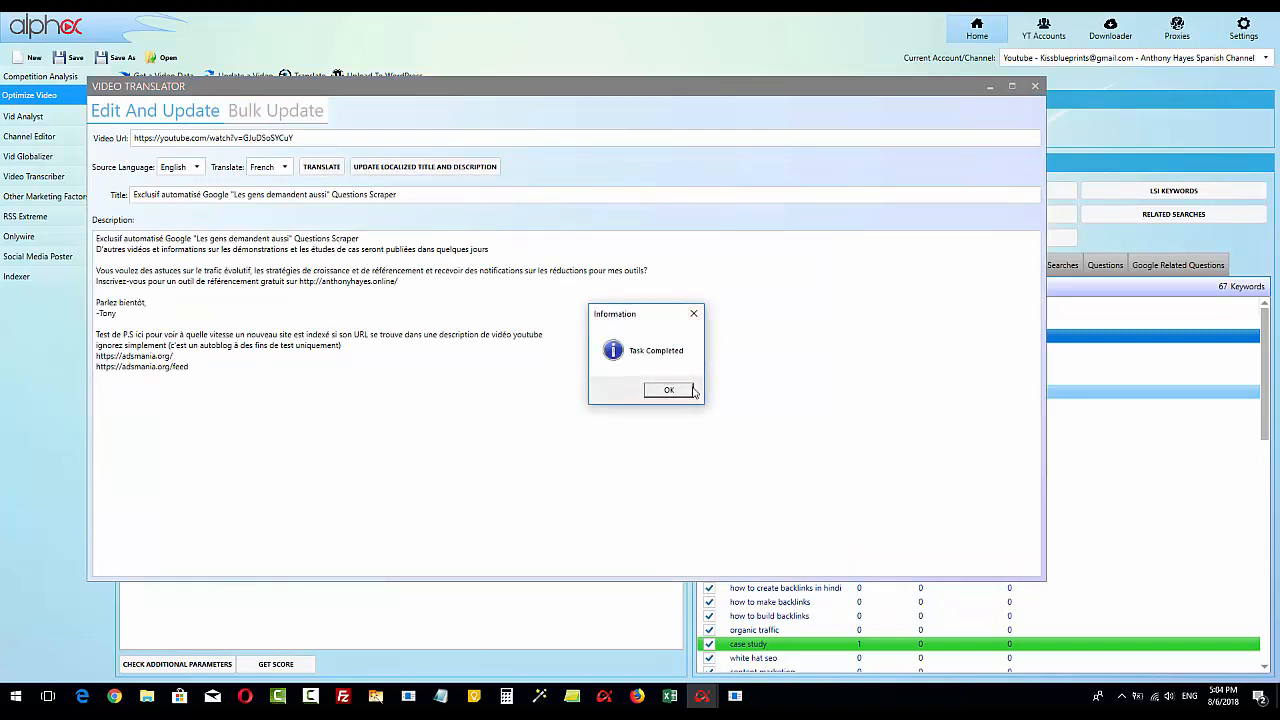
click(667, 388)
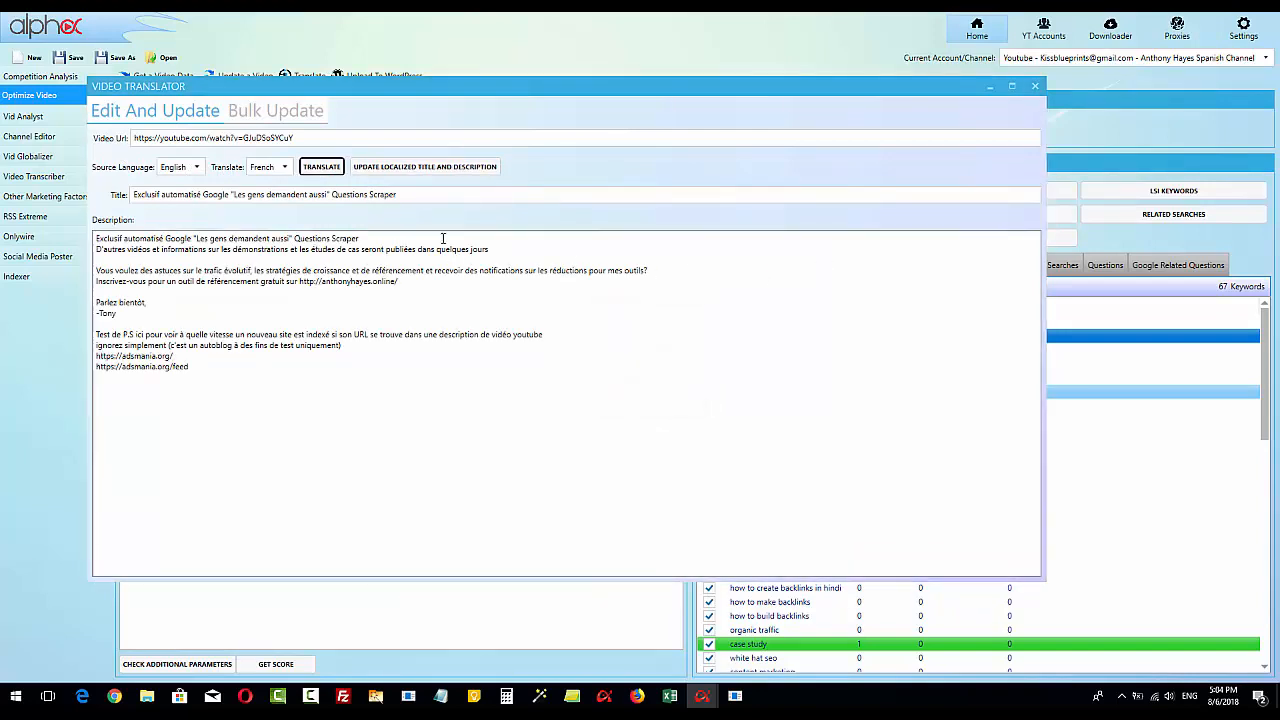
Step: Bulk update the video's localized title and description from English into all languages, look through the language list and close the Video Translator
click(269, 112)
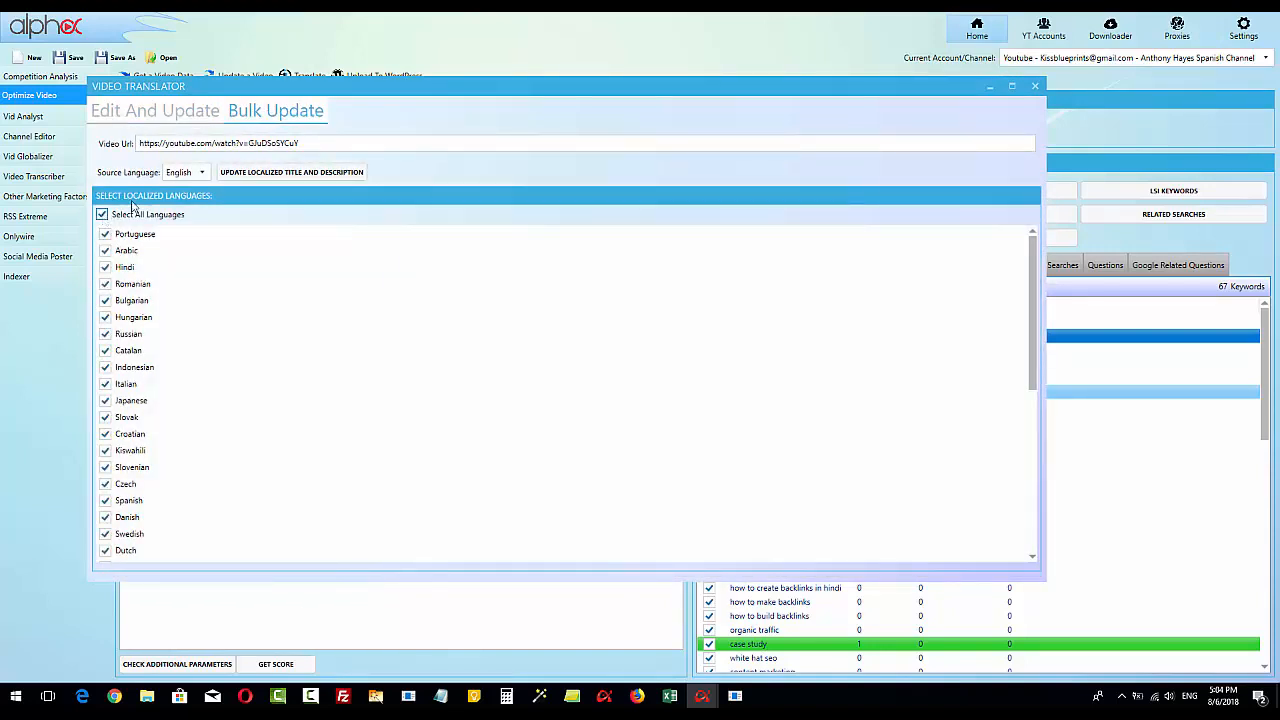
click(292, 173)
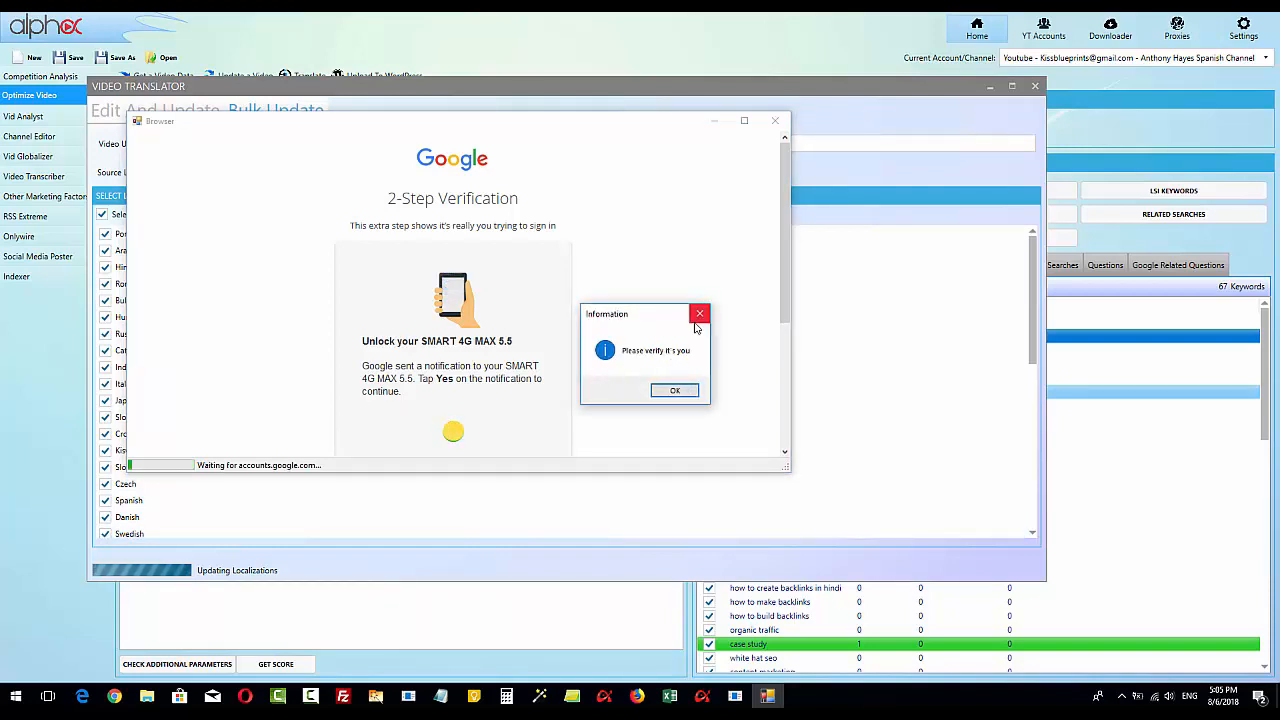
click(675, 391)
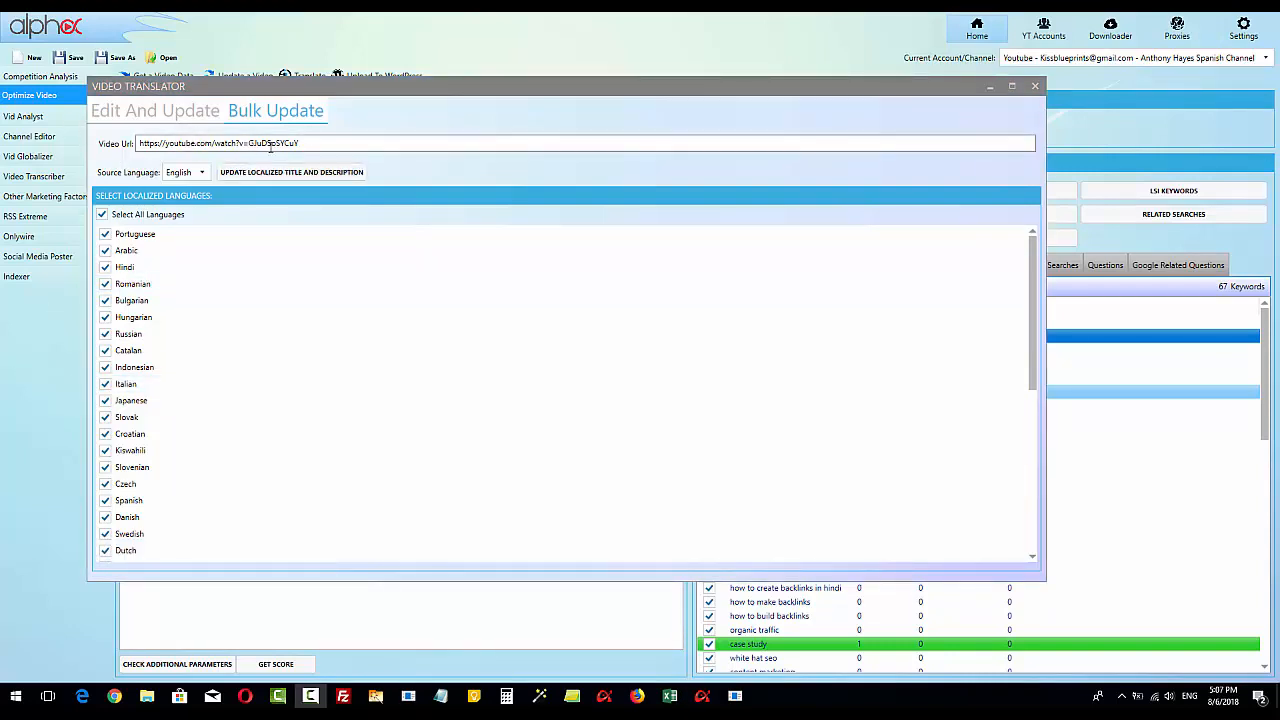
scroll(580, 443, down, 5)
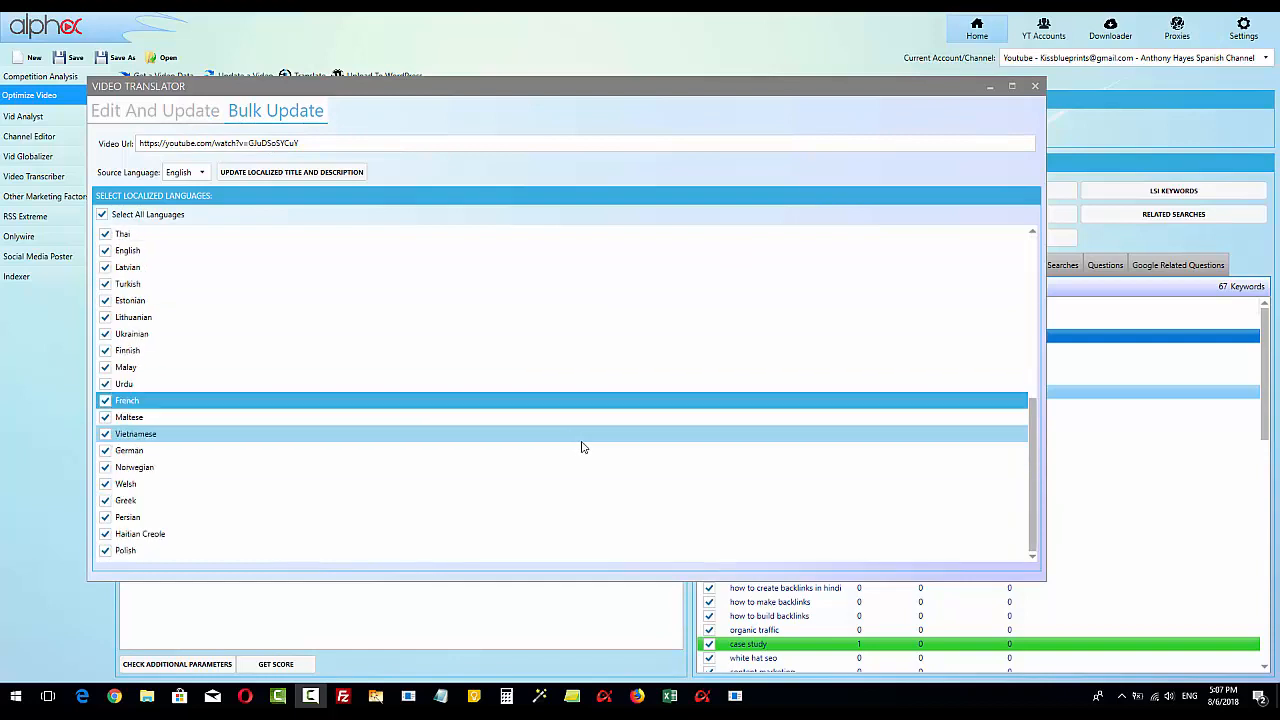
click(1035, 87)
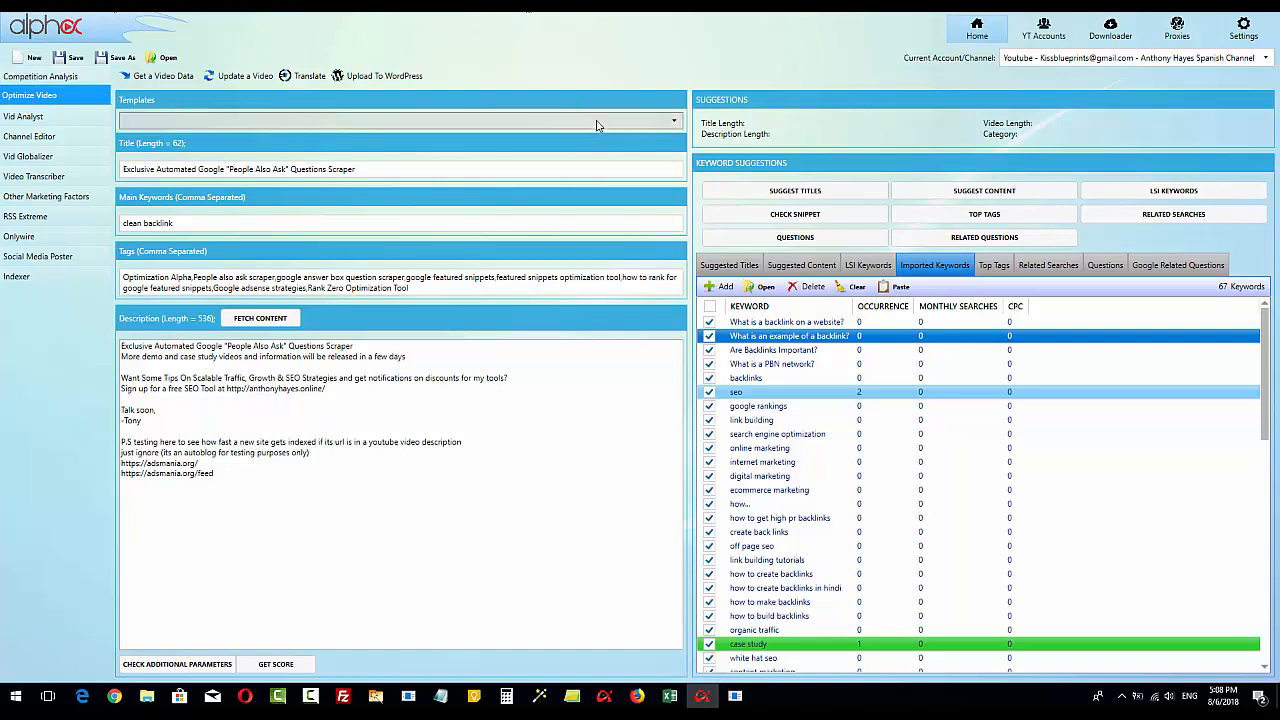
Step: Apply the "This Just In: [Insert News Title]" template to the video and read through its description text
click(675, 122)
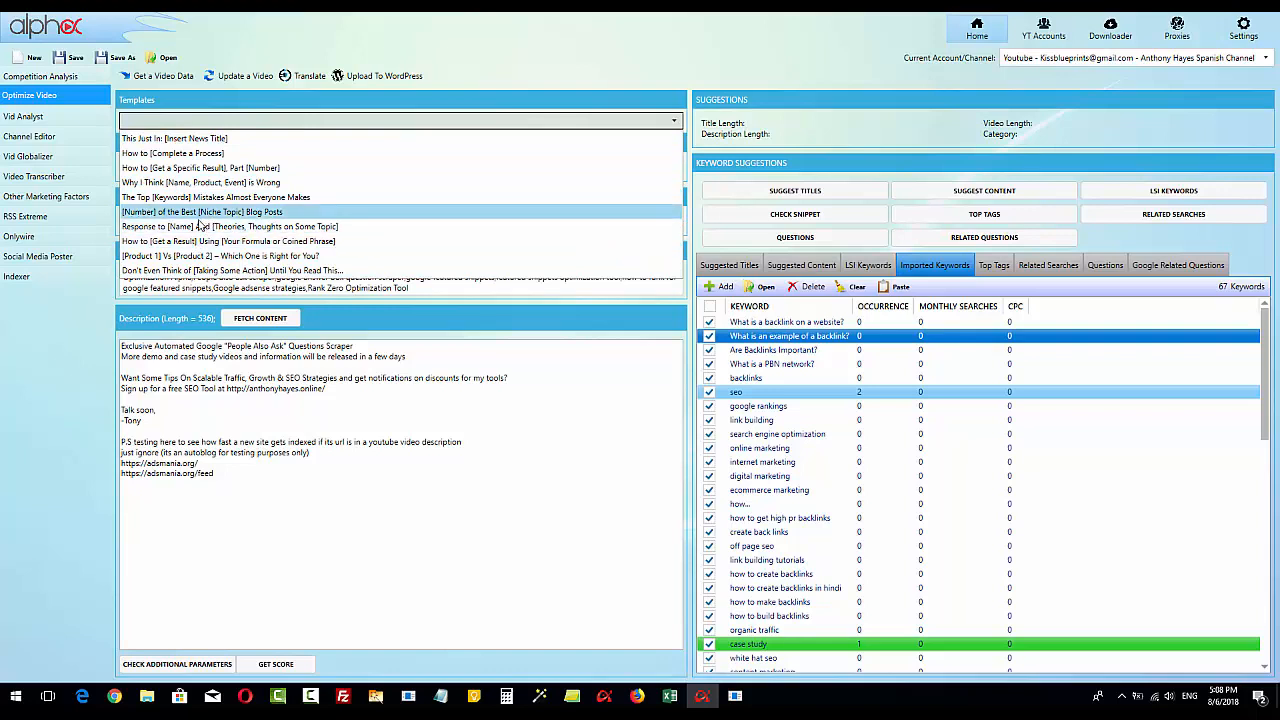
click(178, 138)
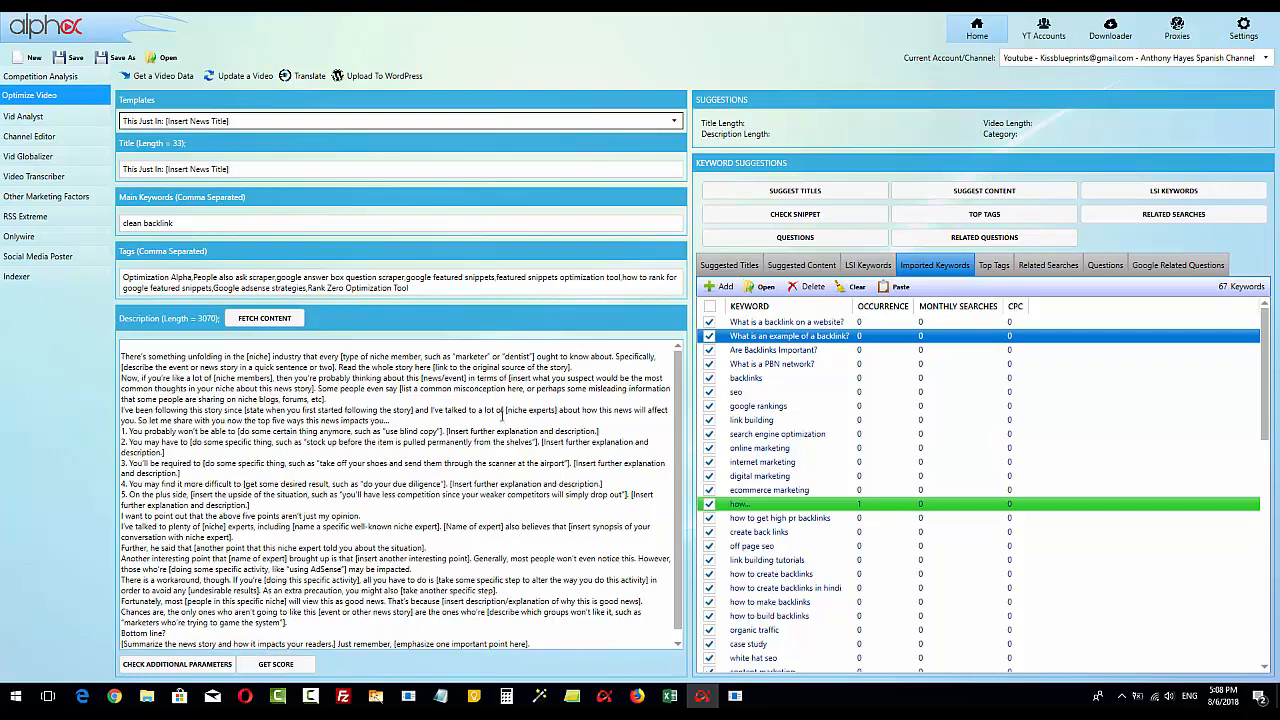
drag(677, 372, 679, 302)
scroll(563, 556, down, 1)
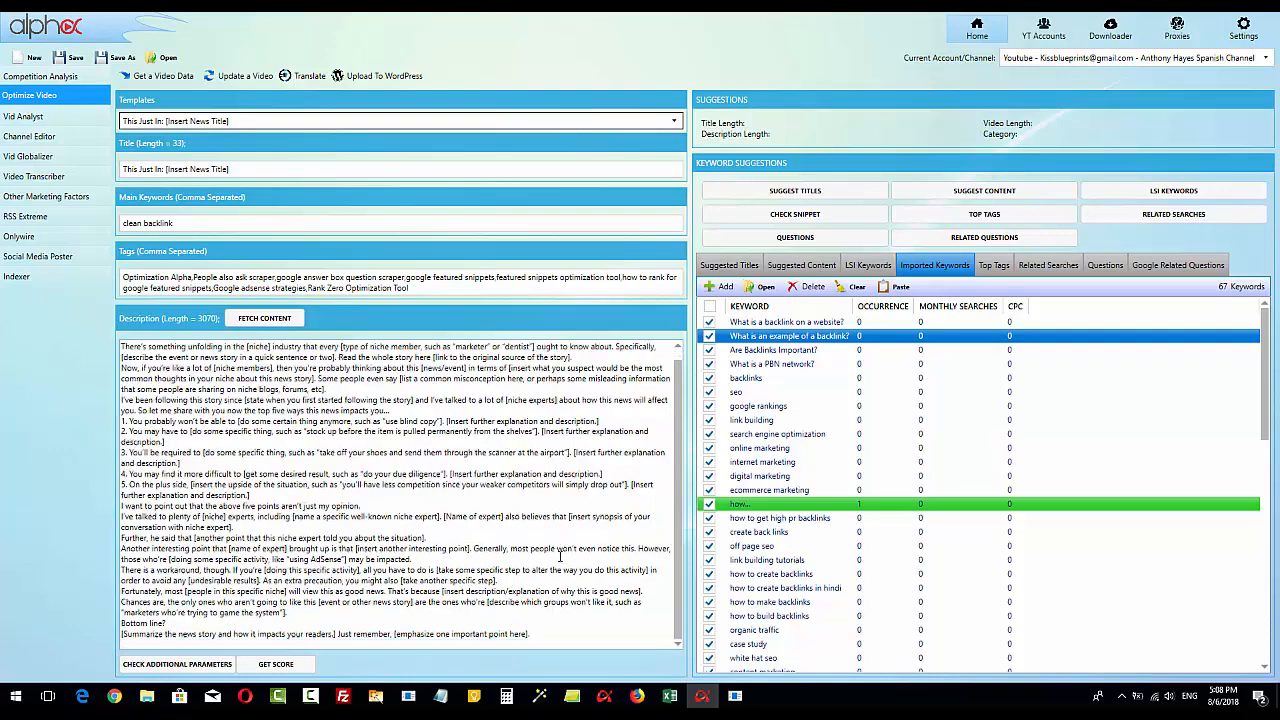
Step: Apply the "The Top [Keywords] Mistakes Almost Everyone Makes" template to the video, and look through its description text and the other available templates
click(554, 431)
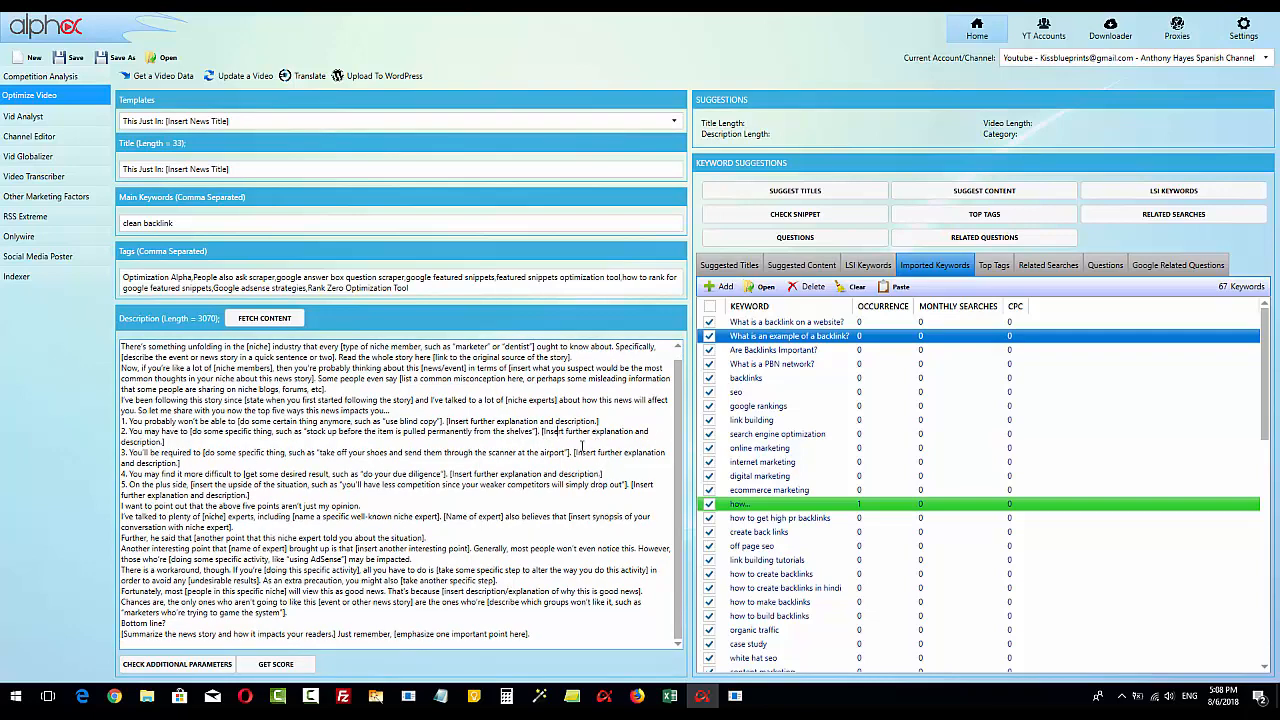
scroll(462, 574, up, 1)
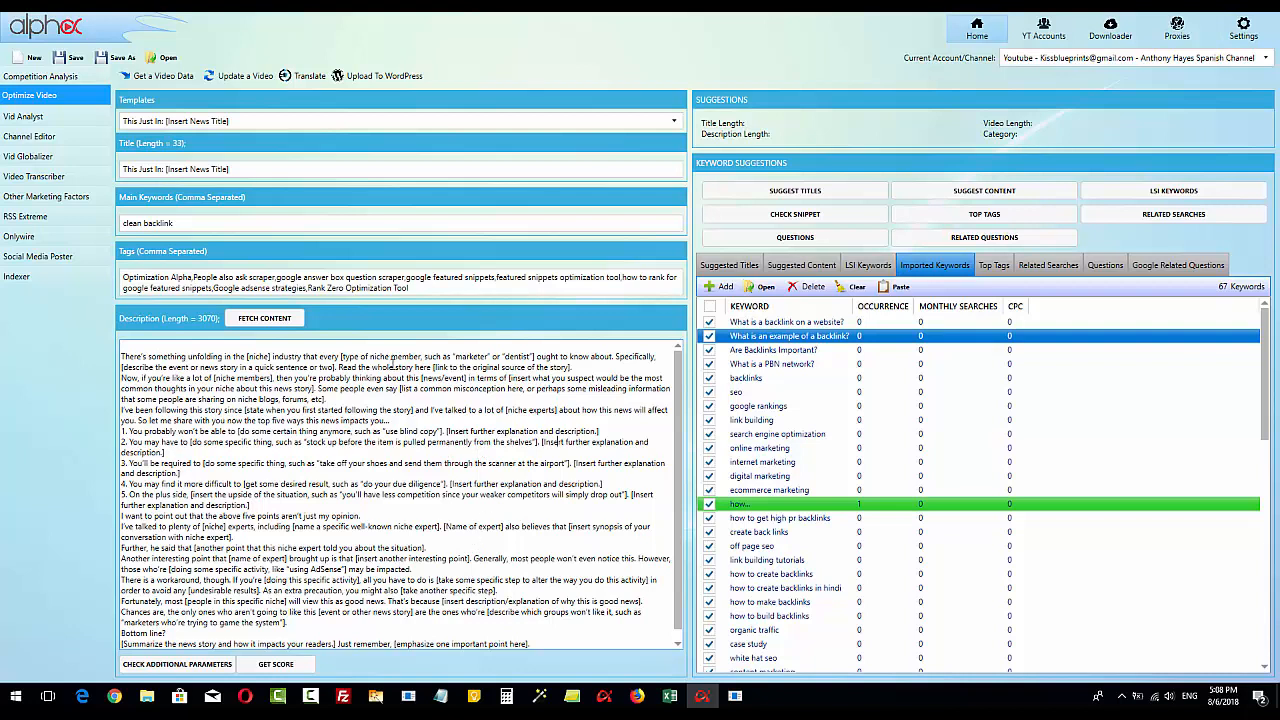
click(530, 121)
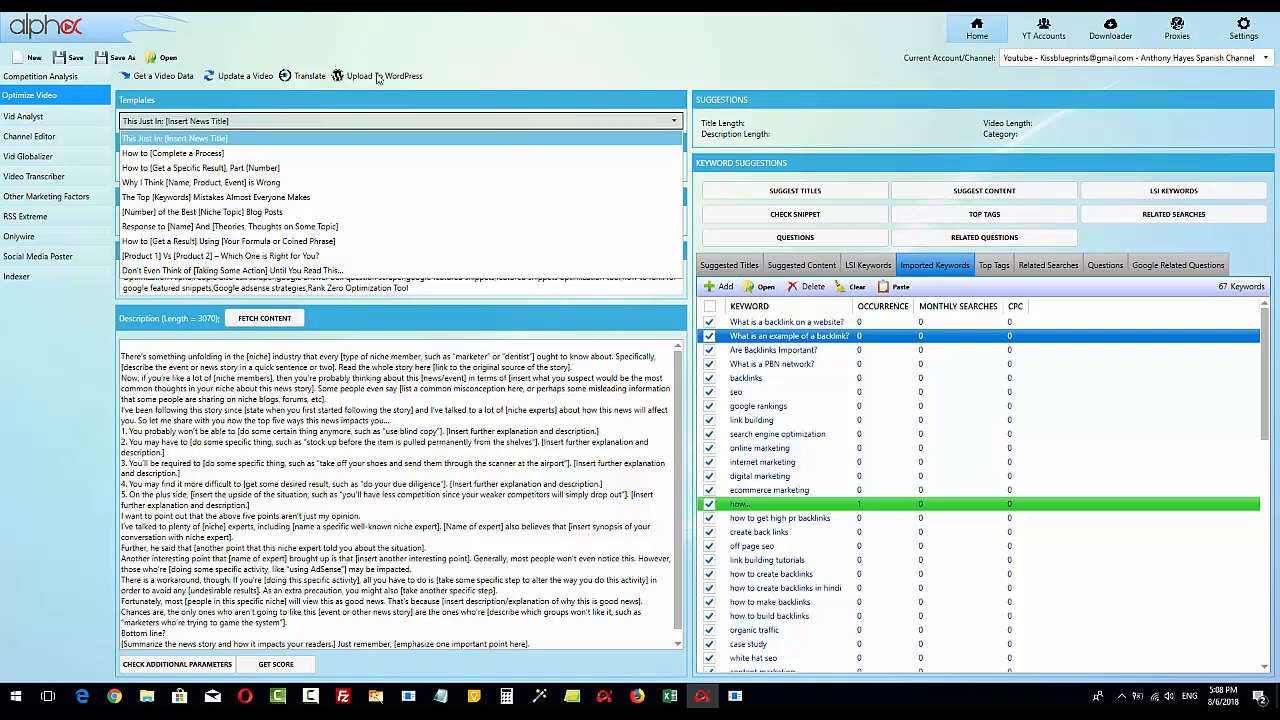
click(275, 198)
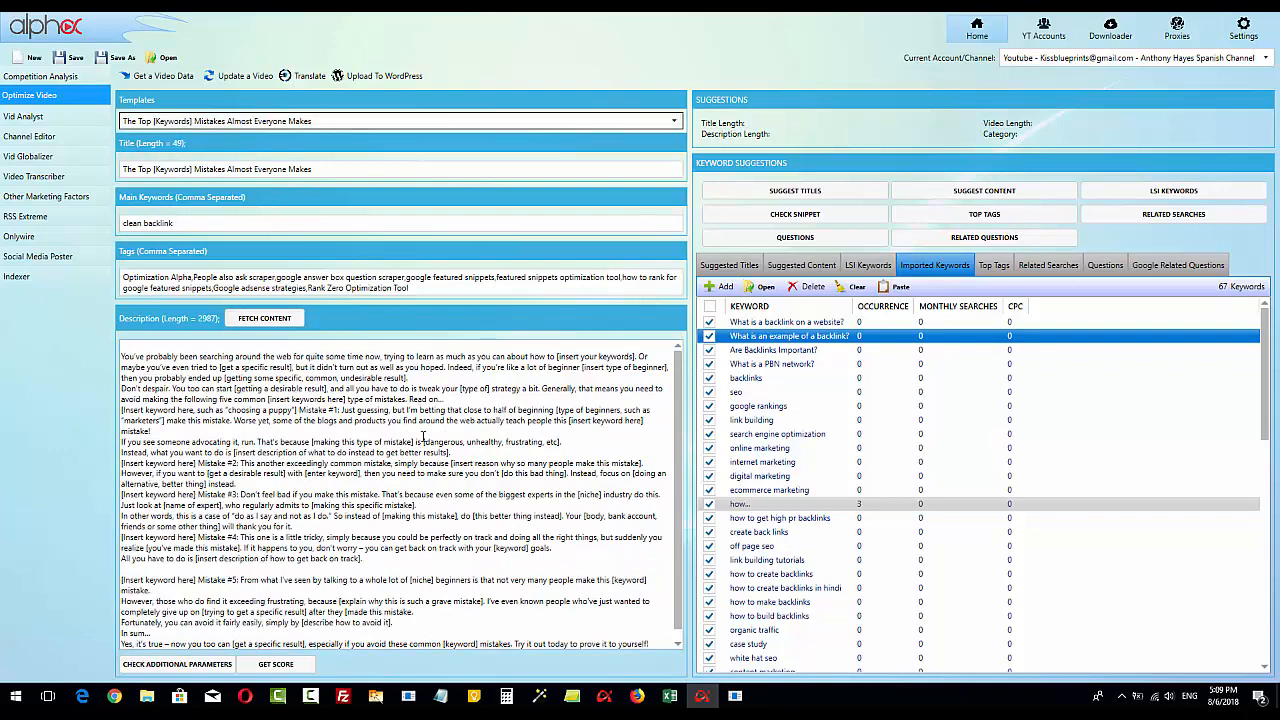
scroll(424, 437, down, 1)
click(250, 121)
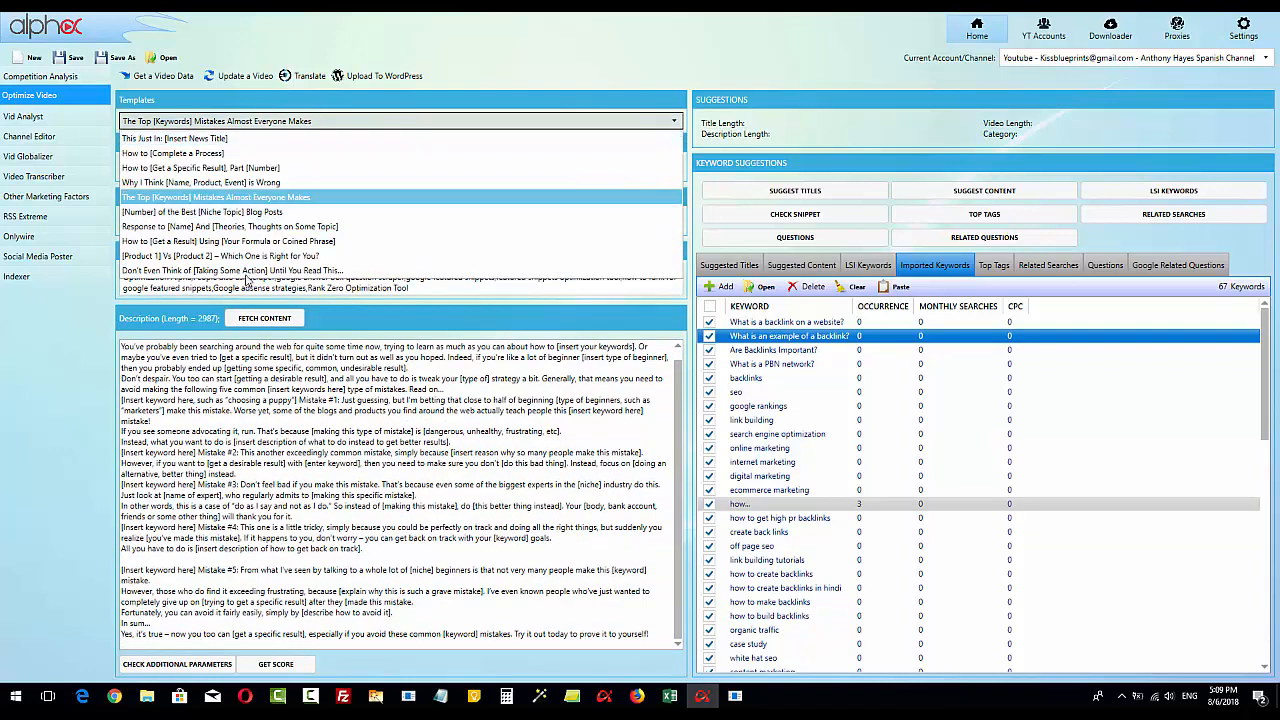
click(508, 424)
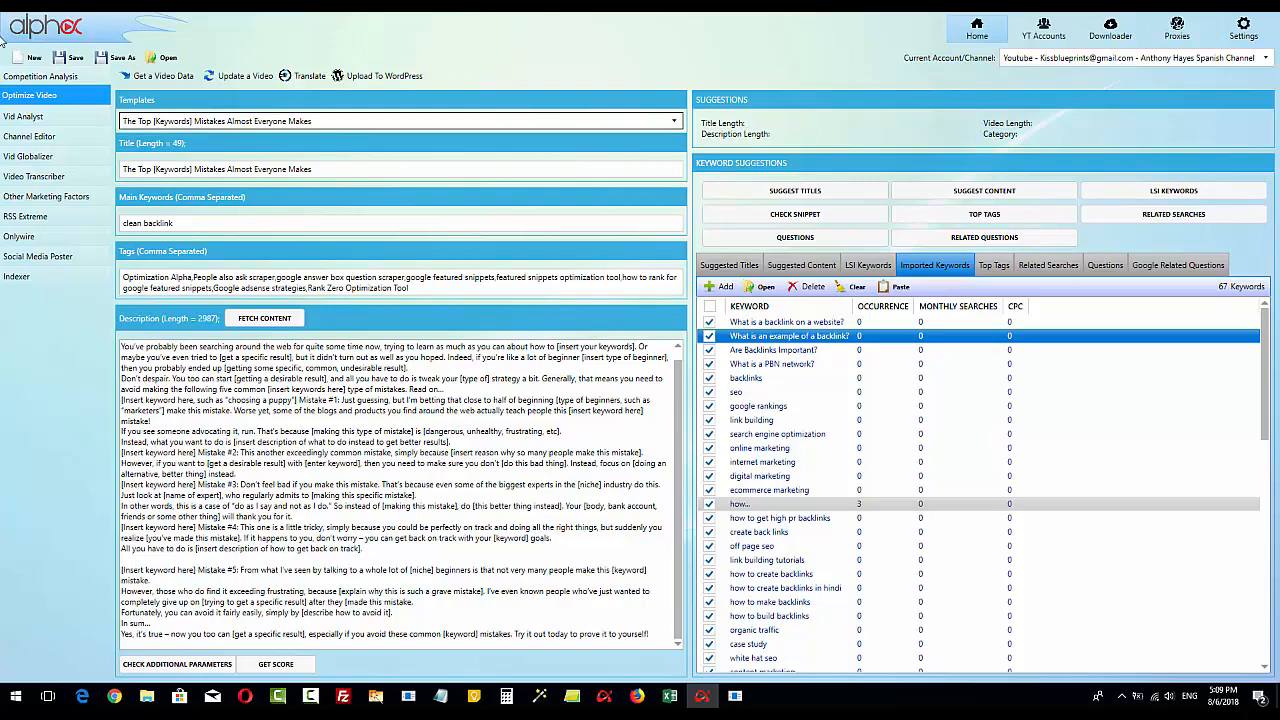
Step: Revisit the Vid Globalizer project and return to the Optimize Video page
click(65, 158)
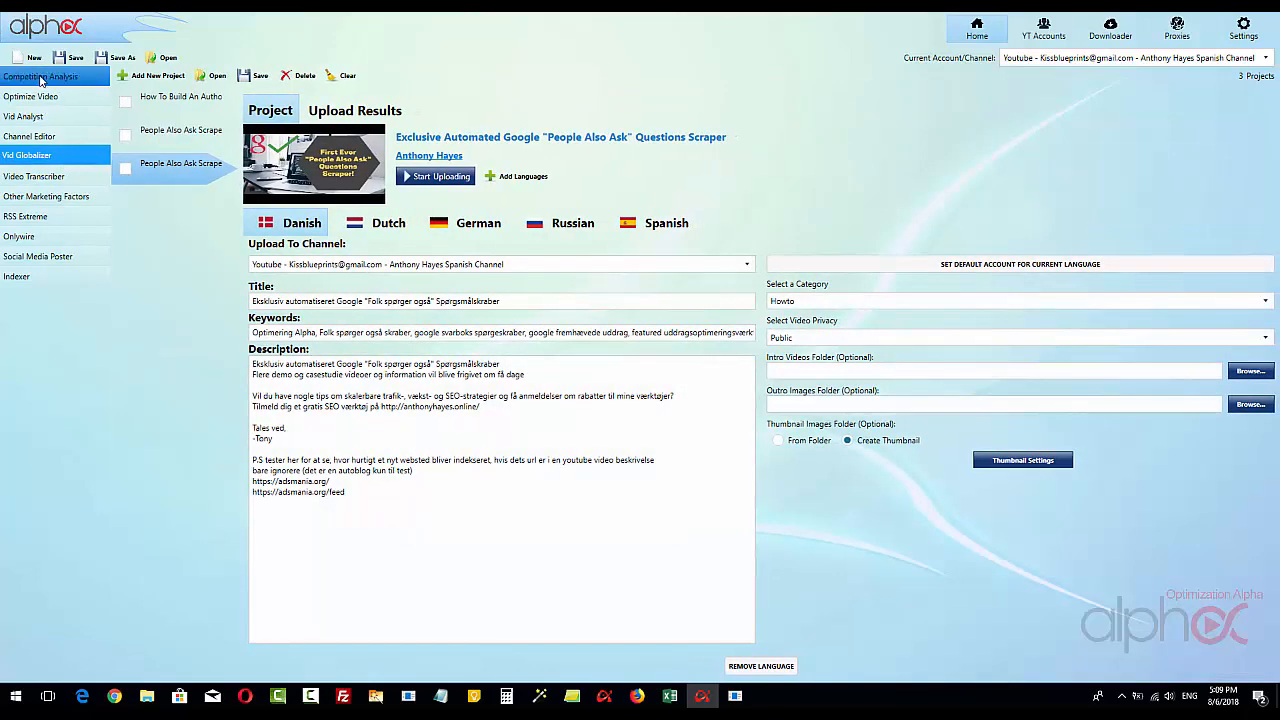
click(37, 95)
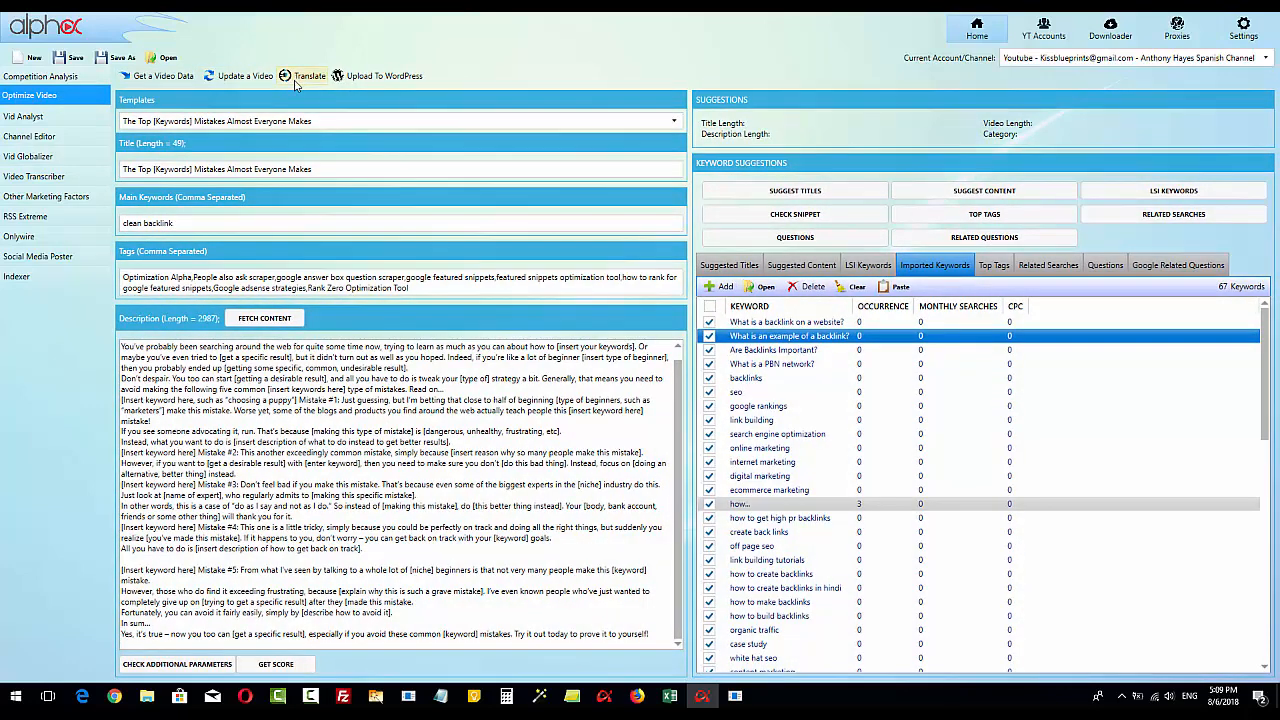
click(20, 157)
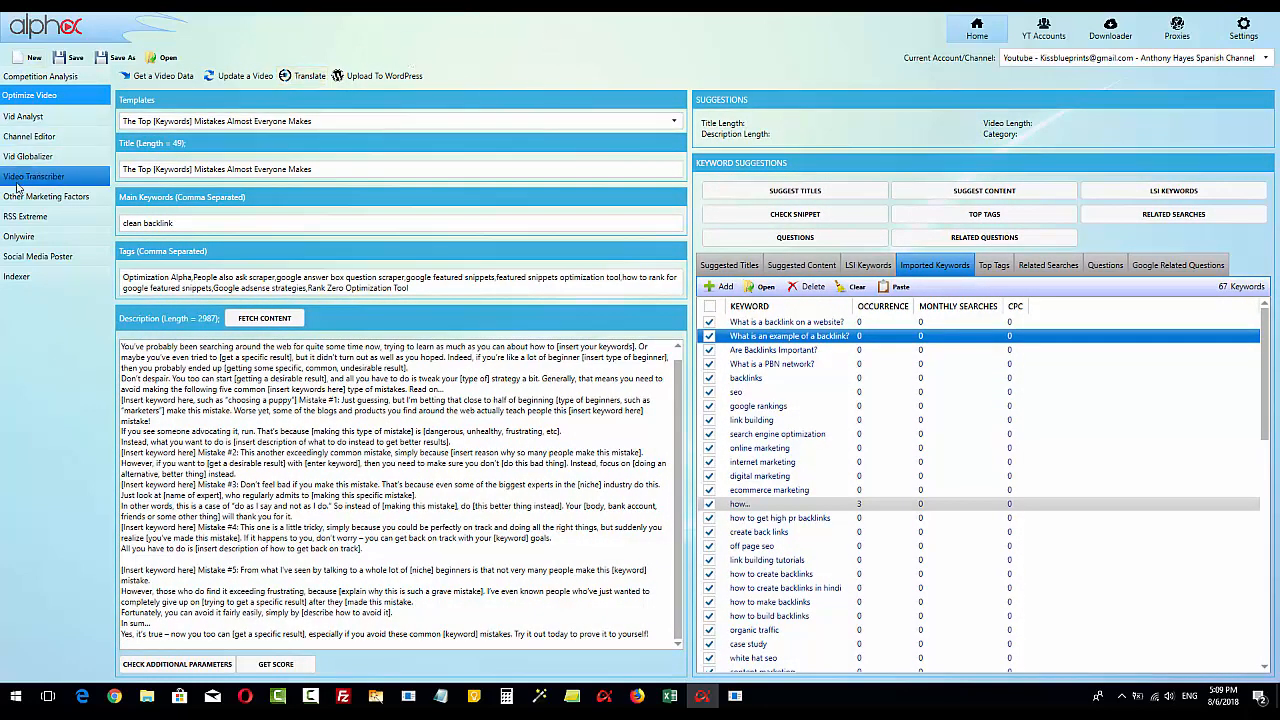